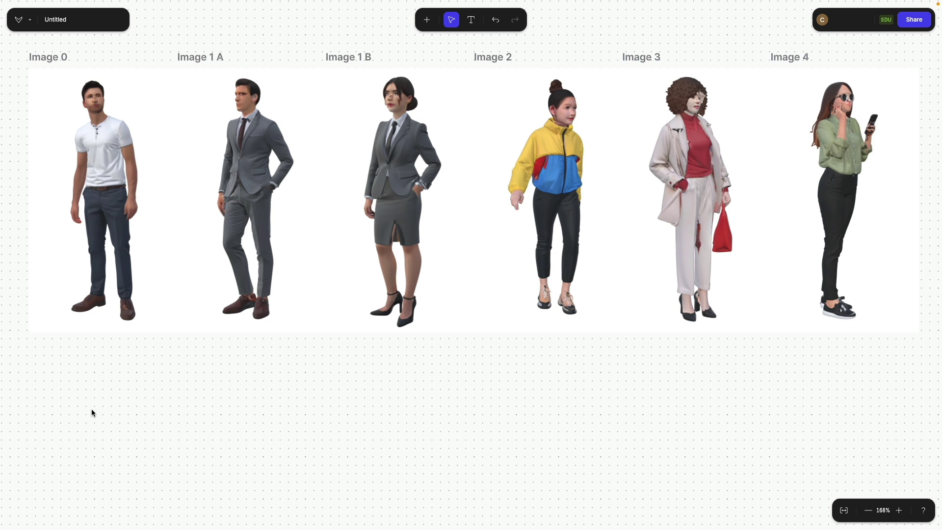
{"action": "left_click_drag", "start_coordinate": [89, 406], "coordinate": [219, 243]}
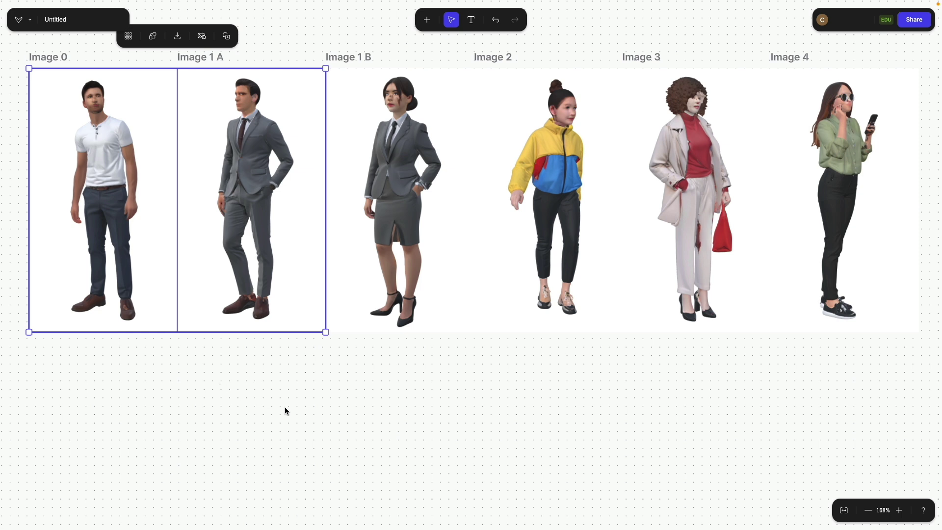
{"action": "left_click", "coordinate": [338, 409]}
{"action": "left_click_drag", "start_coordinate": [417, 387], "coordinate": [827, 258]}
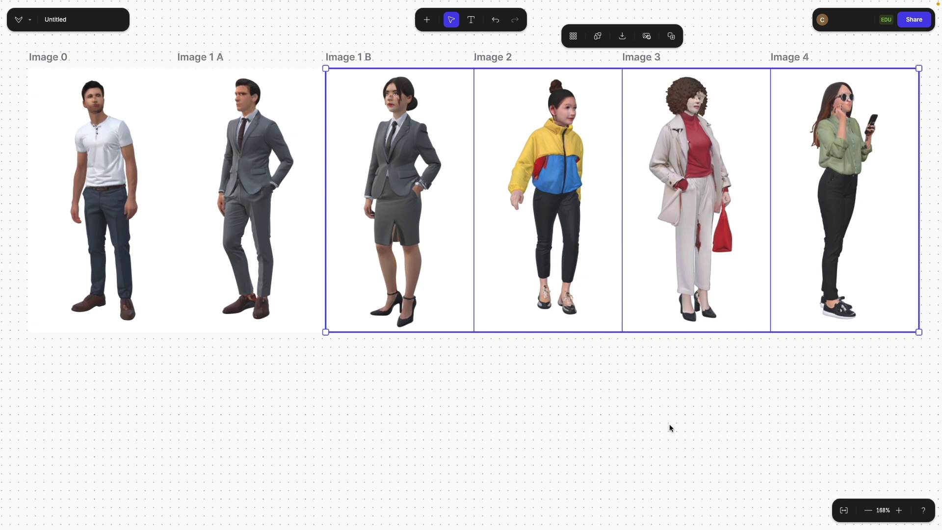
{"action": "left_click", "coordinate": [474, 432]}
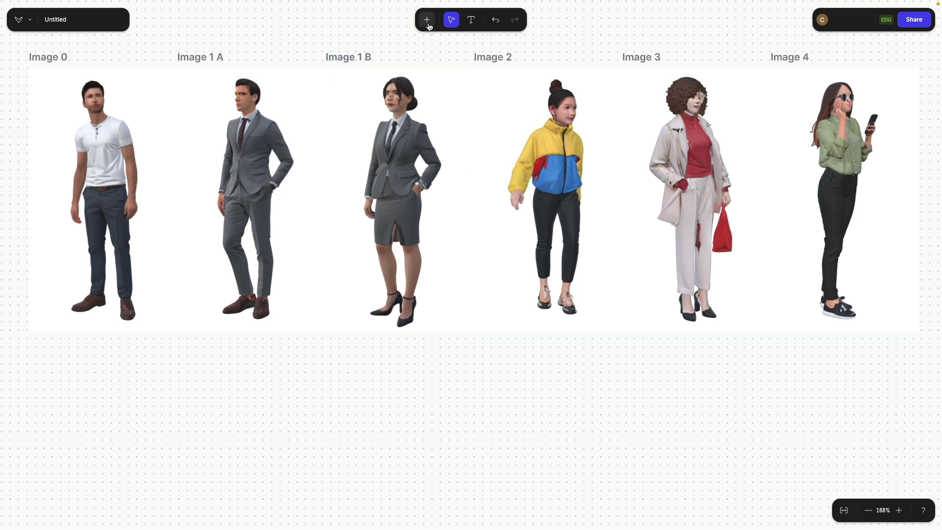
Insert a blank sketch image on the workbench and delete it
{"action": "left_click", "coordinate": [428, 25]}
{"action": "left_click", "coordinate": [399, 81]}
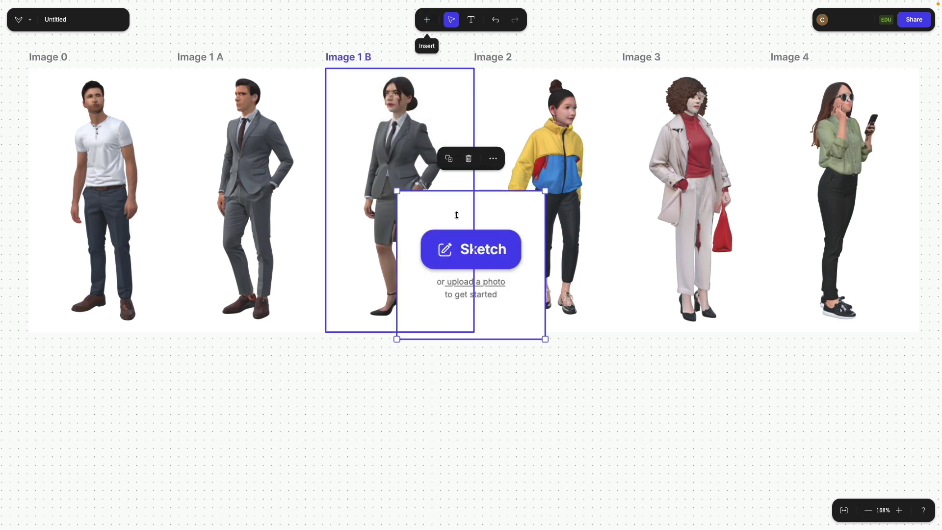
{"action": "left_click", "coordinate": [471, 250]}
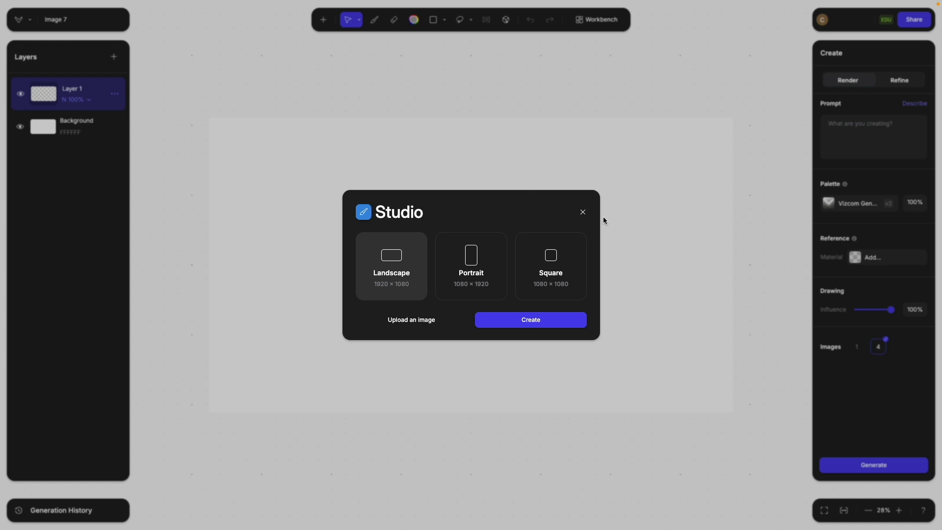
{"action": "left_click", "coordinate": [583, 212]}
{"action": "left_click", "coordinate": [602, 24]}
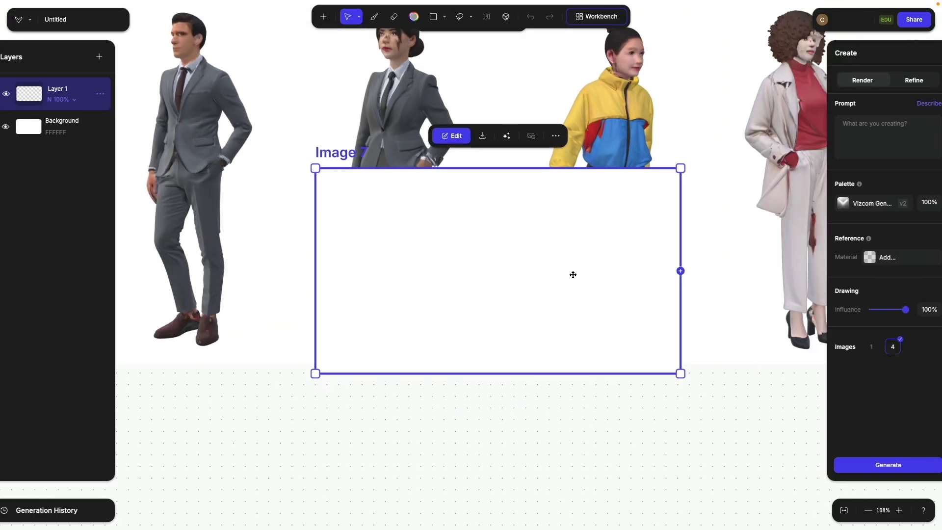
{"action": "key", "text": "Delete"}
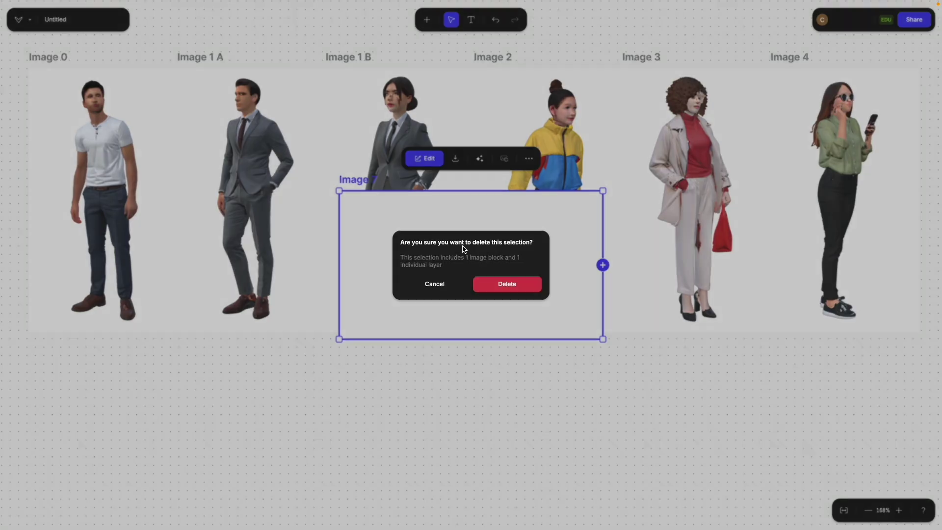
{"action": "left_click", "coordinate": [500, 284]}
Open Image 0 for editing, hide its generated 3D model and show the lower "a man standing" render layer
{"action": "double_click", "coordinate": [112, 185]}
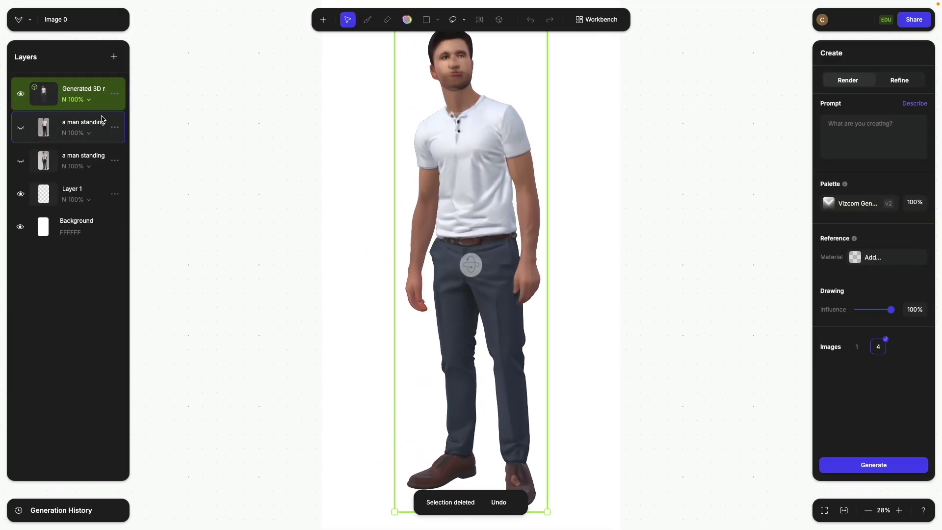
{"action": "left_click", "coordinate": [20, 94]}
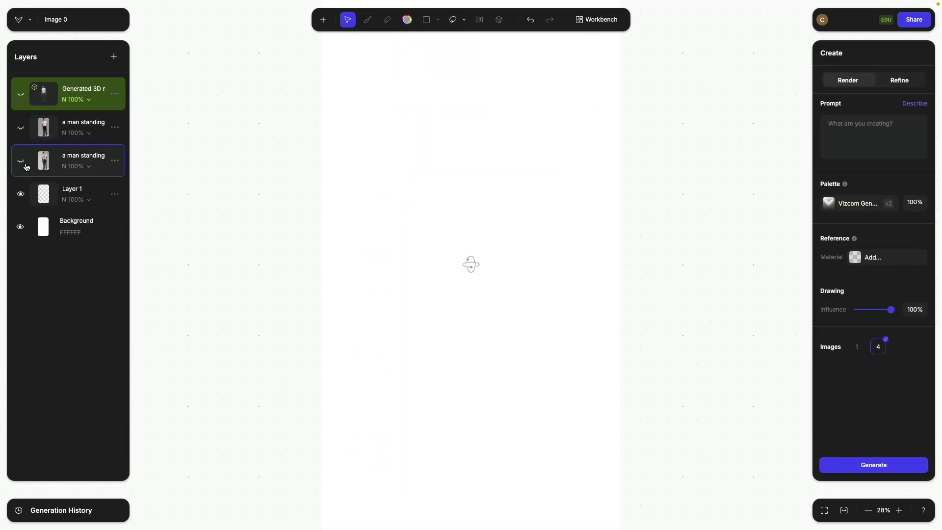
{"action": "left_click", "coordinate": [20, 160]}
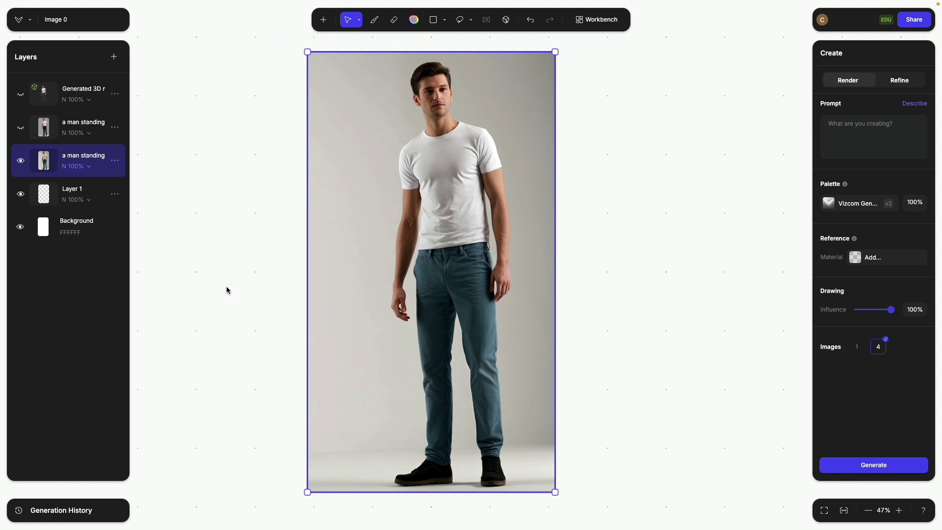
Copy the lower render layer's name into the prompt so it reads "a man standing"
{"action": "double_click", "coordinate": [69, 155]}
{"action": "key", "text": "ctrl+a"}
{"action": "key", "text": "ctrl+c"}
{"action": "key", "text": "Return"}
{"action": "left_click", "coordinate": [836, 123]}
{"action": "key", "text": "ctrl+v"}
{"action": "left_click", "coordinate": [677, 162]}
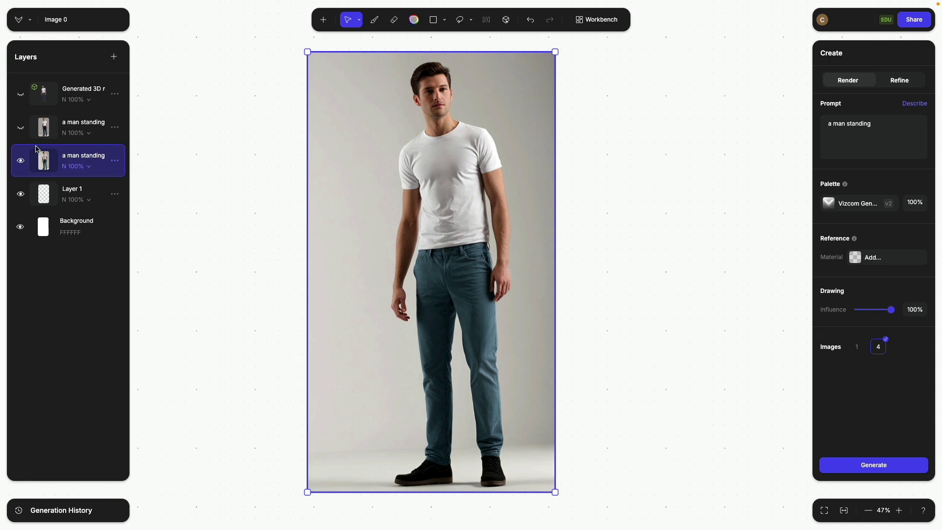
Compare the two "a man standing" renders by repeatedly showing and hiding the upper layer, and check the lower layer's options
{"action": "left_click", "coordinate": [21, 129]}
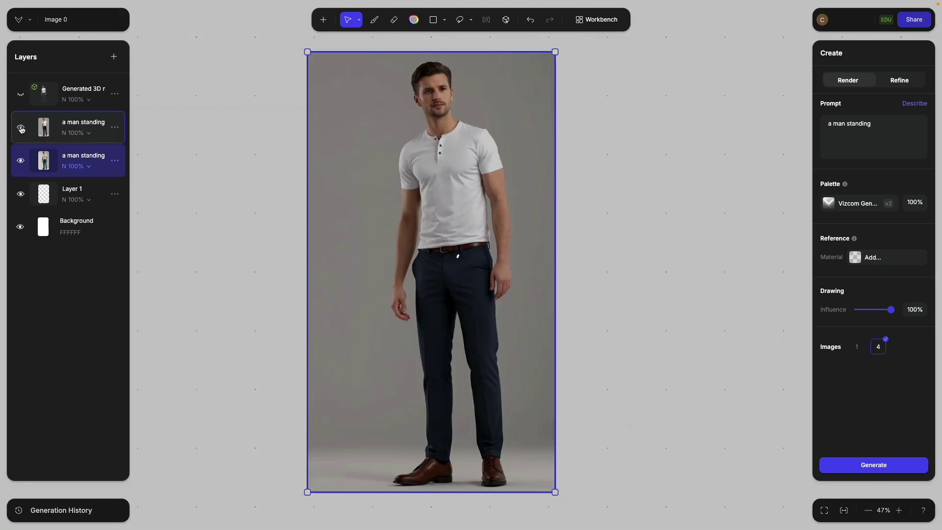
{"action": "left_click", "coordinate": [20, 140]}
{"action": "left_click", "coordinate": [20, 127]}
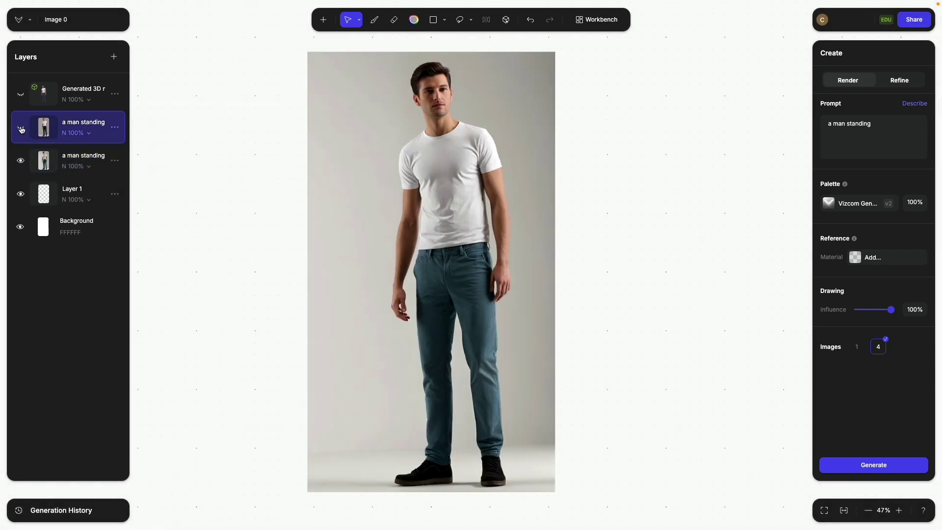
{"action": "left_click", "coordinate": [20, 128]}
{"action": "left_click", "coordinate": [21, 128]}
{"action": "left_click", "coordinate": [20, 128]}
{"action": "left_click", "coordinate": [20, 128]}
{"action": "left_click", "coordinate": [21, 127]}
{"action": "left_click", "coordinate": [20, 128]}
{"action": "left_click", "coordinate": [48, 166]}
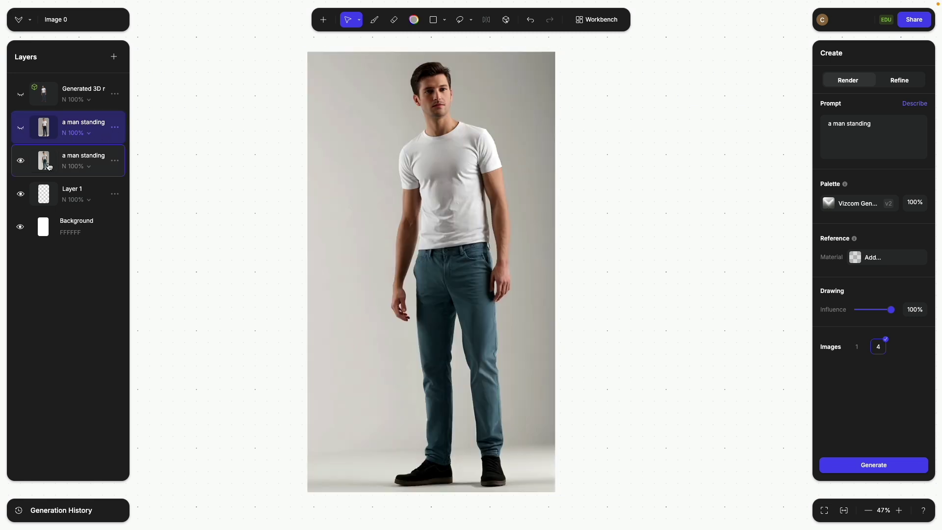
{"action": "right_click", "coordinate": [48, 166]}
{"action": "left_click", "coordinate": [276, 383]}
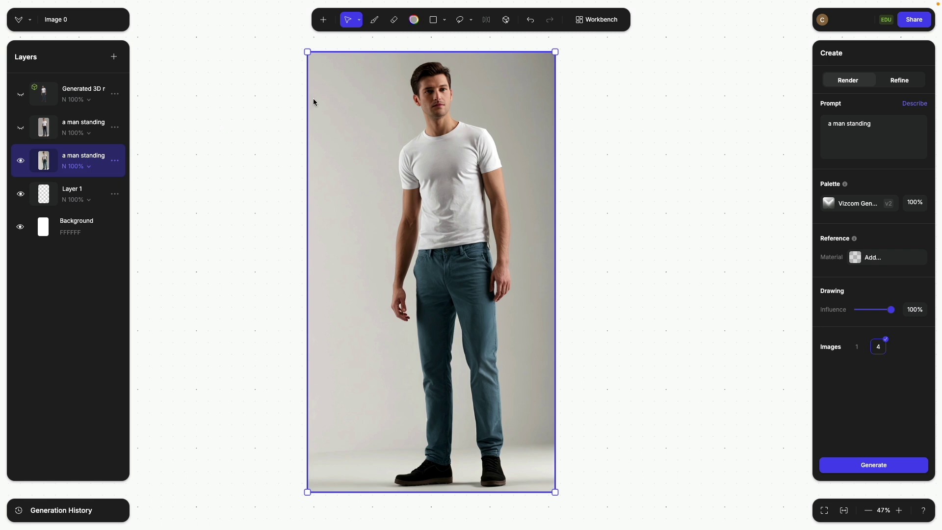
Show and select the upper "a man standing" render, and review the Generate 3D and export options
{"action": "left_click", "coordinate": [21, 129]}
{"action": "left_click", "coordinate": [81, 130]}
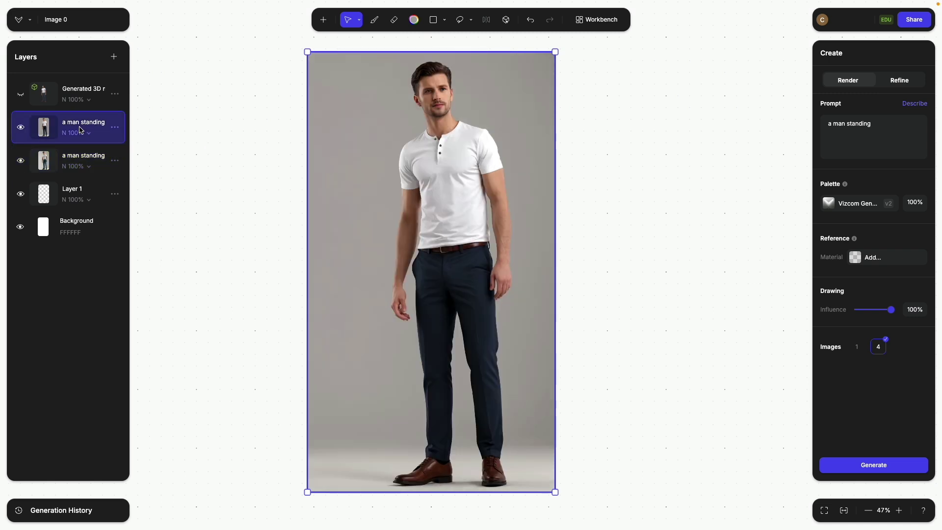
{"action": "left_click", "coordinate": [506, 22]}
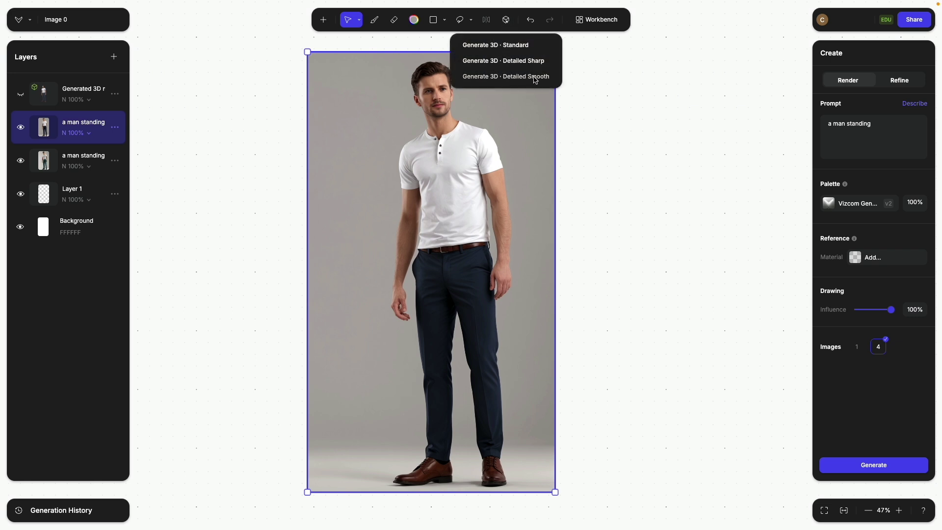
{"action": "left_click", "coordinate": [914, 20]}
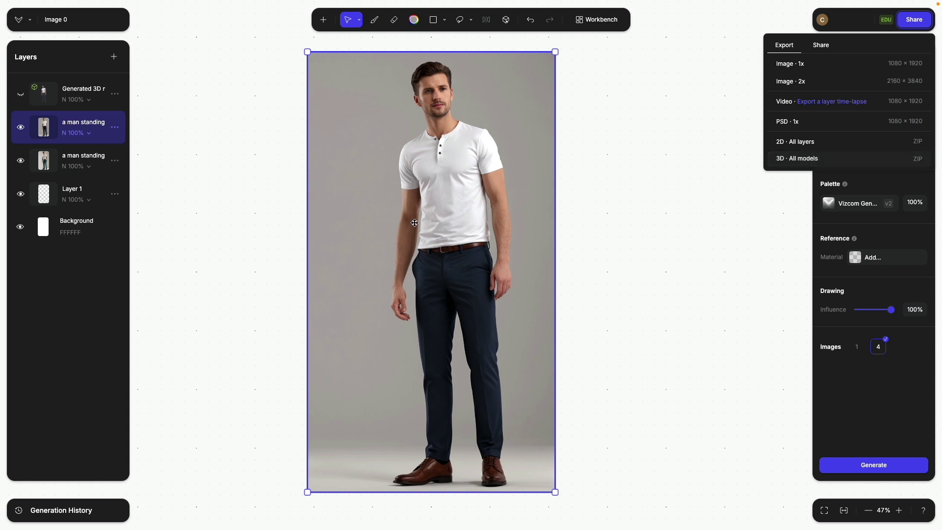
Show the generated 3D model layer and hide both "a man standing" render layers
{"action": "left_click", "coordinate": [21, 94]}
{"action": "left_click", "coordinate": [21, 127]}
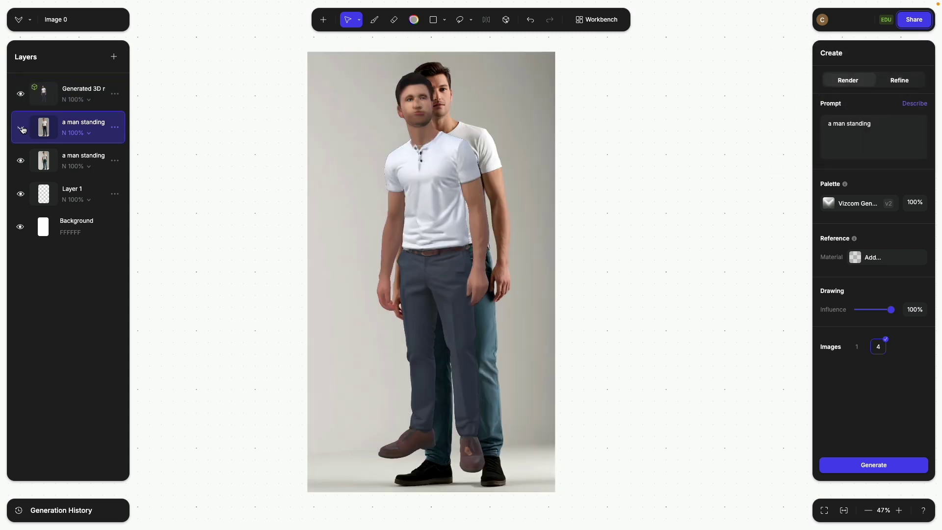
{"action": "left_click", "coordinate": [21, 161]}
Select the 3D model of the man and rotate it in small amounts to view it from different angles
{"action": "left_click", "coordinate": [453, 243]}
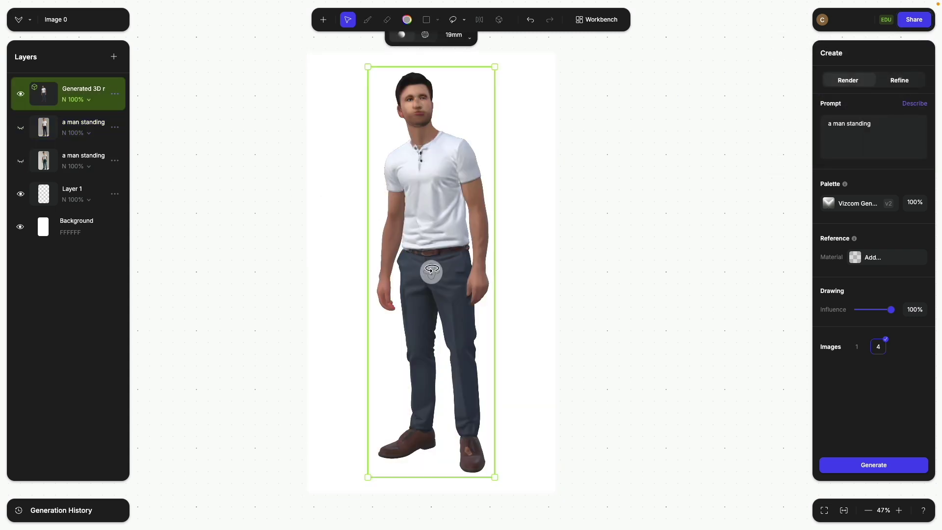
{"action": "mouse_move", "coordinate": [431, 271]}
{"action": "left_mouse_down"}
{"action": "mouse_move", "coordinate": [145, 273]}
{"action": "mouse_move", "coordinate": [728, 260]}
{"action": "mouse_move", "coordinate": [631, 252]}
{"action": "mouse_move", "coordinate": [414, 280]}
{"action": "mouse_move", "coordinate": [423, 264]}
{"action": "mouse_move", "coordinate": [448, 272]}
{"action": "left_mouse_up"}
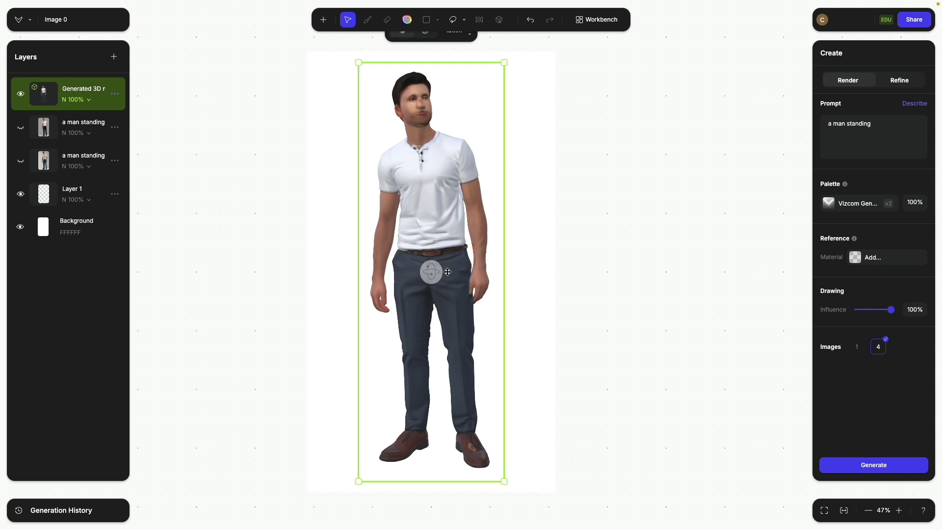
{"action": "left_click_drag", "start_coordinate": [447, 272], "coordinate": [427, 276]}
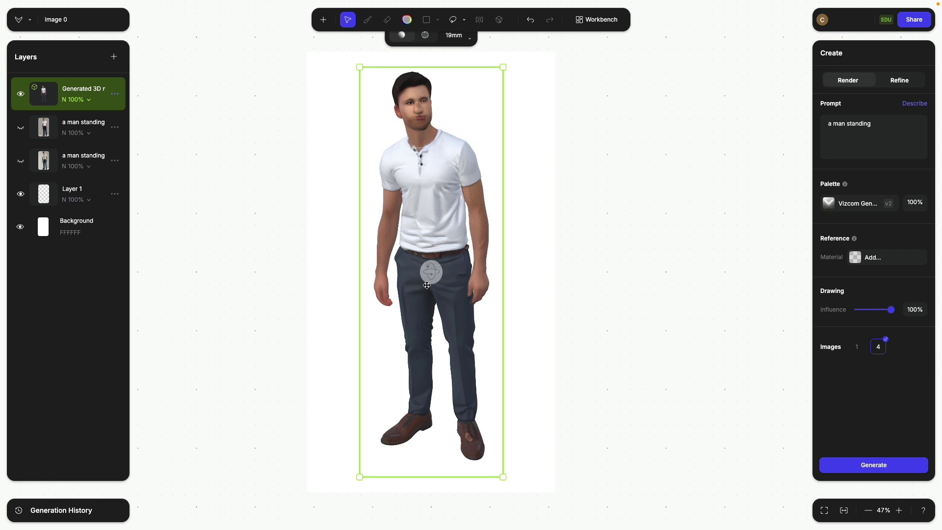
{"action": "mouse_move", "coordinate": [429, 269]}
{"action": "left_mouse_down"}
{"action": "mouse_move", "coordinate": [376, 245]}
{"action": "mouse_move", "coordinate": [517, 257]}
{"action": "mouse_move", "coordinate": [325, 261]}
{"action": "mouse_move", "coordinate": [423, 259]}
{"action": "left_mouse_up"}
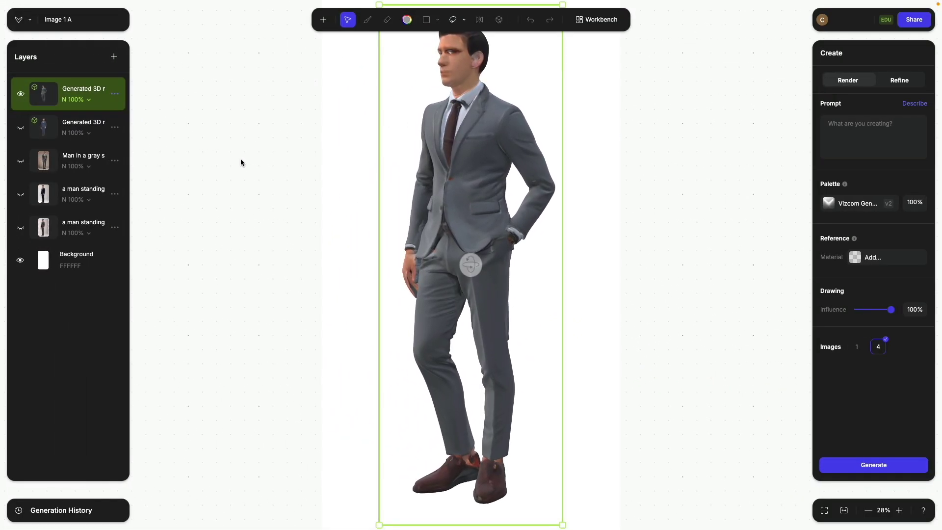
Hide the top 3D model in Image 1 A and copy the lowest render's name, "a man standing in a business outfit, full body visible", into the prompt
{"action": "left_click", "coordinate": [21, 95]}
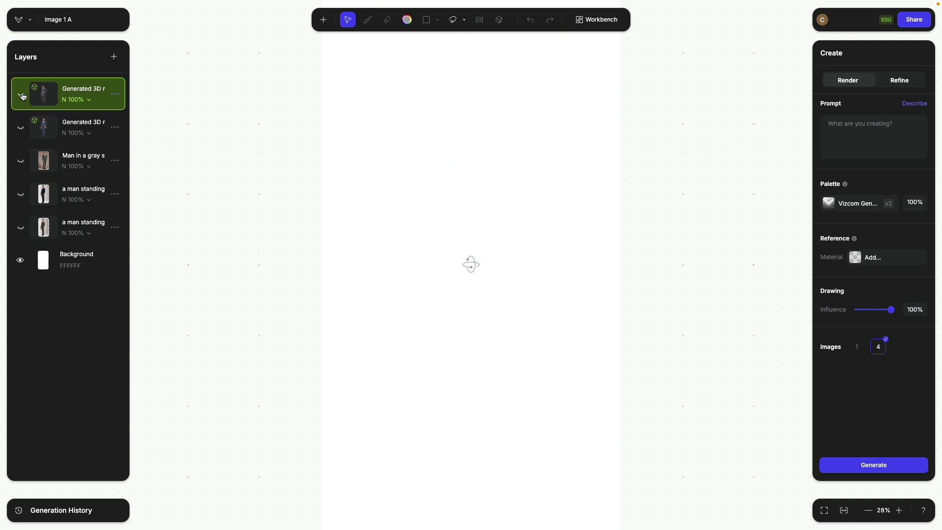
{"action": "double_click", "coordinate": [94, 224]}
{"action": "key", "text": "ctrl+c"}
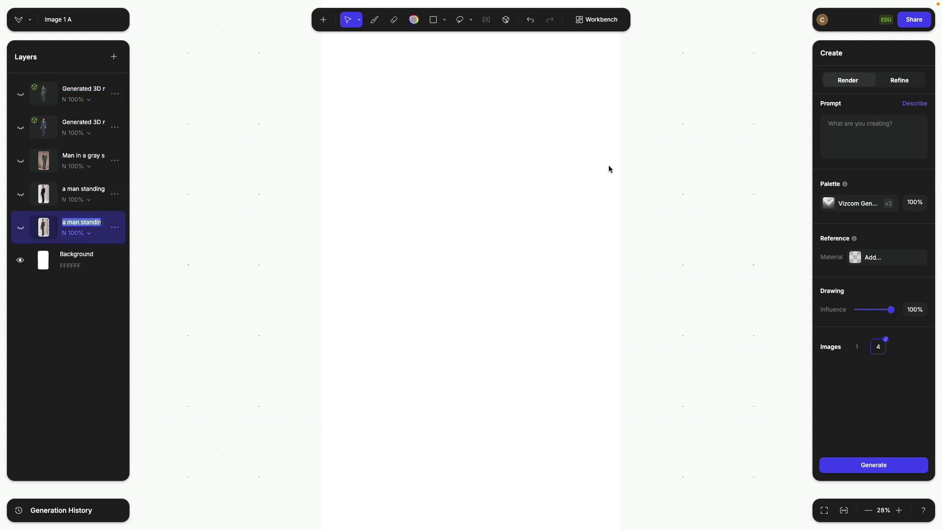
{"action": "left_click", "coordinate": [874, 140]}
{"action": "key", "text": "ctrl+v"}
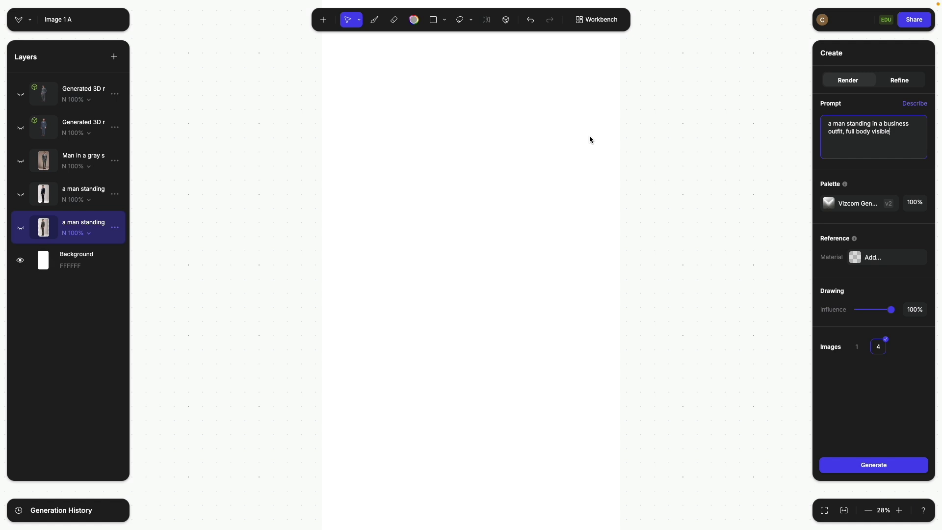
Show the lowest "a man standing" render layer and examine where the man's feet meet the image's lower edge
{"action": "left_click", "coordinate": [21, 229]}
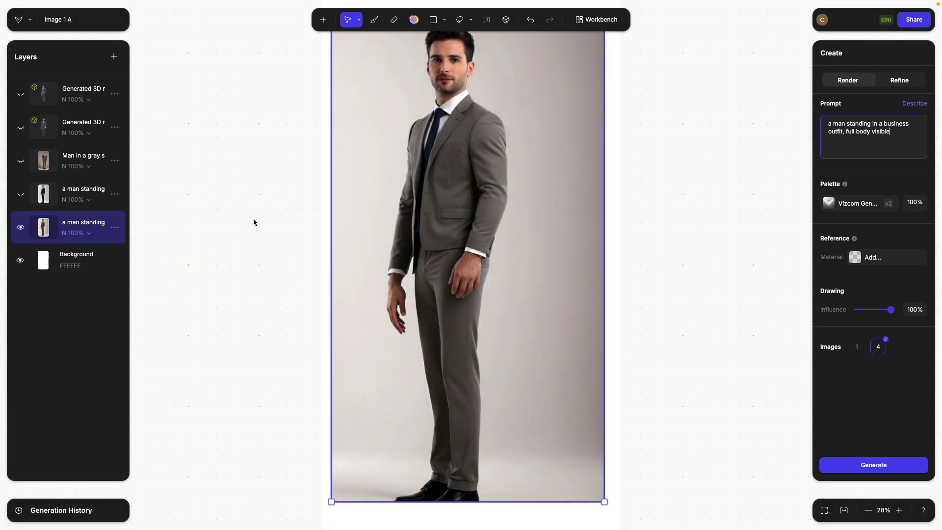
{"action": "scroll", "coordinate": [275, 357], "scroll_direction": "down", "scroll_amount": 5}
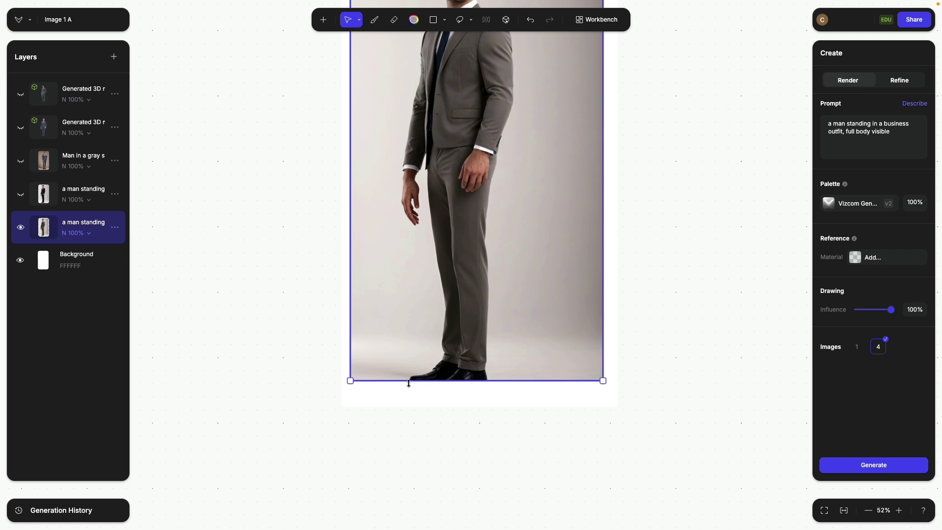
{"action": "scroll", "coordinate": [418, 398], "scroll_direction": "right", "scroll_amount": 2}
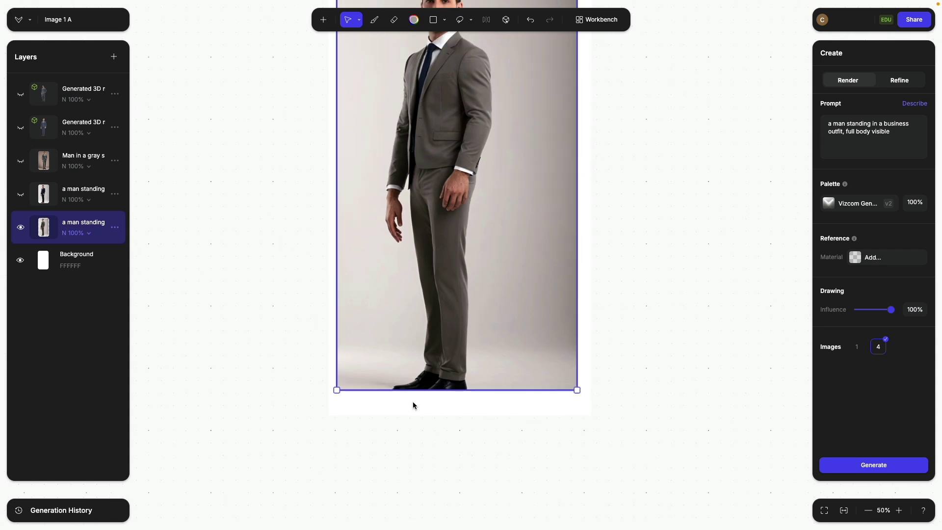
{"action": "scroll", "coordinate": [413, 401], "scroll_direction": "up", "scroll_amount": 3}
{"action": "scroll", "coordinate": [592, 269], "scroll_direction": "up", "scroll_amount": 1}
Try enlarging the grey-suit render from its lower corner and undo the resizing
{"action": "left_click_drag", "start_coordinate": [536, 405], "coordinate": [557, 432]}
{"action": "key", "text": "ctrl+z"}
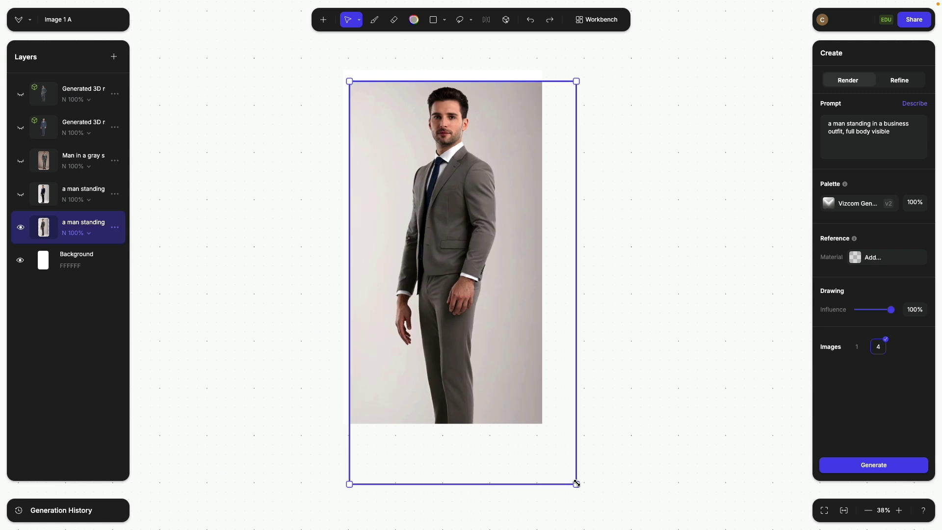
{"action": "key", "text": "ctrl+z"}
{"action": "left_click_drag", "start_coordinate": [542, 430], "coordinate": [536, 421]}
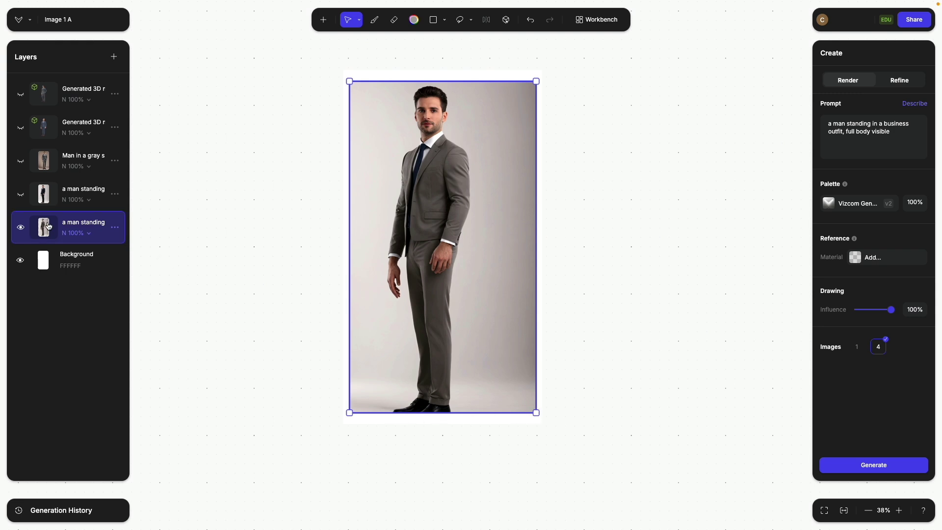
Show and select the upper "a man standing" render layer with the navy suit to examine its full-body framing
{"action": "left_click", "coordinate": [20, 194]}
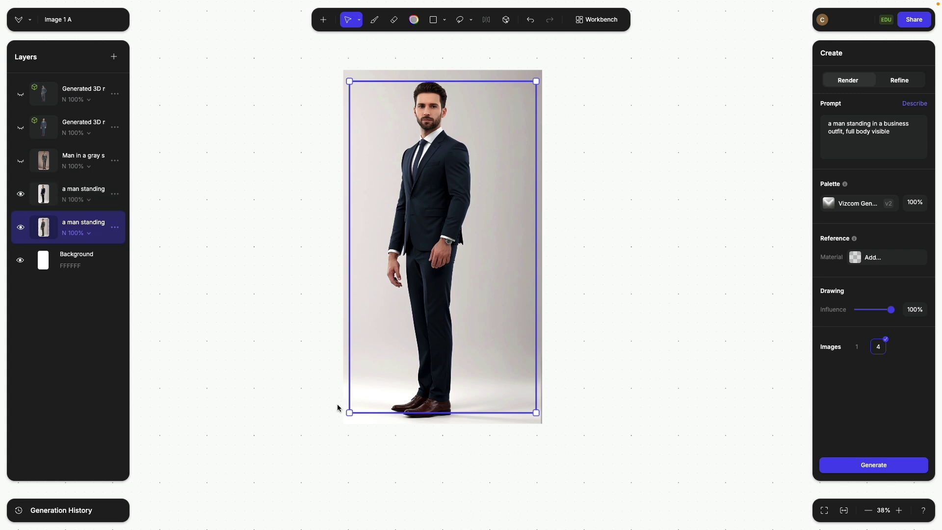
{"action": "left_click", "coordinate": [89, 199]}
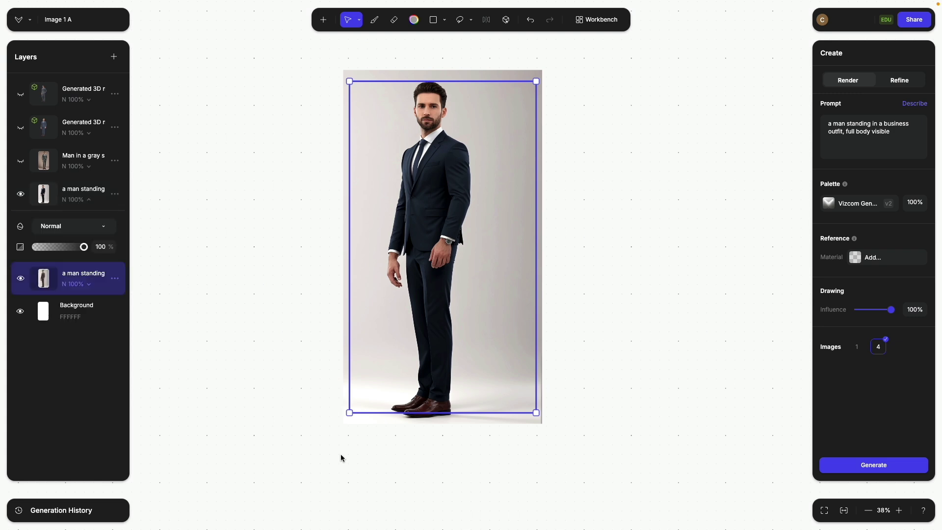
{"action": "left_click", "coordinate": [89, 200]}
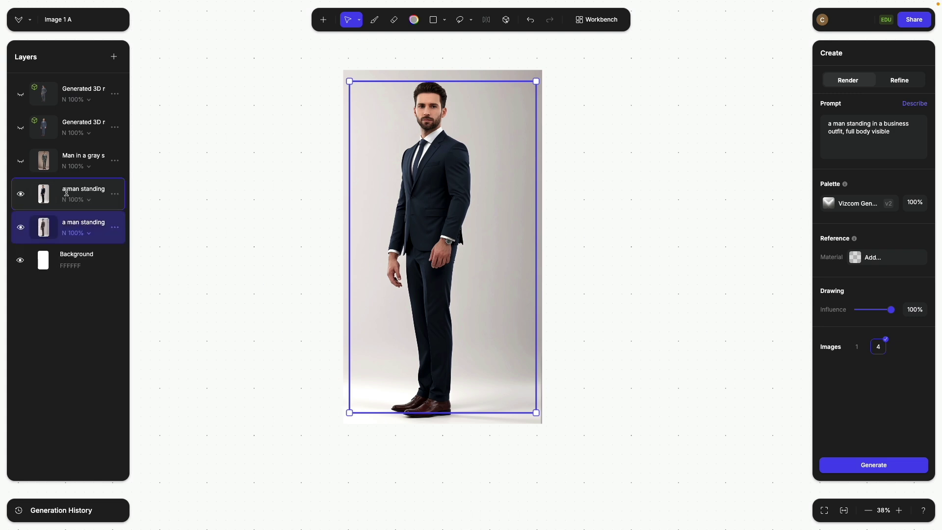
{"action": "right_click", "coordinate": [47, 194]}
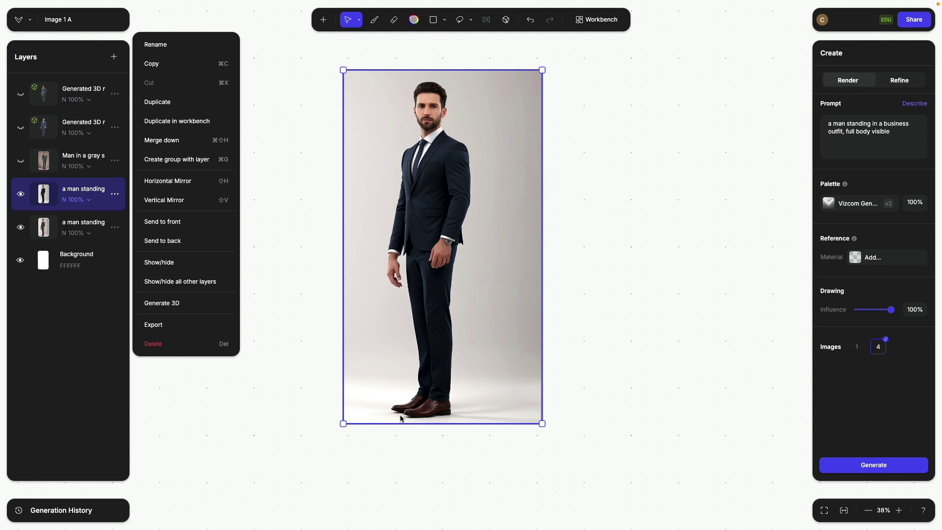
{"action": "left_click", "coordinate": [329, 463]}
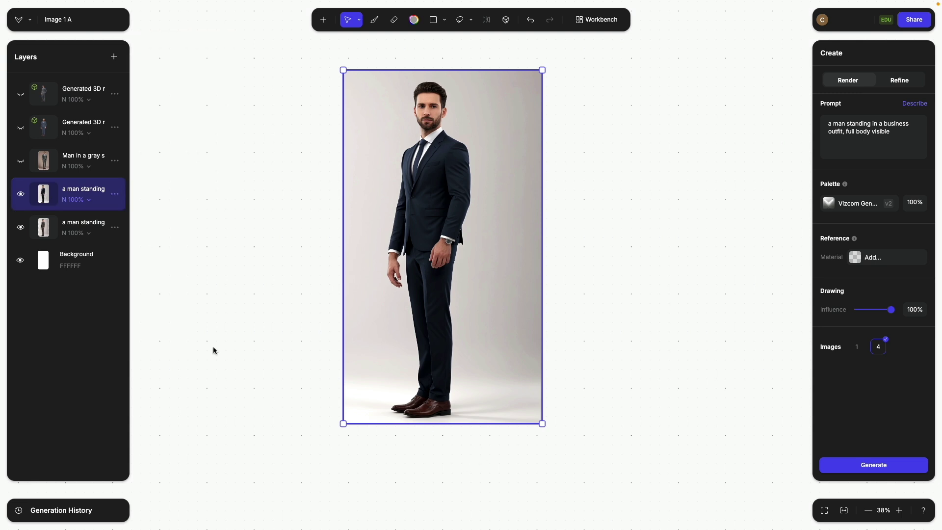
Show the "Man in a gray suit" render layer and hide both "a man standing" layers beneath it
{"action": "left_click", "coordinate": [22, 160]}
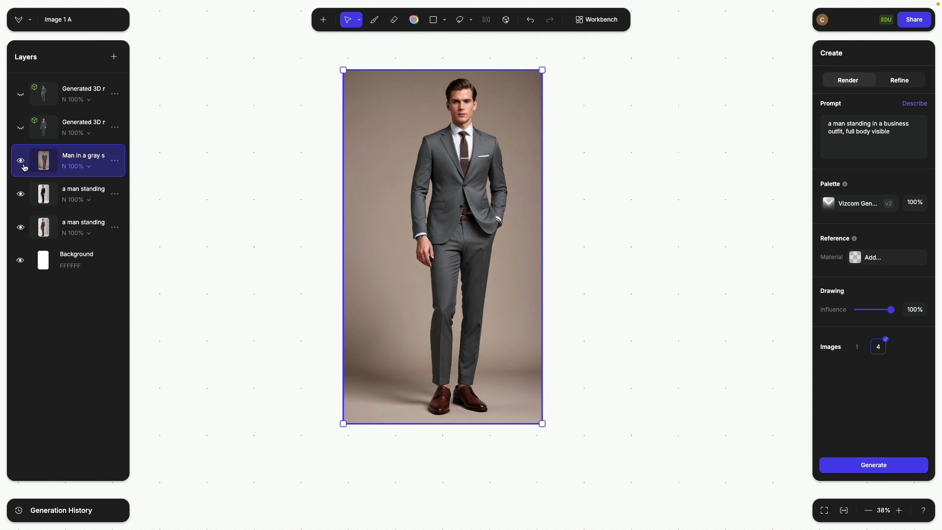
{"action": "left_click", "coordinate": [22, 163]}
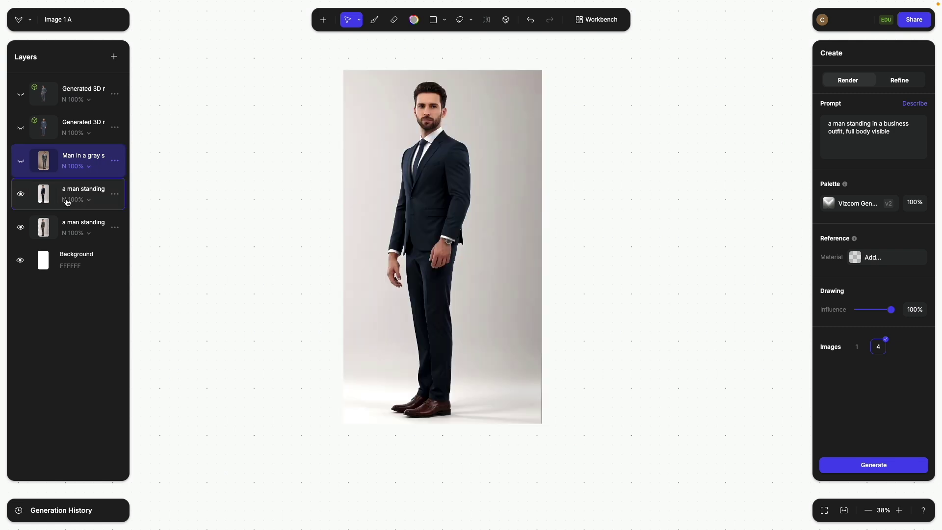
{"action": "left_click", "coordinate": [22, 164]}
{"action": "left_click", "coordinate": [20, 194]}
{"action": "left_click", "coordinate": [21, 227]}
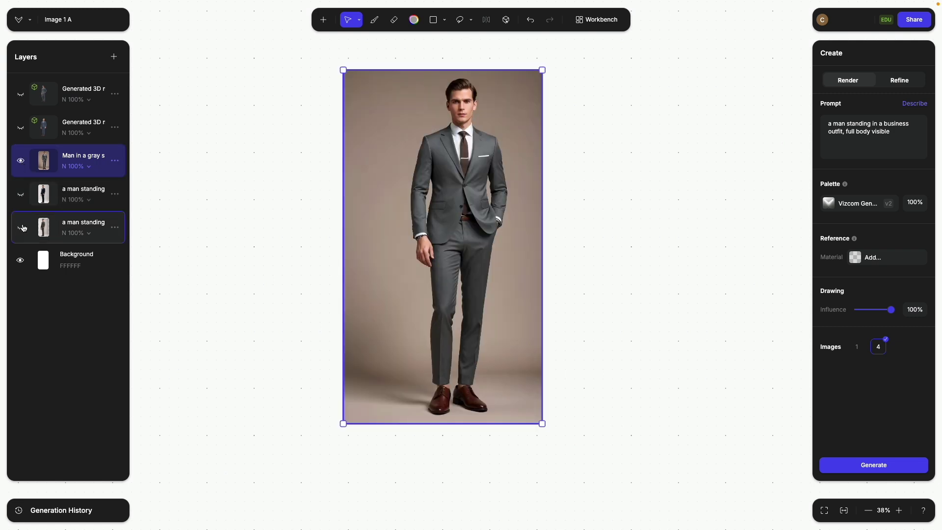
{"action": "left_click", "coordinate": [22, 163]}
{"action": "left_click", "coordinate": [22, 163]}
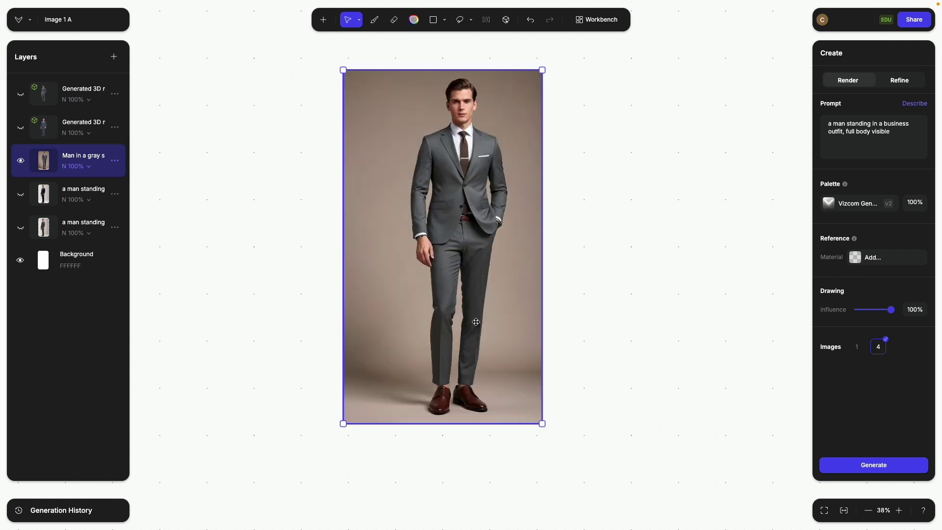
Examine the gray-suit man's shoes, trousers, jacket and face up close in the refined render
{"action": "scroll", "coordinate": [427, 385], "scroll_direction": "up", "scroll_amount": 10}
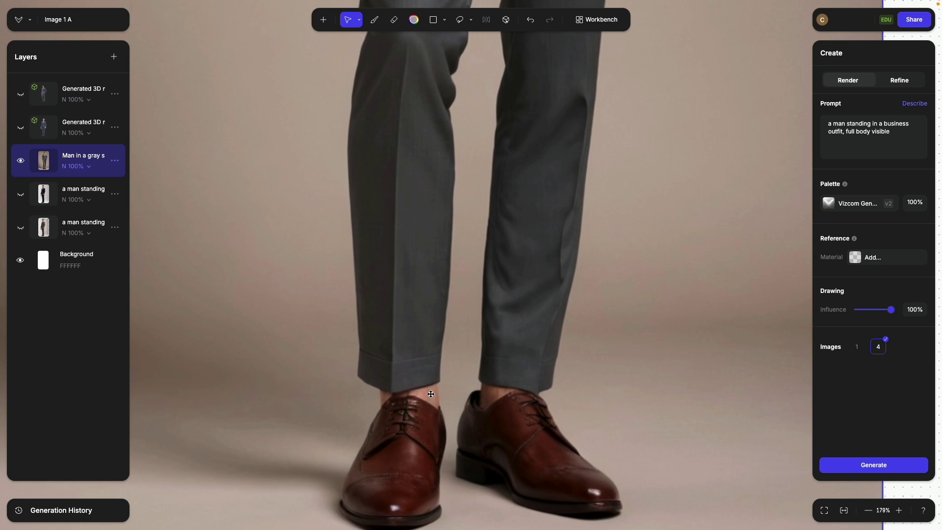
{"action": "scroll", "coordinate": [431, 394], "scroll_direction": "down", "scroll_amount": 5}
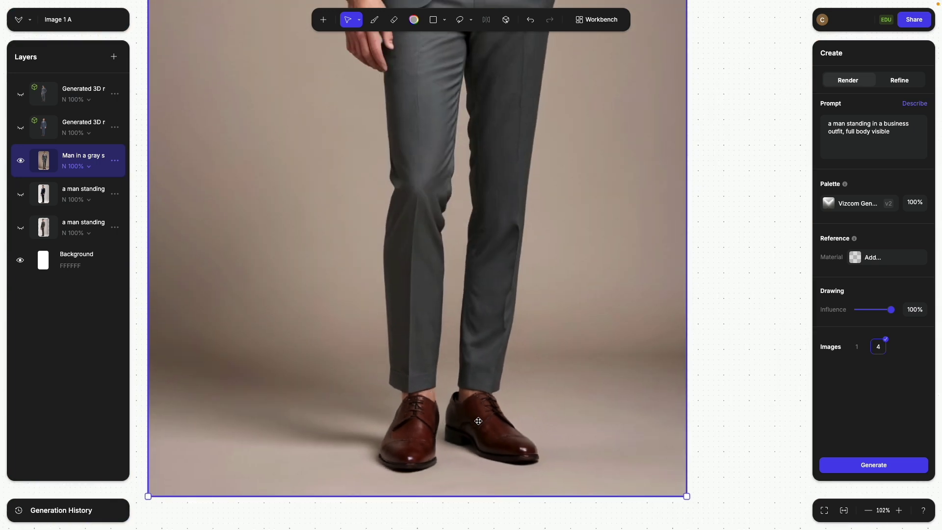
{"action": "scroll", "coordinate": [490, 423], "scroll_direction": "down", "scroll_amount": 5}
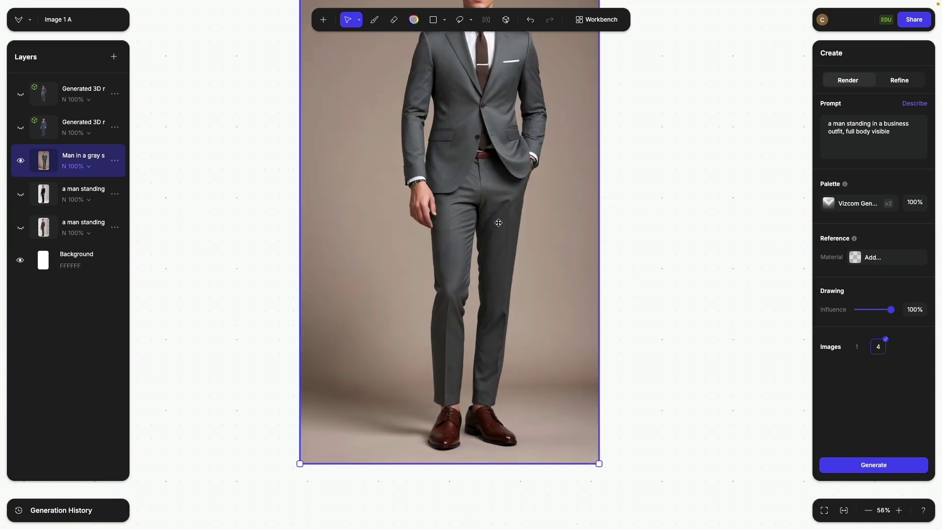
{"action": "scroll", "coordinate": [476, 342], "scroll_direction": "up", "scroll_amount": 3}
{"action": "scroll", "coordinate": [428, 163], "scroll_direction": "up", "scroll_amount": 6}
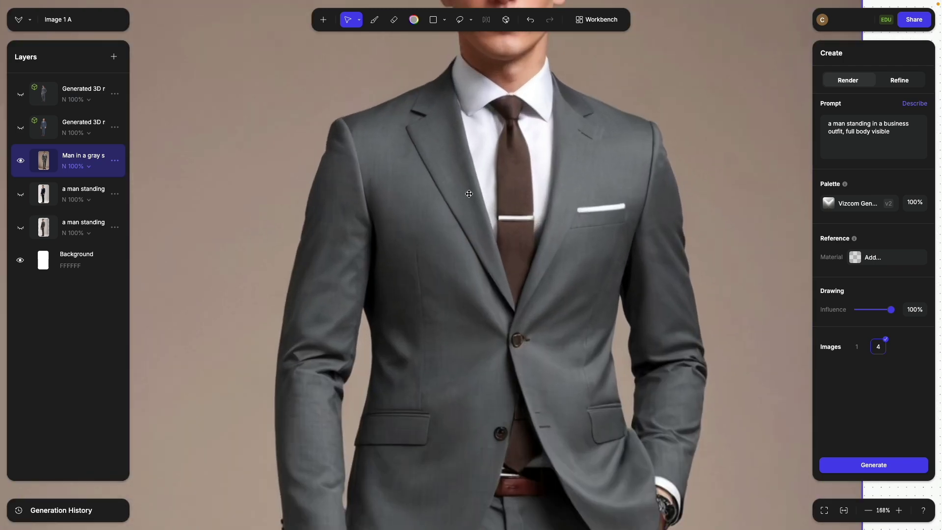
{"action": "scroll", "coordinate": [448, 370], "scroll_direction": "down", "scroll_amount": 4}
{"action": "scroll", "coordinate": [311, 187], "scroll_direction": "up", "scroll_amount": 5}
{"action": "scroll", "coordinate": [311, 186], "scroll_direction": "down", "scroll_amount": 3}
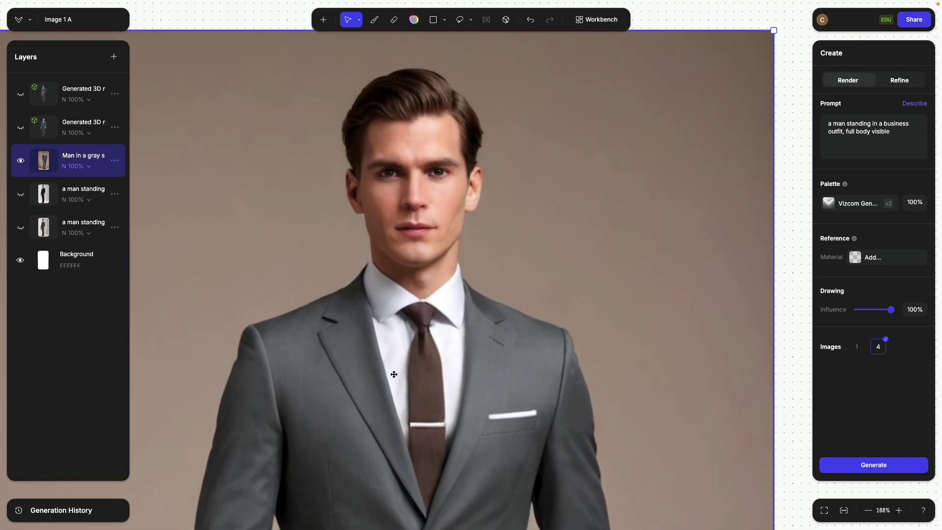
{"action": "scroll", "coordinate": [439, 354], "scroll_direction": "down", "scroll_amount": 5}
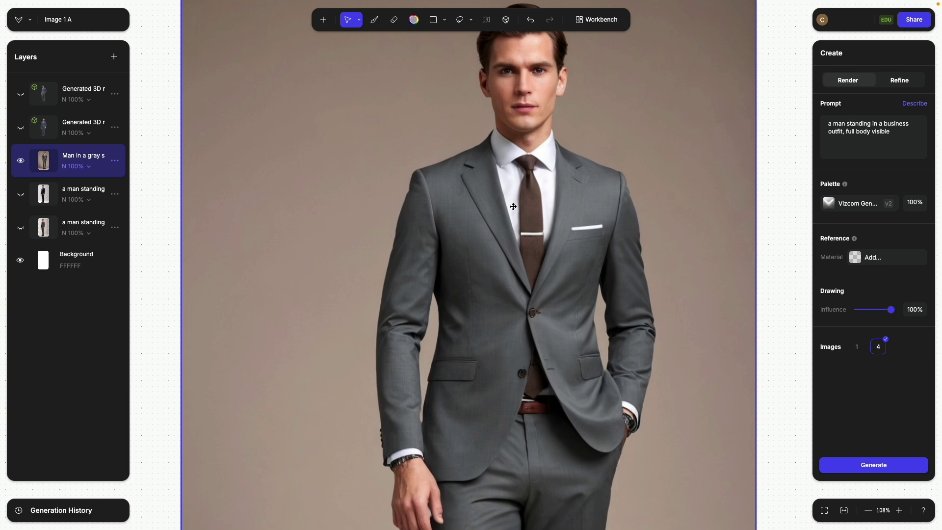
{"action": "scroll", "coordinate": [436, 201], "scroll_direction": "down", "scroll_amount": 2}
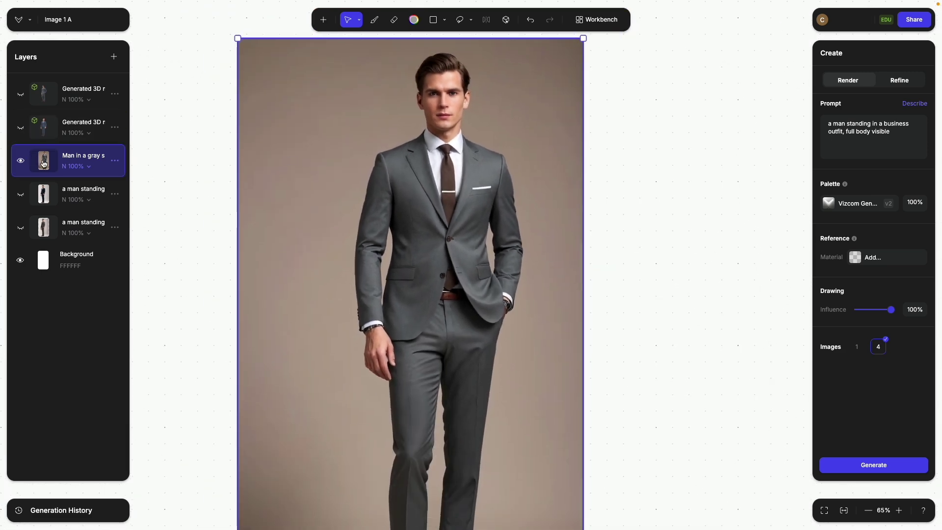
Show the top generated 3D model, hide the gray-suit render, and rotate the model to view its back, side and front
{"action": "left_click", "coordinate": [20, 96]}
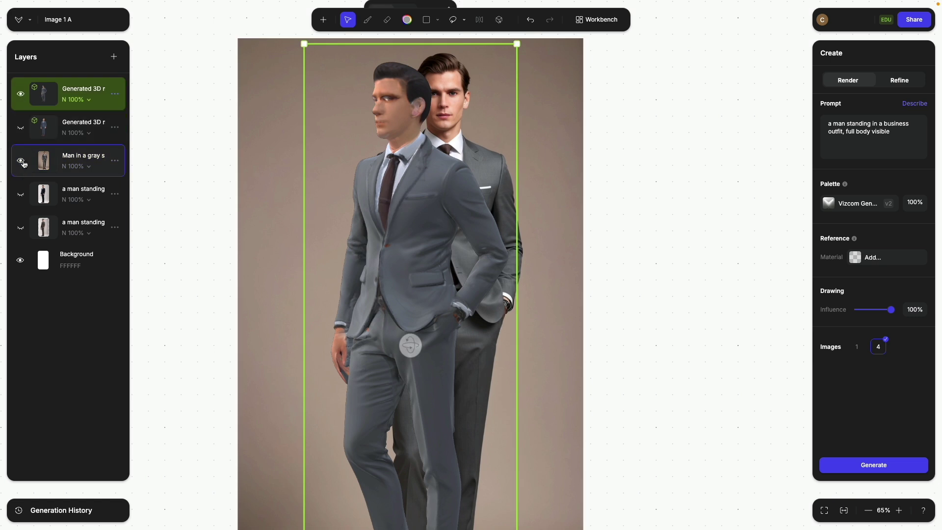
{"action": "left_click", "coordinate": [20, 160]}
{"action": "left_click_drag", "start_coordinate": [447, 345], "coordinate": [242, 340]}
{"action": "scroll", "coordinate": [421, 237], "scroll_direction": "down", "scroll_amount": 3}
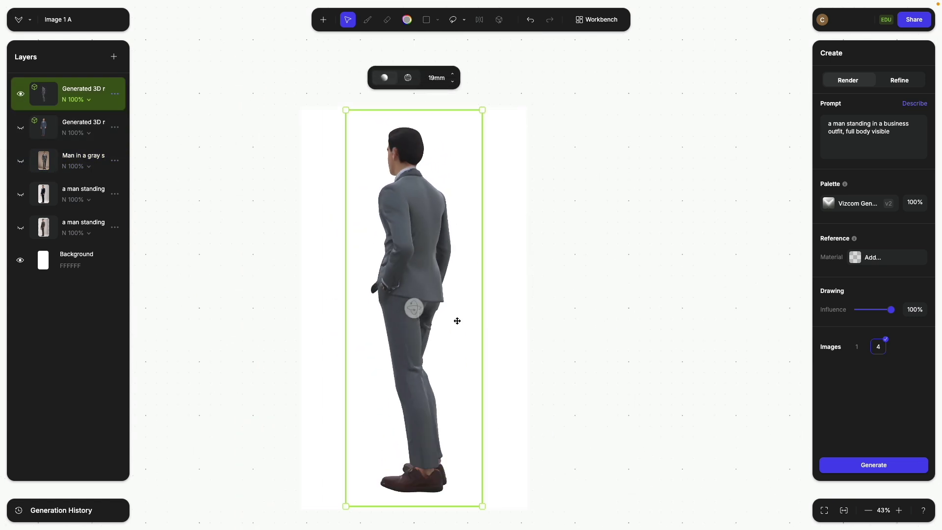
{"action": "left_click_drag", "start_coordinate": [417, 308], "coordinate": [693, 310]}
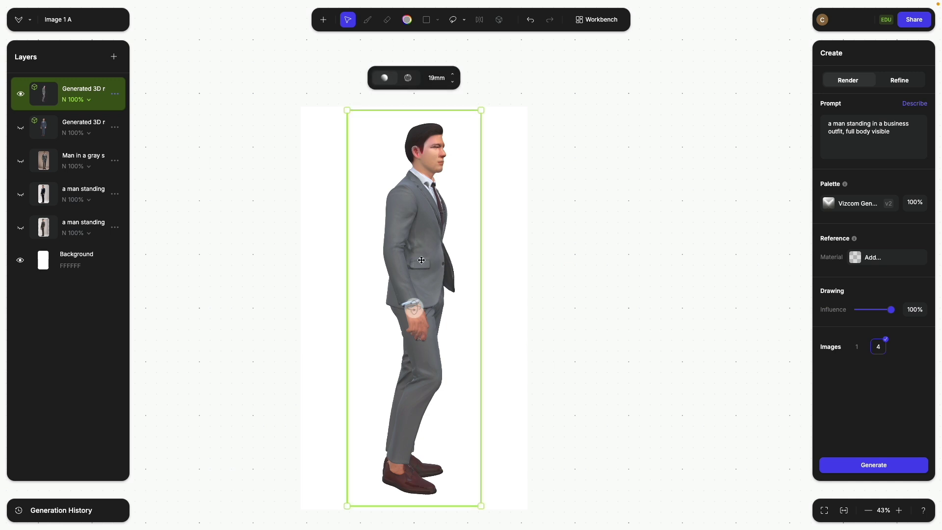
{"action": "mouse_move", "coordinate": [421, 309]}
{"action": "left_mouse_down"}
{"action": "mouse_move", "coordinate": [336, 308]}
{"action": "mouse_move", "coordinate": [417, 308]}
{"action": "left_mouse_up"}
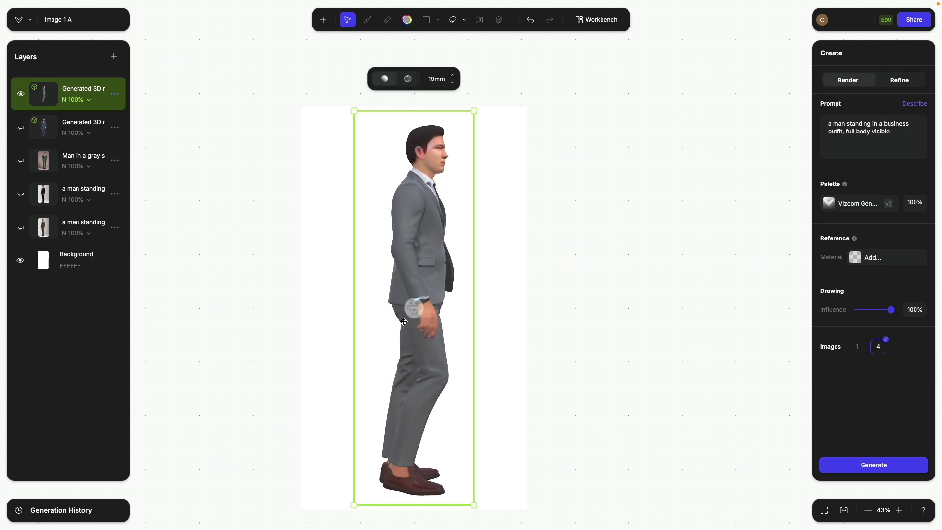
{"action": "left_click_drag", "start_coordinate": [414, 308], "coordinate": [368, 309]}
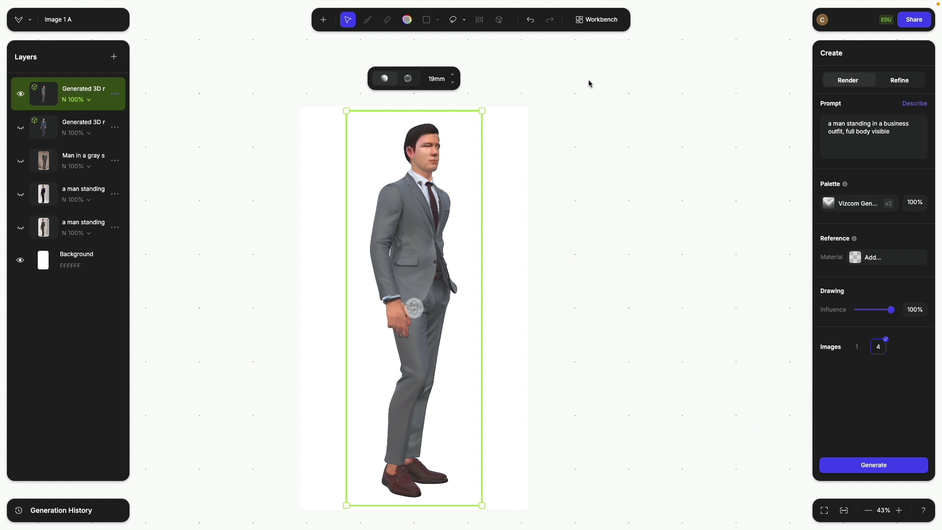
Return to the workbench and open Image 1 B, the woman in the gray skirt suit, for editing
{"action": "left_click", "coordinate": [596, 25]}
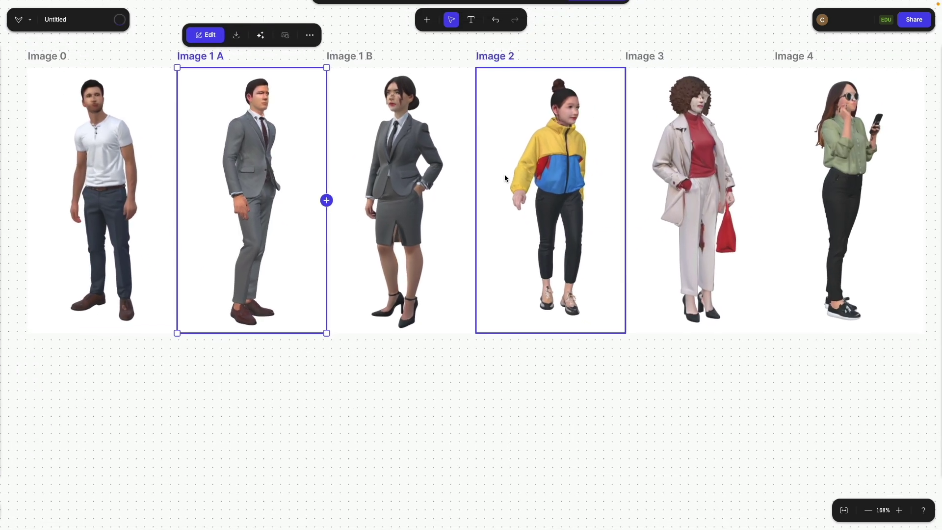
{"action": "left_click", "coordinate": [400, 171]}
{"action": "double_click", "coordinate": [400, 171]}
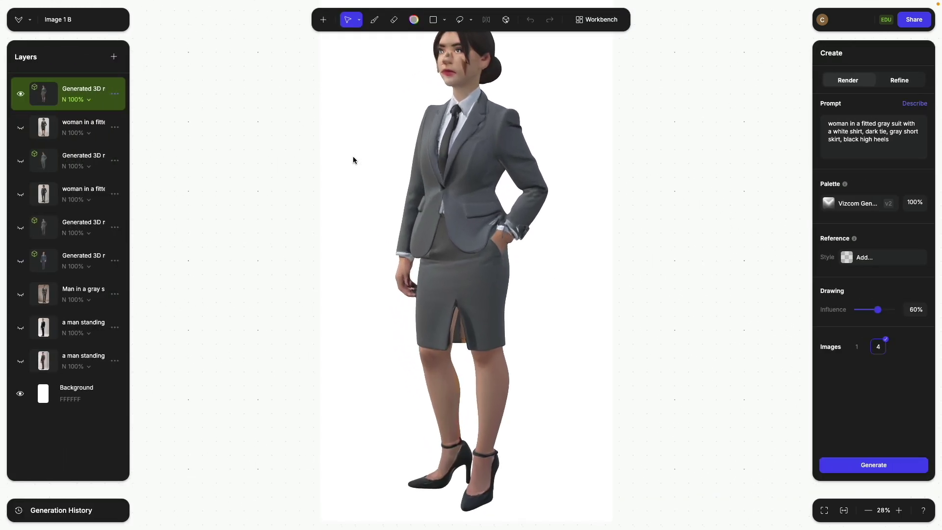
Hide the top 3D model and display only the lower "woman in a fitted" render after viewing the gray-suit man's render
{"action": "left_click", "coordinate": [21, 95]}
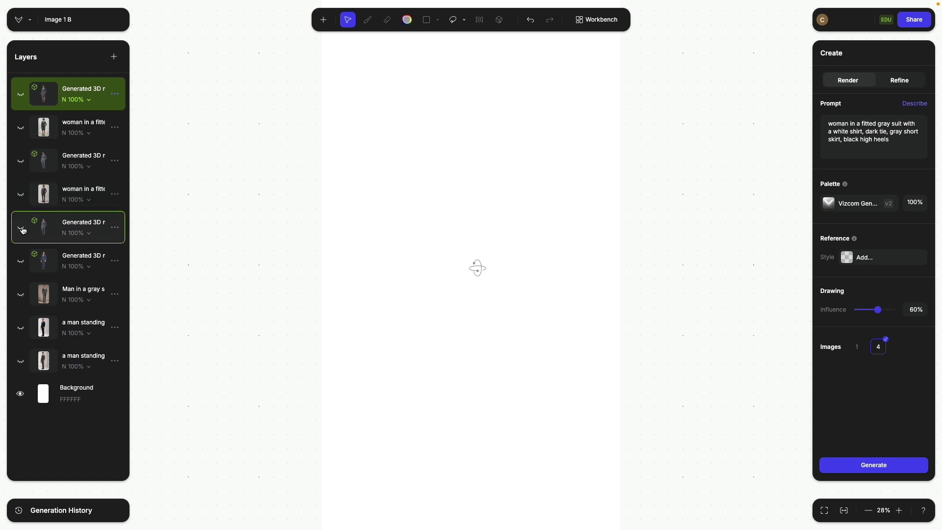
{"action": "left_click", "coordinate": [21, 295]}
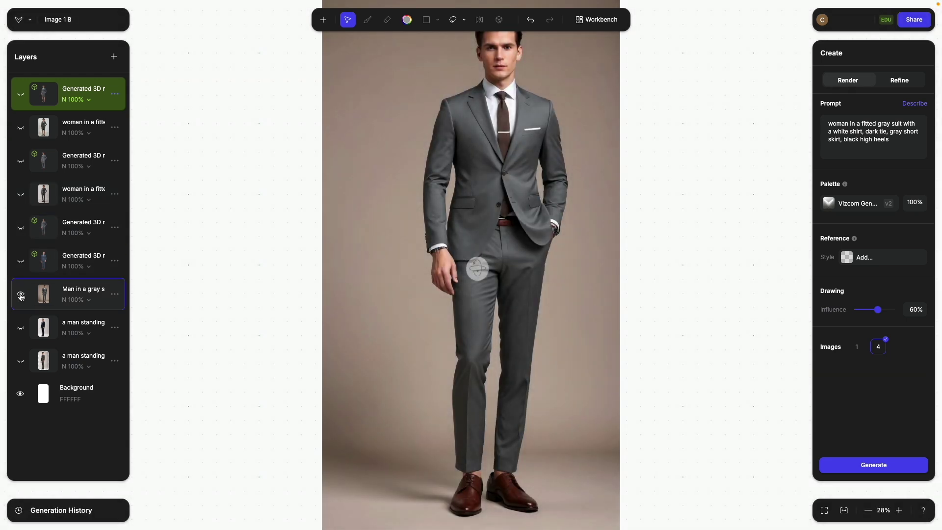
{"action": "left_click", "coordinate": [21, 194]}
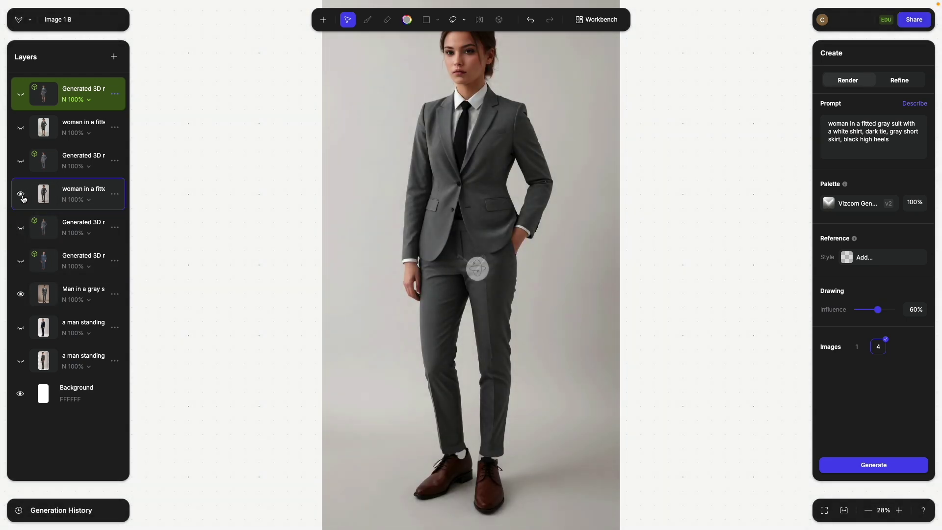
{"action": "left_click", "coordinate": [20, 294]}
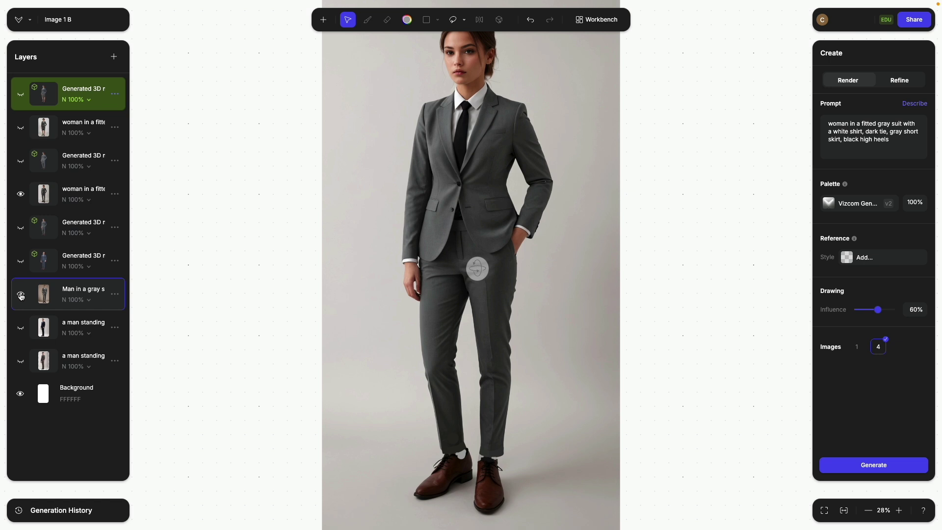
{"action": "double_click", "coordinate": [83, 188]}
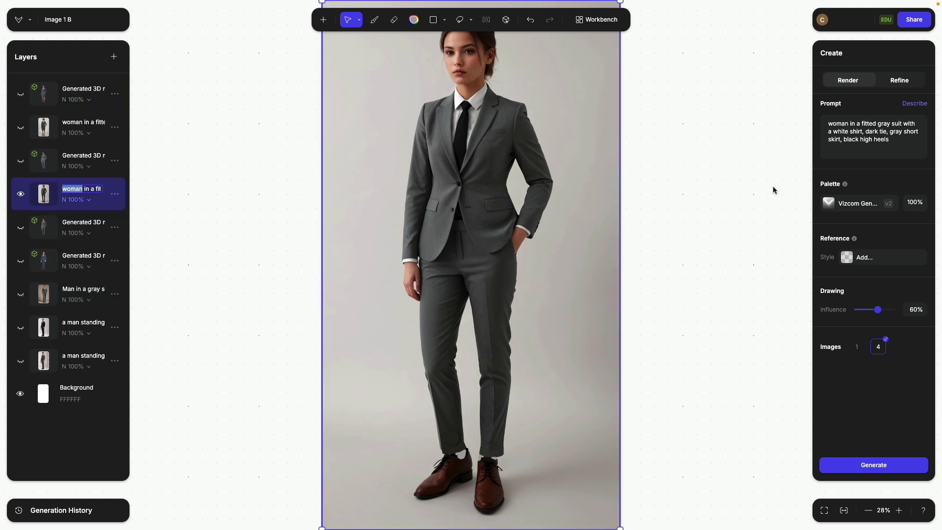
{"action": "left_click_drag", "start_coordinate": [913, 154], "coordinate": [788, 109]}
{"action": "type", "text": "woman"}
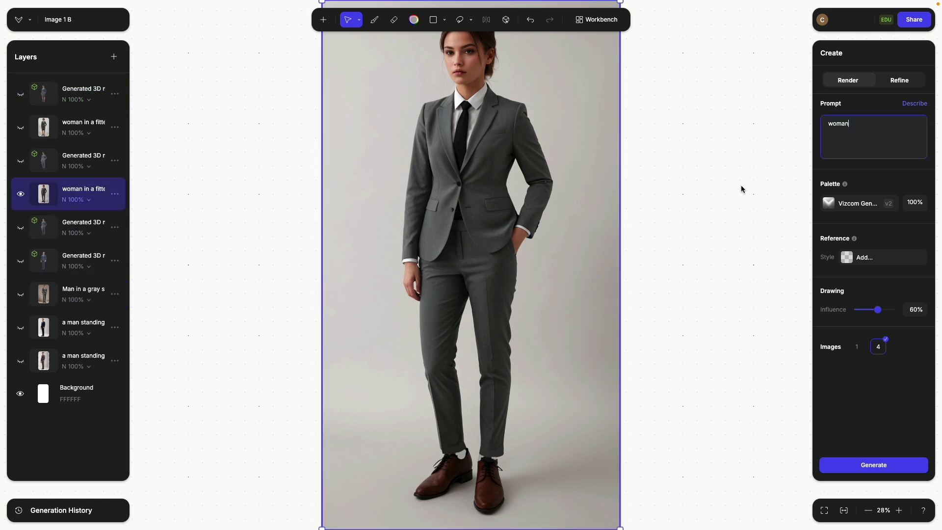
Copy the lower woman render's full layer name into the prompt: "woman in a fitted gray suit with a white shirt, dark tie, hands in pockets, standing pose, brown shoes."
{"action": "double_click", "coordinate": [96, 188]}
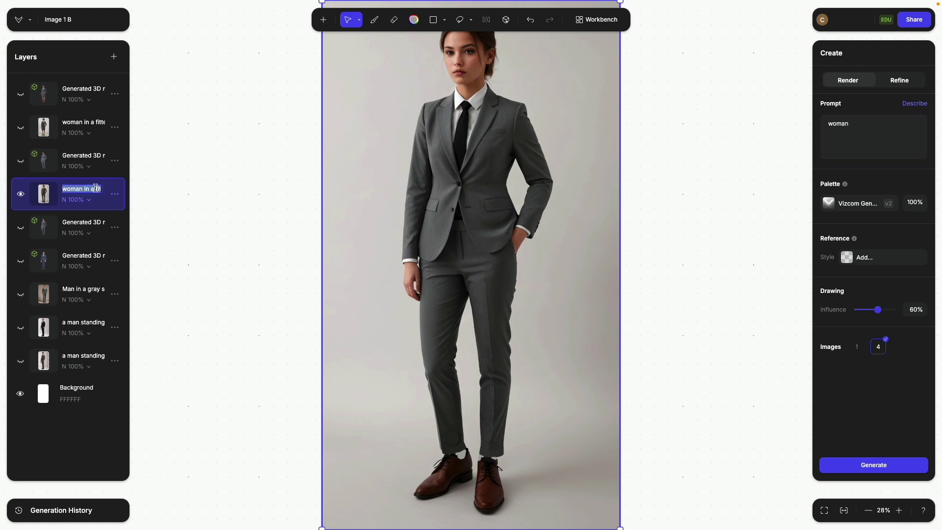
{"action": "key", "text": "ctrl+c"}
{"action": "left_click_drag", "start_coordinate": [905, 131], "coordinate": [805, 109]}
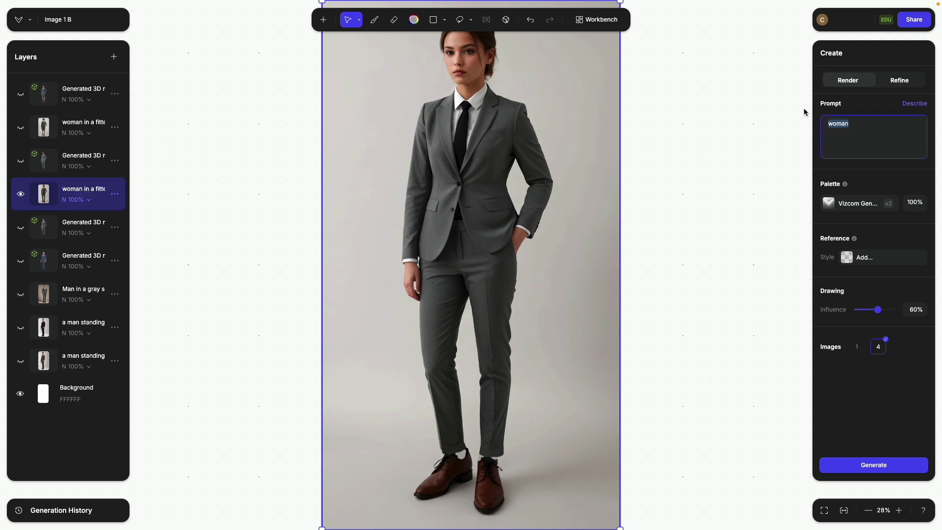
{"action": "key", "text": "ctrl+v"}
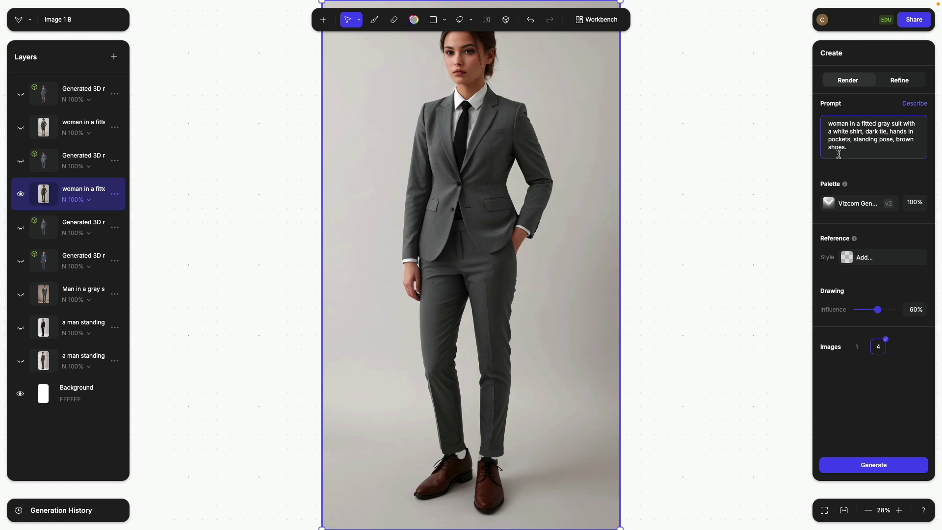
Compare the woman's trouser-suit render with the gray-suit man's render beneath it, looking closely at the woman's shoes
{"action": "scroll", "coordinate": [723, 207], "scroll_direction": "down", "scroll_amount": 2}
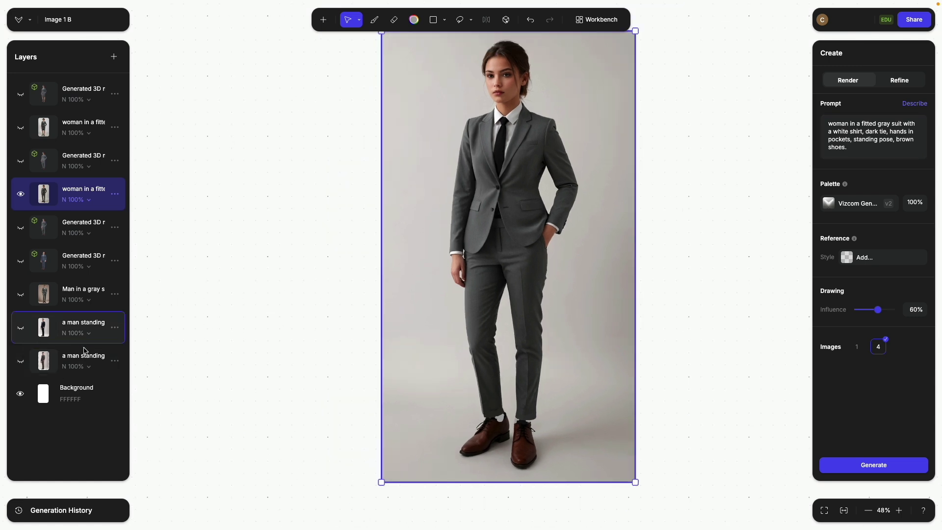
{"action": "left_click", "coordinate": [21, 194]}
{"action": "left_click", "coordinate": [21, 294]}
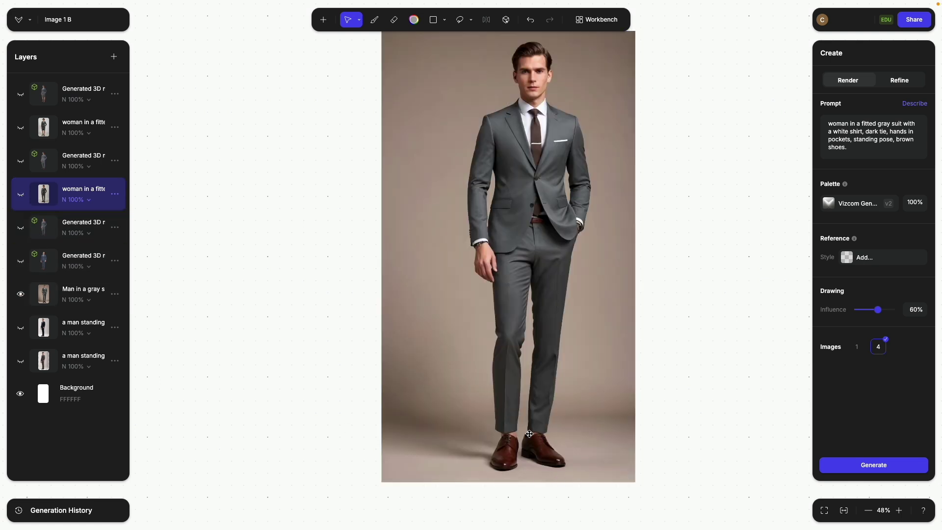
{"action": "left_click", "coordinate": [21, 197]}
{"action": "scroll", "coordinate": [449, 371], "scroll_direction": "up", "scroll_amount": 10}
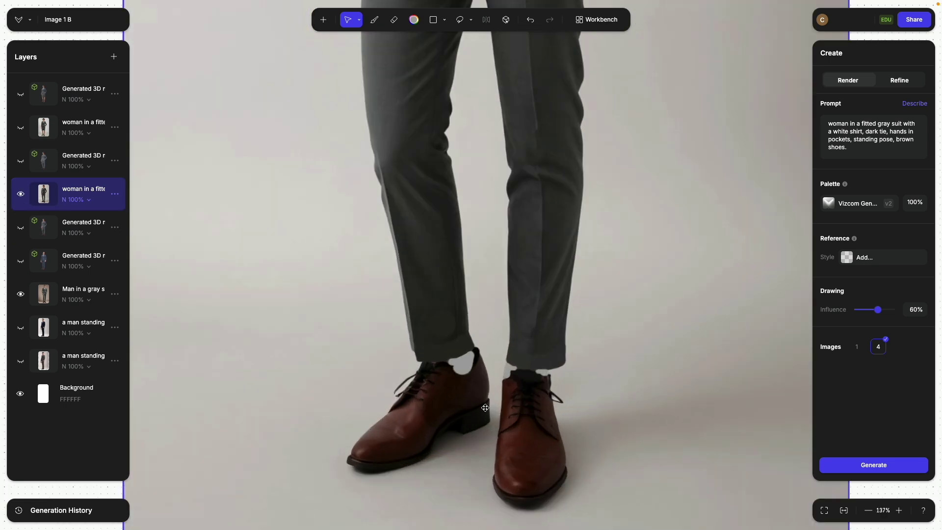
Take up the Brush and ready the color eyedropper while looking closely at the ankle areas of the woman's trouser-suit render
{"action": "left_click", "coordinate": [374, 20]}
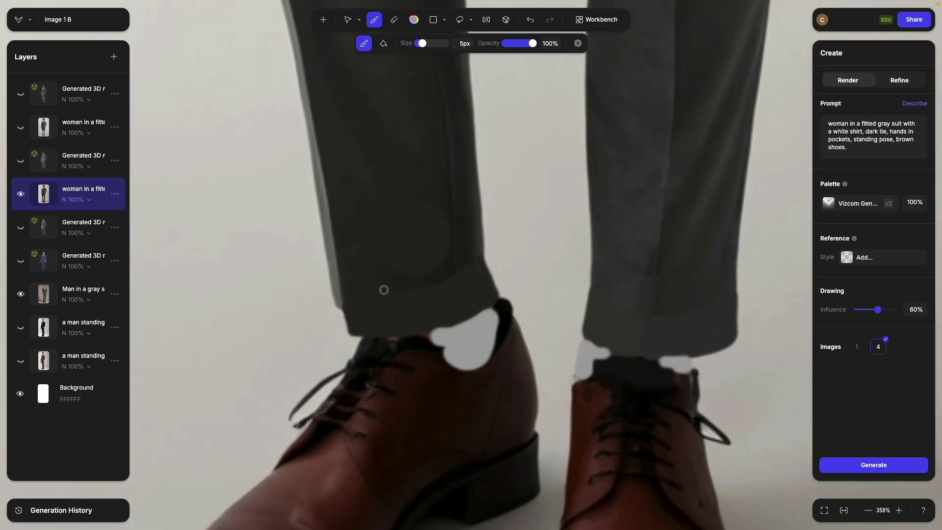
{"action": "left_click", "coordinate": [414, 20]}
{"action": "left_click", "coordinate": [458, 124]}
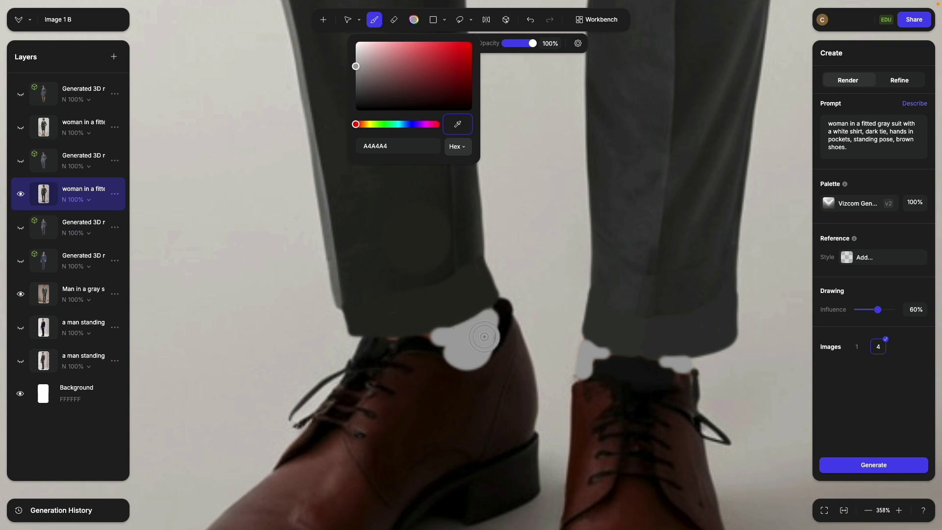
{"action": "scroll", "coordinate": [477, 355], "scroll_direction": "down", "scroll_amount": 2}
{"action": "scroll", "coordinate": [477, 355], "scroll_direction": "down", "scroll_amount": 10}
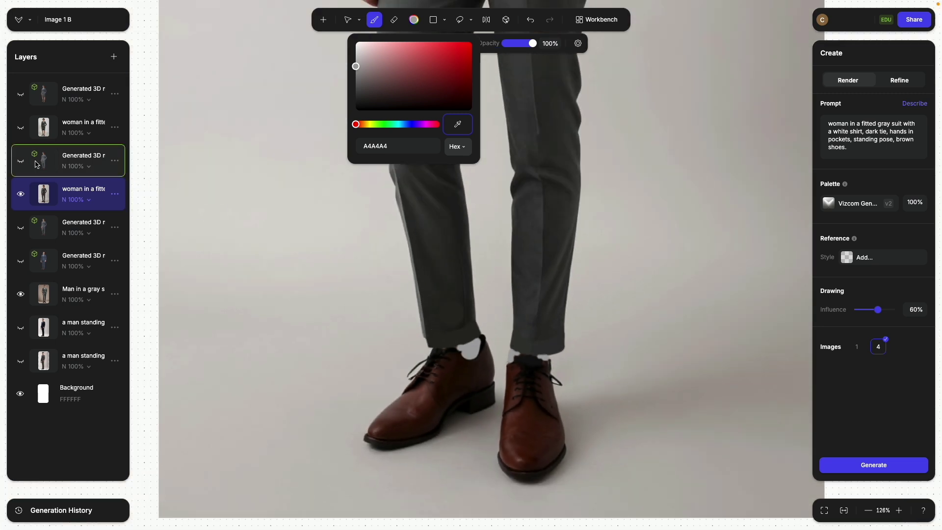
Compare the skirt-suit render with the trouser-suit render by showing it briefly, leaving only the trouser-suit woman displayed
{"action": "left_click", "coordinate": [20, 134]}
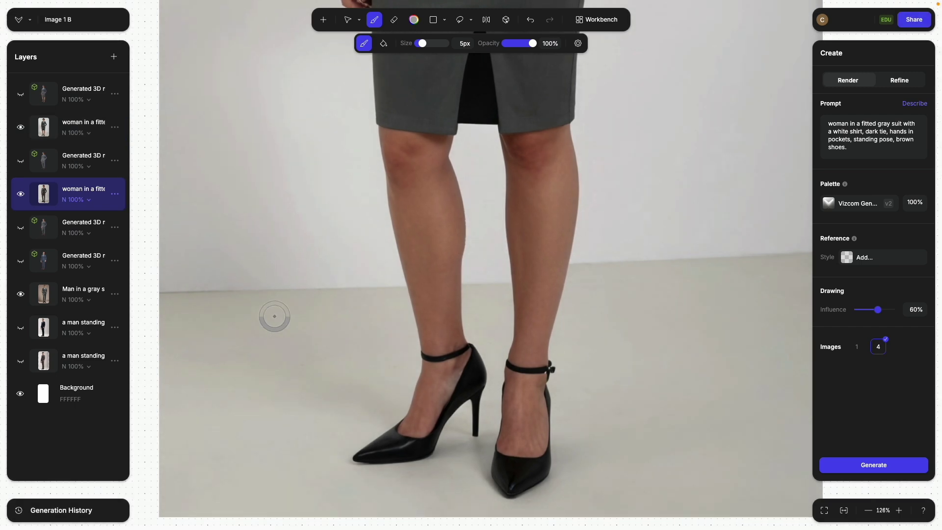
{"action": "scroll", "coordinate": [274, 316], "scroll_direction": "down", "scroll_amount": 10}
{"action": "left_click", "coordinate": [21, 127]}
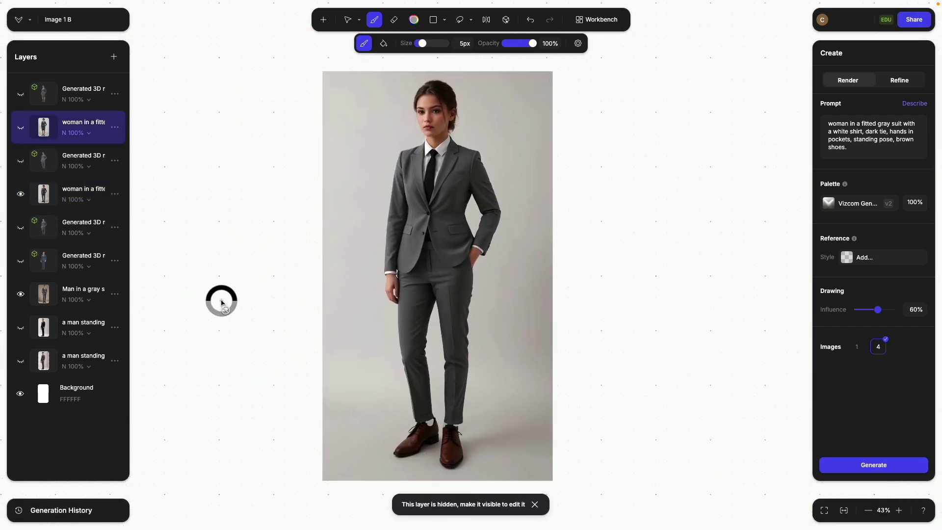
Display only the trouser-suit woman's 3D model, hiding her render and the gray-suit man's render, and orbit the model
{"action": "left_click", "coordinate": [21, 164]}
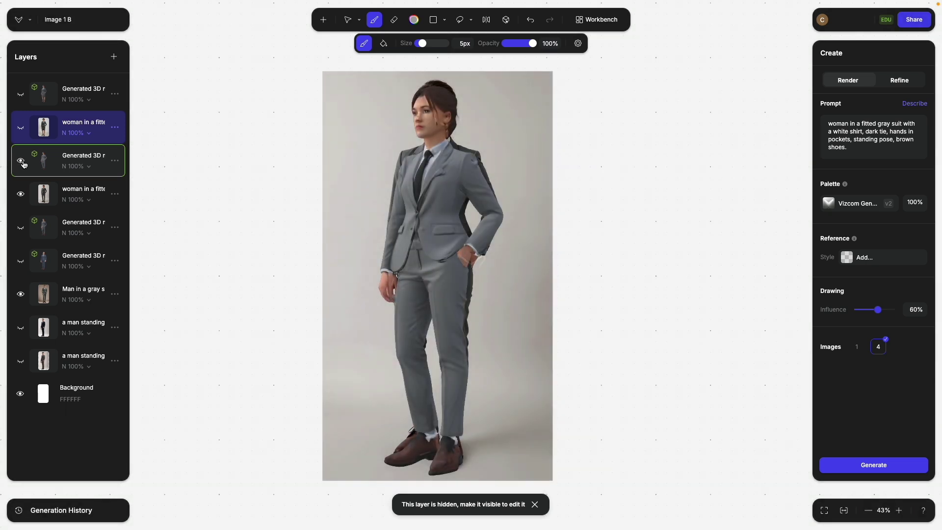
{"action": "left_click", "coordinate": [20, 194]}
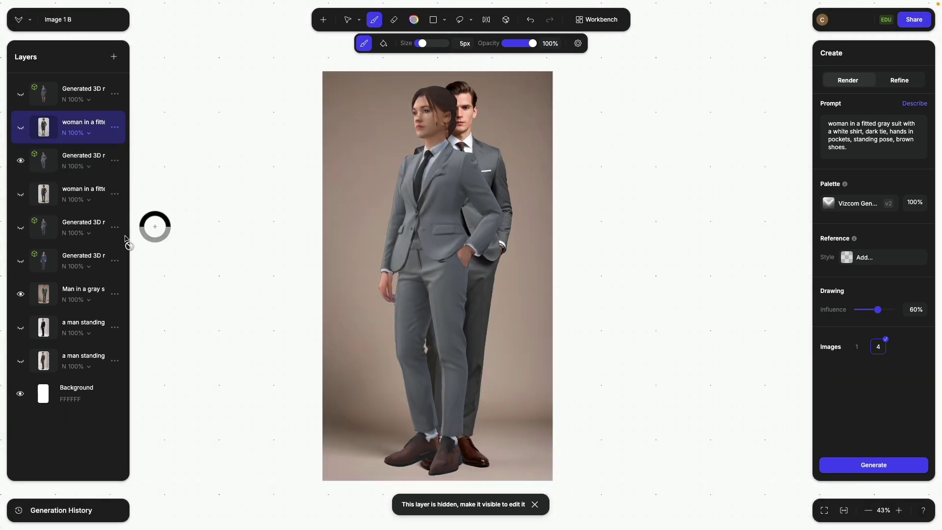
{"action": "left_click", "coordinate": [21, 293]}
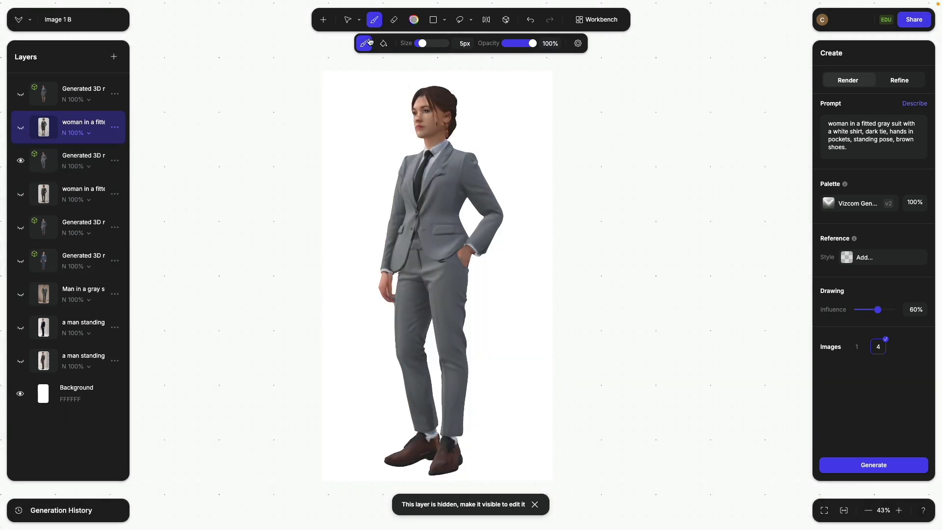
{"action": "left_click", "coordinate": [348, 19]}
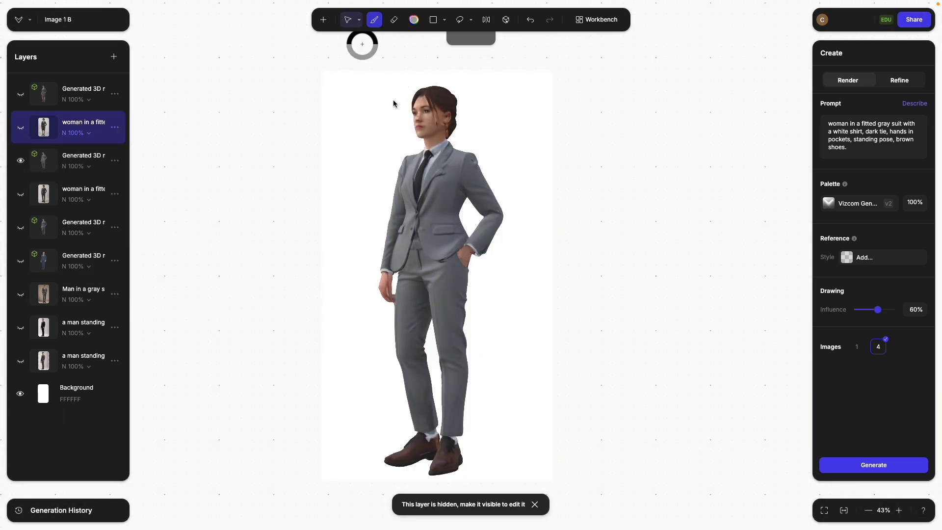
{"action": "left_click", "coordinate": [90, 164]}
{"action": "left_click_drag", "start_coordinate": [493, 276], "coordinate": [432, 345]}
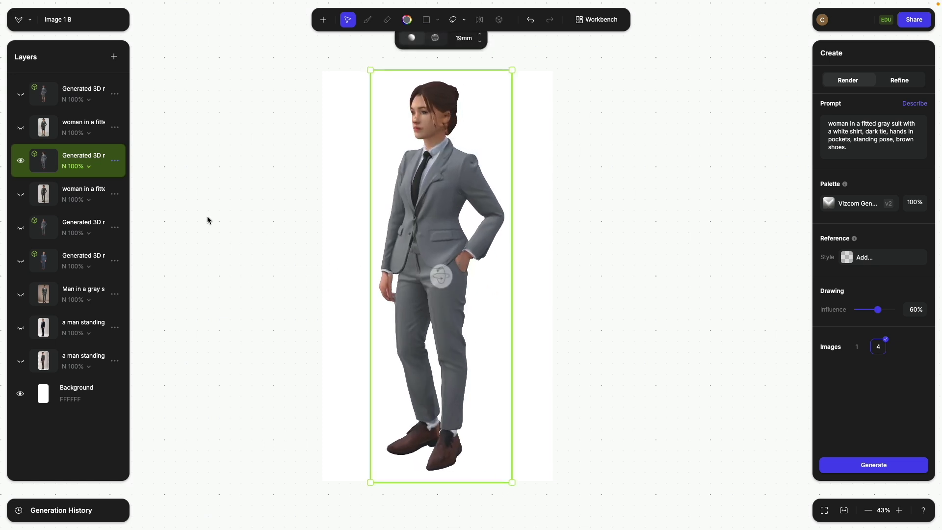
Display the skirt-suit render and copy its layer name into the prompt: "woman in a fitted gray suit with a white shirt, dark tie, gray short skirt, black high heels"
{"action": "left_click", "coordinate": [21, 162]}
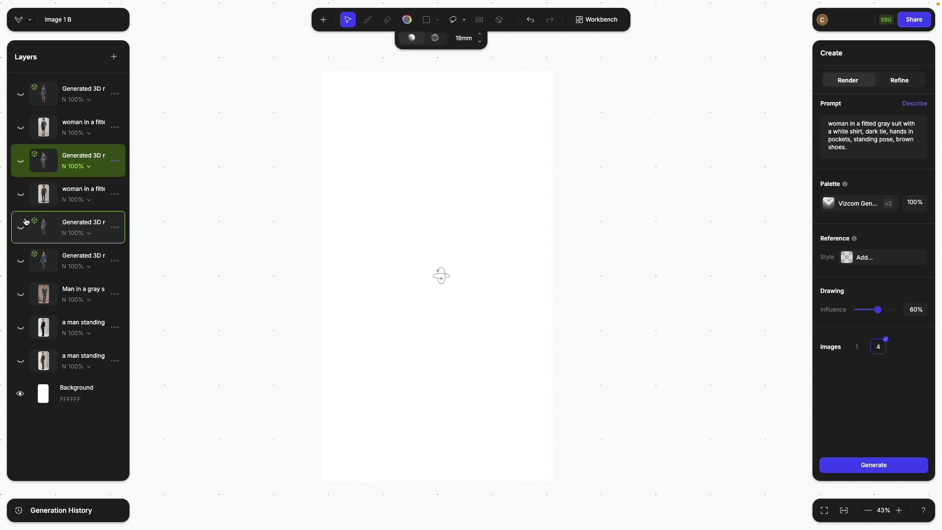
{"action": "left_click", "coordinate": [21, 195]}
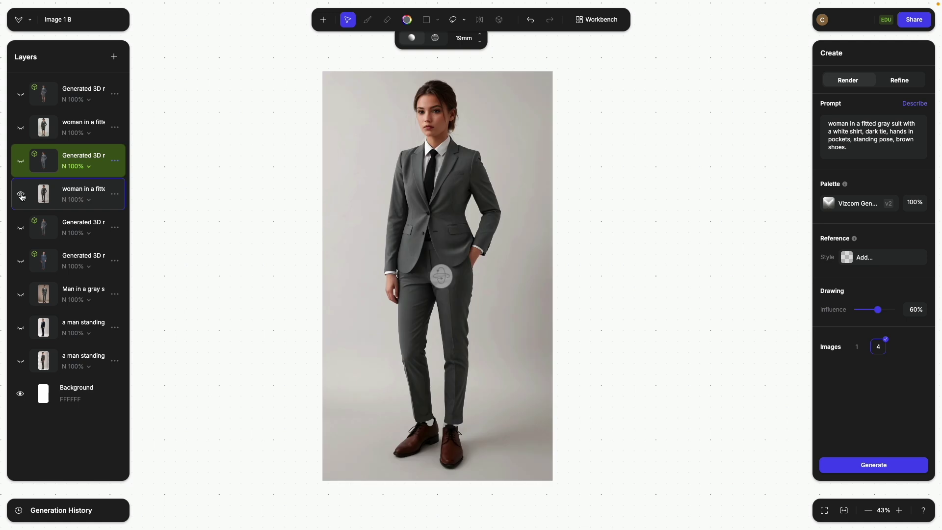
{"action": "left_click", "coordinate": [21, 129]}
{"action": "double_click", "coordinate": [78, 123]}
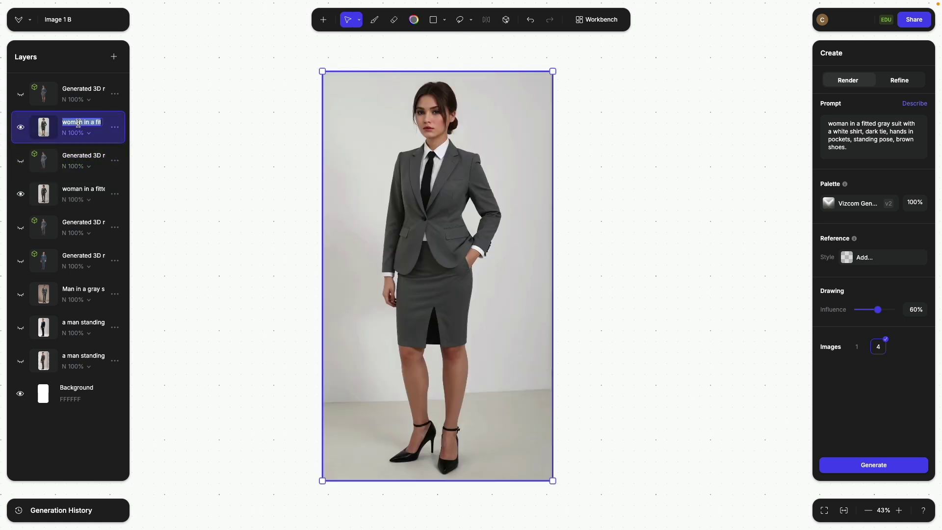
{"action": "left_click_drag", "start_coordinate": [854, 148], "coordinate": [803, 116]}
{"action": "key", "text": "ctrl+v"}
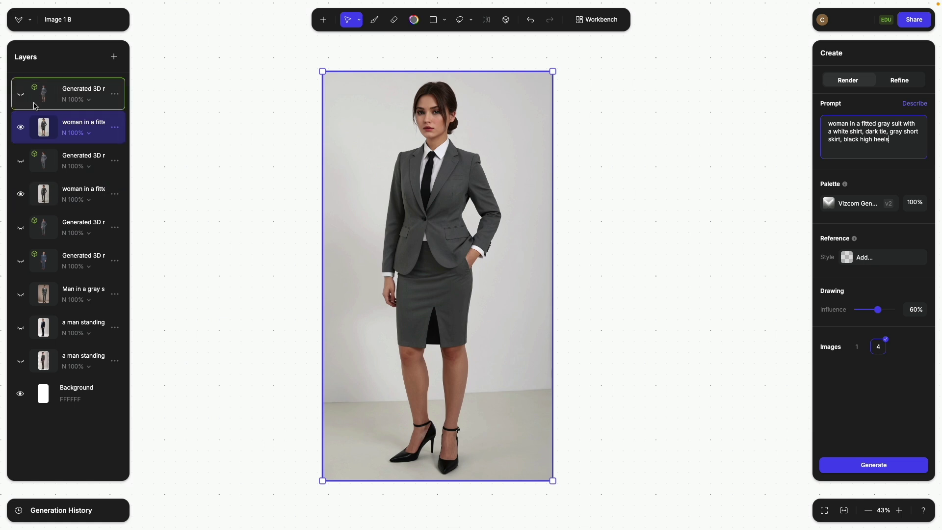
Display only the skirt-suit woman's 3D model, hiding both woman renders, and select the model for orbiting
{"action": "left_click", "coordinate": [20, 94]}
{"action": "left_click", "coordinate": [21, 128]}
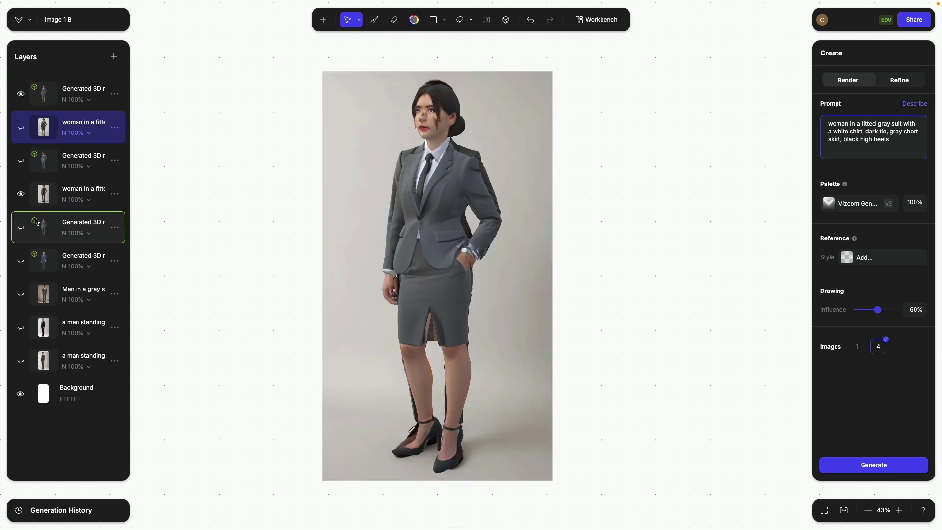
{"action": "left_click", "coordinate": [20, 195]}
{"action": "left_click", "coordinate": [453, 253]}
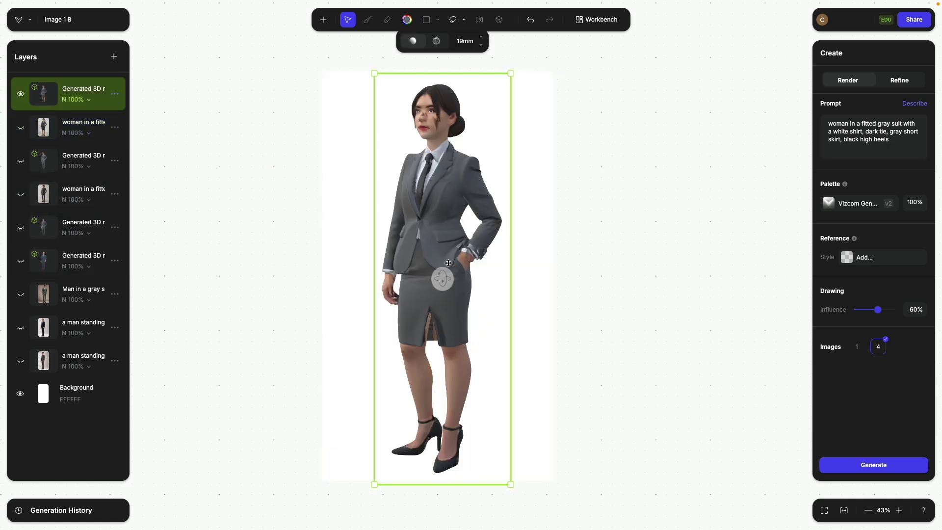
{"action": "mouse_move", "coordinate": [449, 280]}
{"action": "left_mouse_down"}
{"action": "mouse_move", "coordinate": [246, 280]}
{"action": "mouse_move", "coordinate": [452, 274]}
{"action": "left_mouse_up"}
Examine the skirt-suit woman's 3D model up close, checking the hand in the pocket, the cuff and the face
{"action": "scroll", "coordinate": [458, 258], "scroll_direction": "up", "scroll_amount": 10}
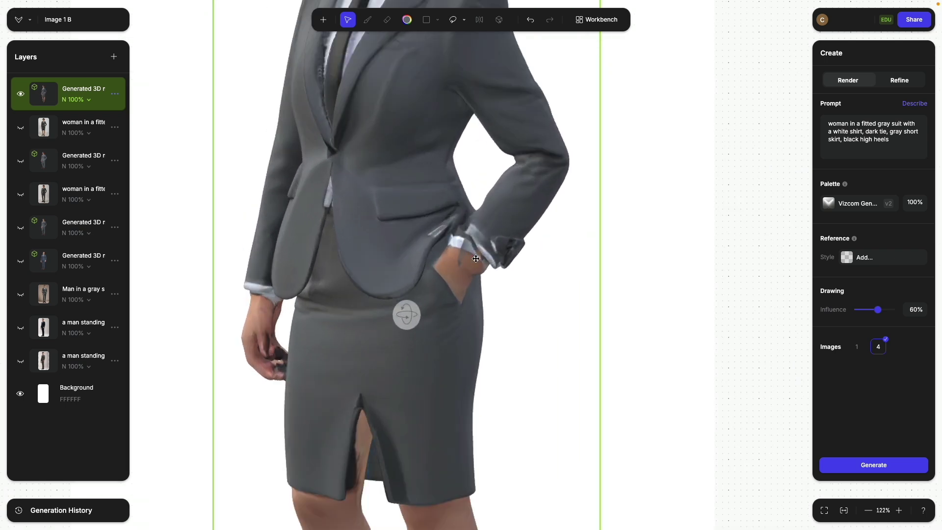
{"action": "scroll", "coordinate": [474, 259], "scroll_direction": "down", "scroll_amount": 8}
{"action": "scroll", "coordinate": [418, 80], "scroll_direction": "up", "scroll_amount": 9}
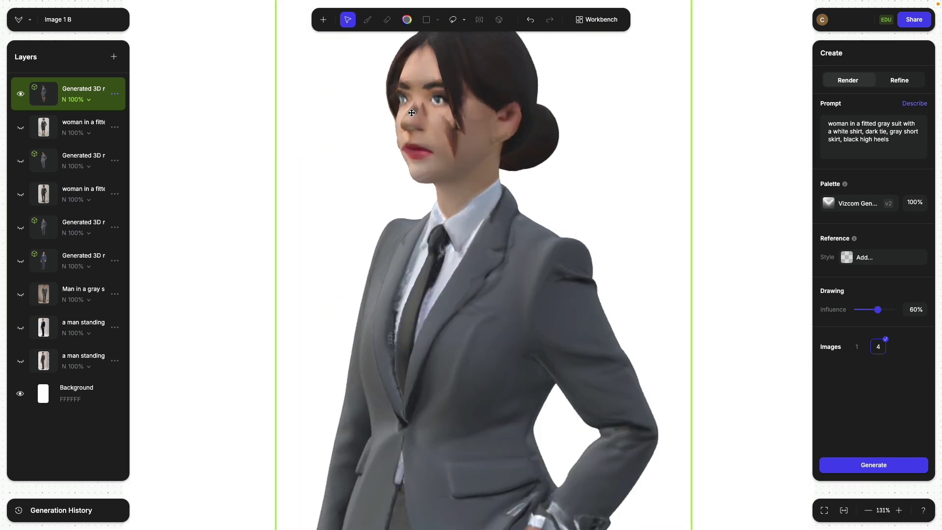
{"action": "scroll", "coordinate": [454, 185], "scroll_direction": "down", "scroll_amount": 5}
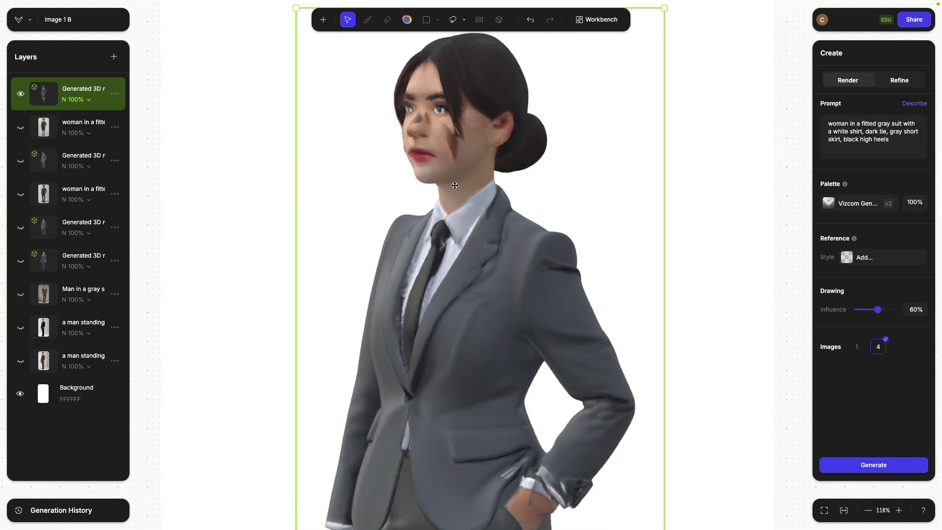
{"action": "mouse_move", "coordinate": [474, 447]}
{"action": "left_mouse_down"}
{"action": "mouse_move", "coordinate": [604, 442]}
{"action": "mouse_move", "coordinate": [490, 448]}
{"action": "left_mouse_up"}
{"action": "scroll", "coordinate": [475, 363], "scroll_direction": "down", "scroll_amount": 5}
{"action": "scroll", "coordinate": [596, 211], "scroll_direction": "down", "scroll_amount": 4}
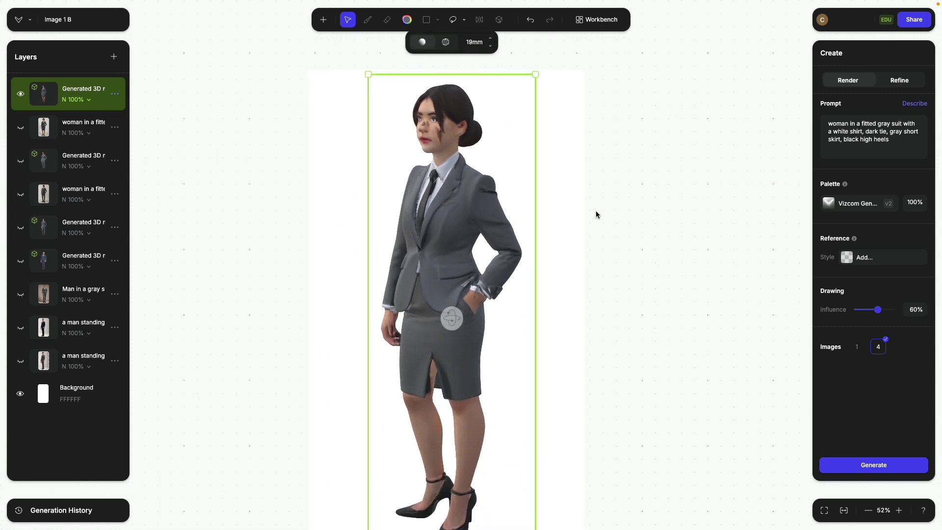
Look over the export options, including all 3D models as a ZIP, and rotate the skirt-suit woman's model to face forward
{"action": "left_click", "coordinate": [914, 19]}
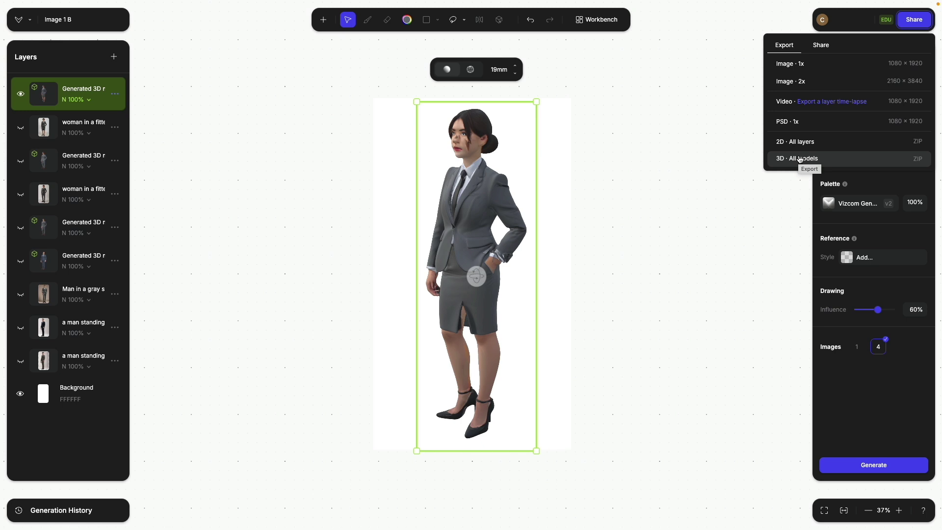
{"action": "left_click", "coordinate": [584, 290]}
{"action": "left_click_drag", "start_coordinate": [584, 290], "coordinate": [234, 288]}
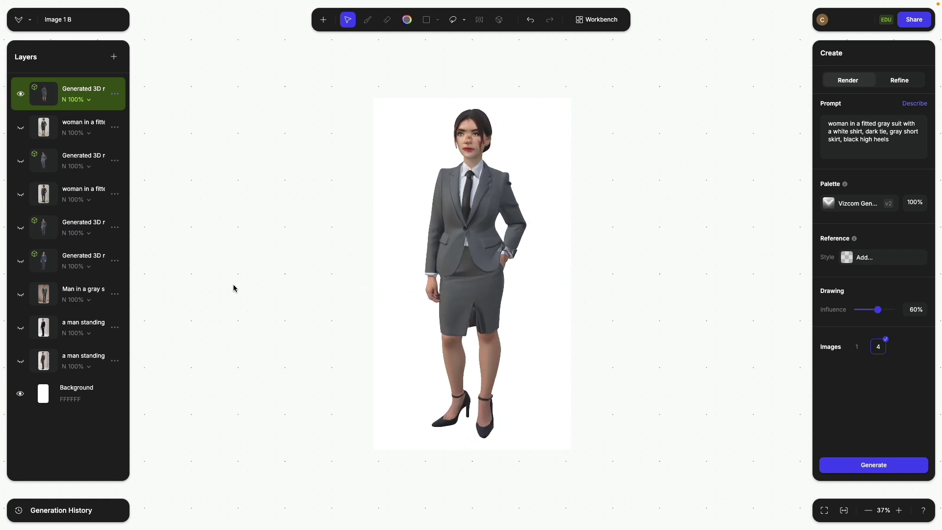
Return to the workbench and select Image 0, Image 1 A and Image 1 B together
{"action": "left_click", "coordinate": [588, 23]}
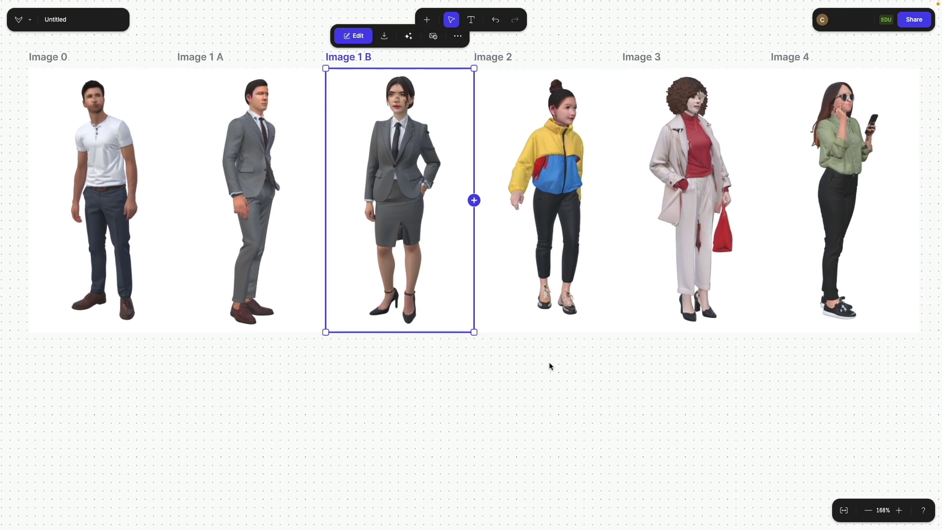
{"action": "left_click", "coordinate": [550, 365]}
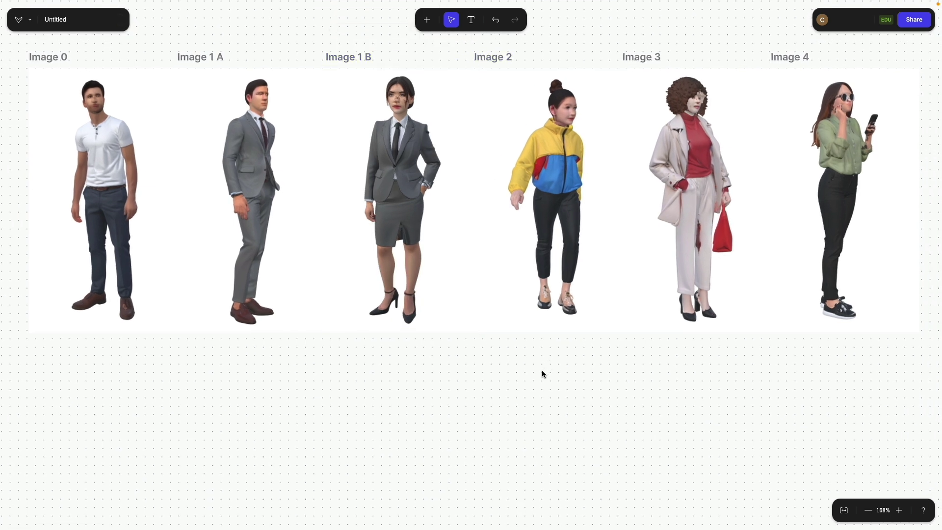
{"action": "left_click_drag", "start_coordinate": [88, 371], "coordinate": [389, 139]}
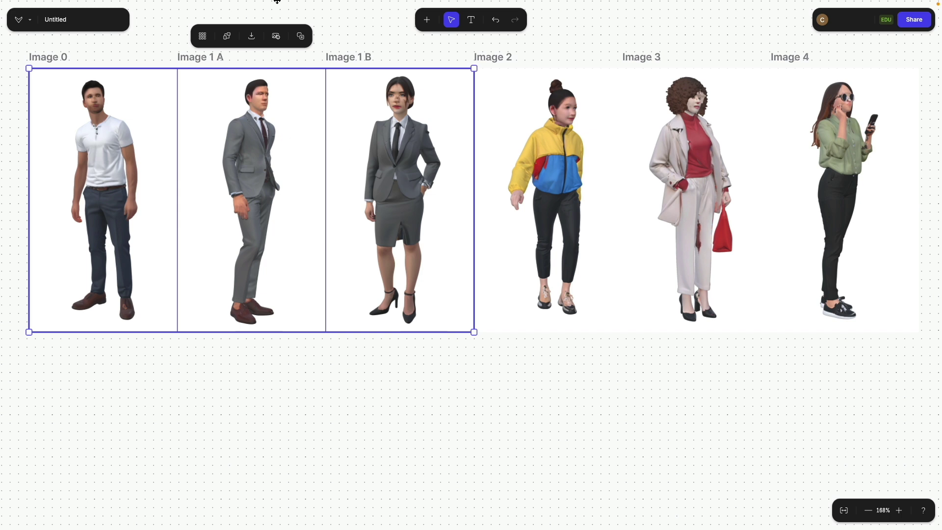
Switch to the Google Images search for "architecture 2d people", check the Large size filter and browse the cutout people results
{"action": "left_click", "coordinate": [204, 22]}
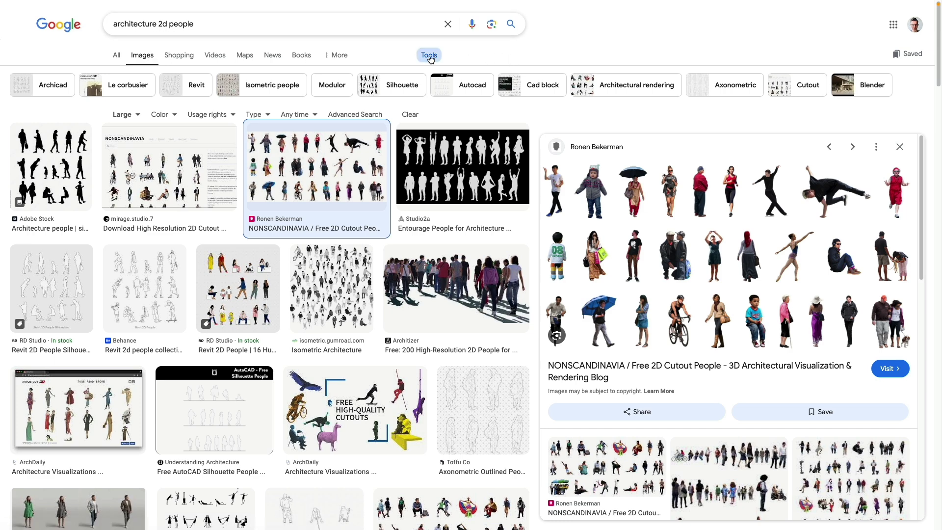
{"action": "left_click", "coordinate": [123, 116]}
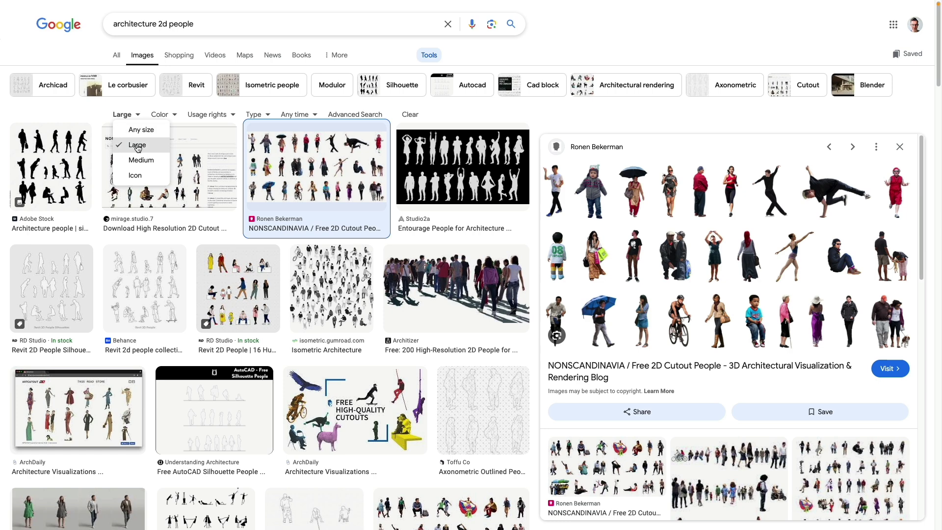
{"action": "left_click", "coordinate": [77, 115]}
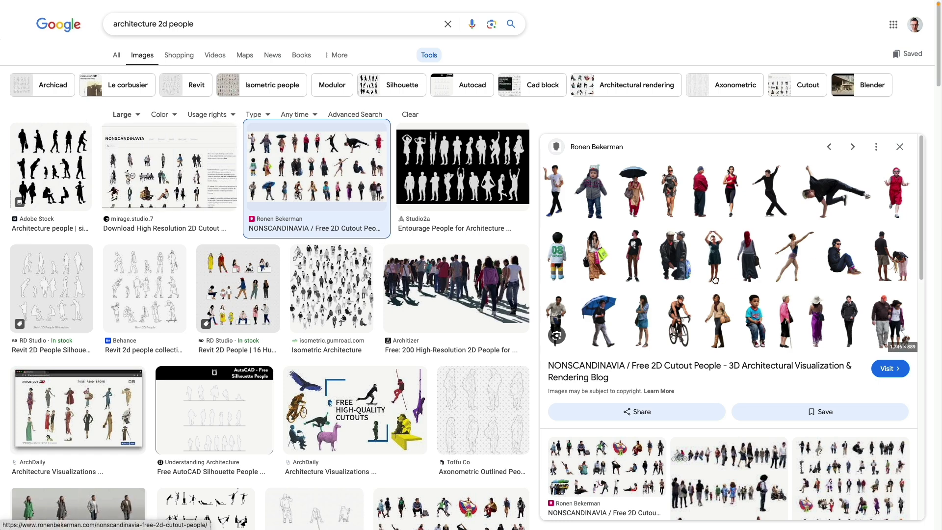
{"action": "scroll", "coordinate": [714, 280], "scroll_direction": "down", "scroll_amount": 7}
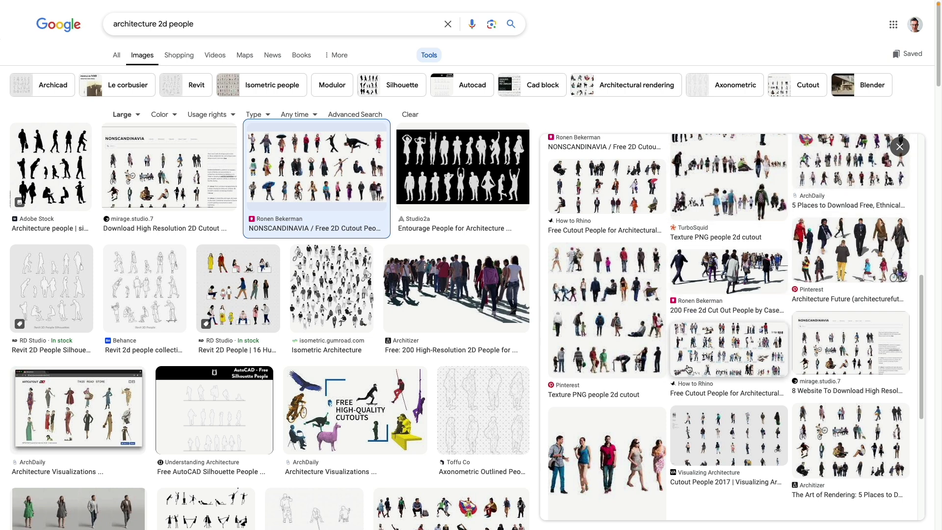
{"action": "scroll", "coordinate": [687, 369], "scroll_direction": "up", "scroll_amount": 7}
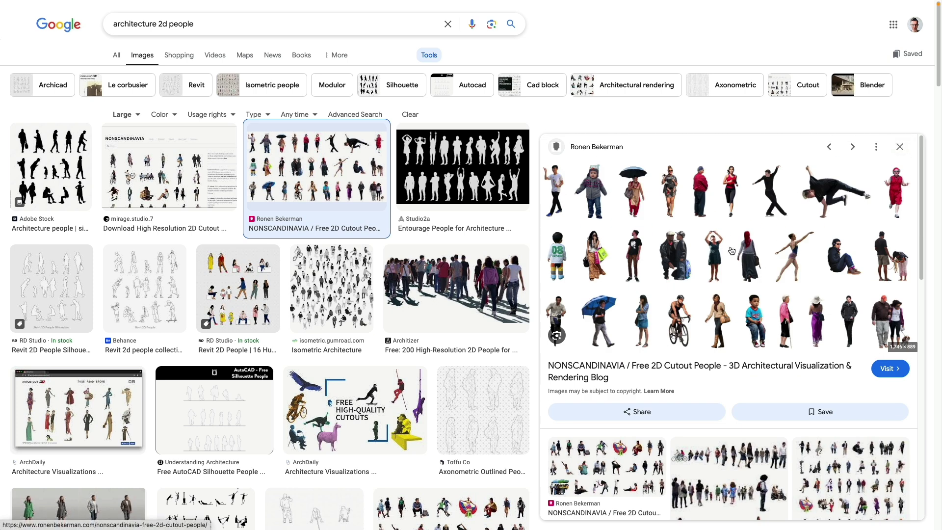
Open the NONSCANDINAVIA cutout people image in its own browser tab and view it at full size
{"action": "right_click", "coordinate": [725, 241]}
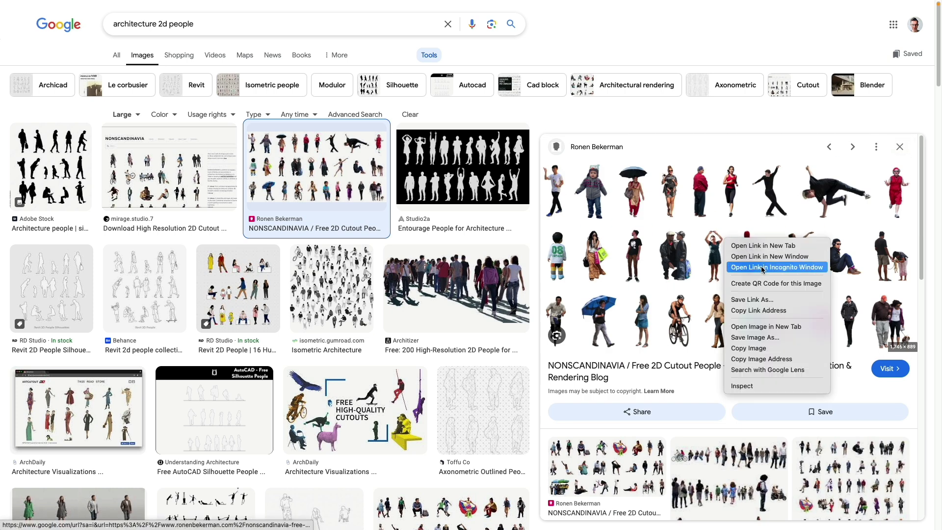
{"action": "left_click", "coordinate": [760, 327]}
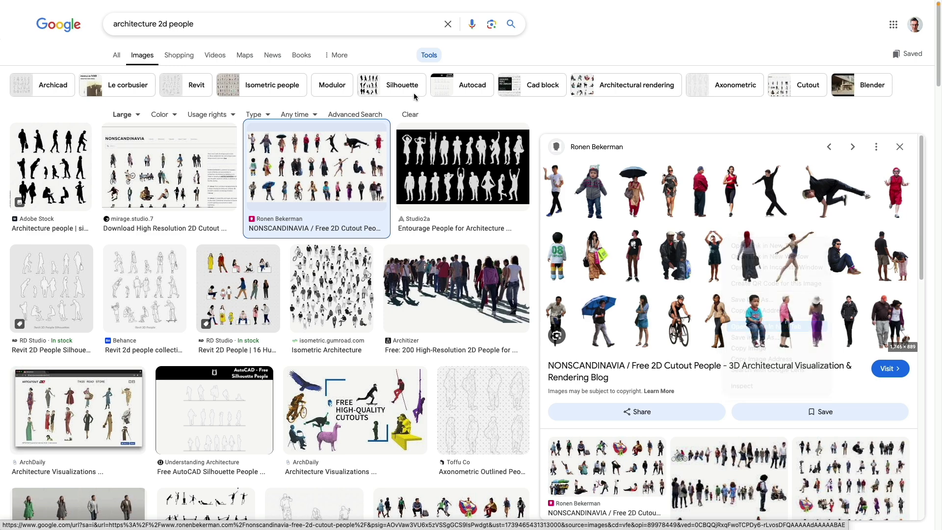
{"action": "left_click", "coordinate": [323, 10]}
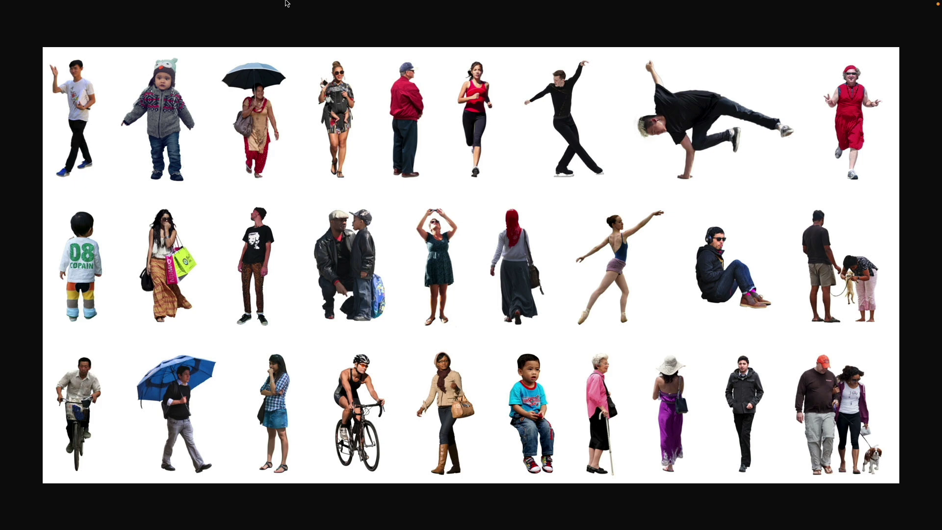
Open Image 2 from the workbench and hide all layers above the screenshot so only the reference cutout shows
{"action": "left_click", "coordinate": [74, 20]}
{"action": "double_click", "coordinate": [587, 317]}
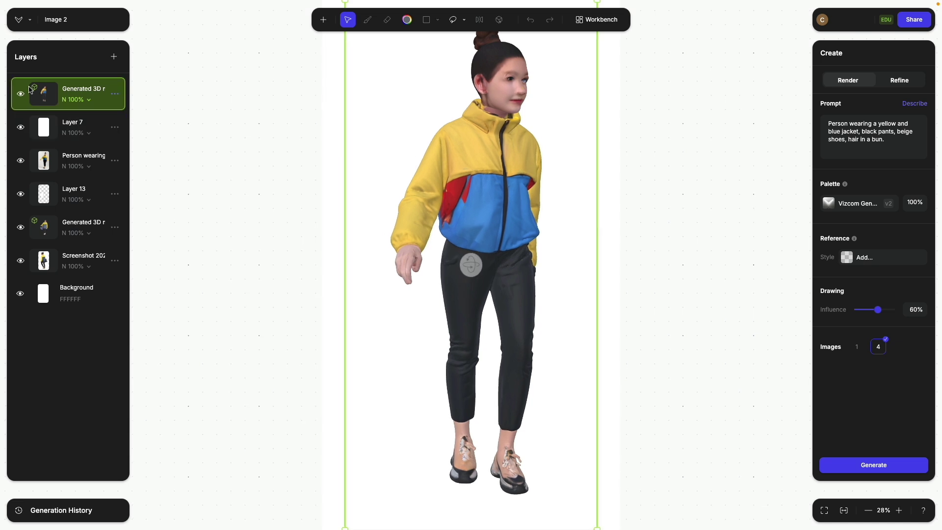
{"action": "left_click", "coordinate": [20, 94]}
{"action": "left_click", "coordinate": [20, 161]}
{"action": "left_click", "coordinate": [21, 128]}
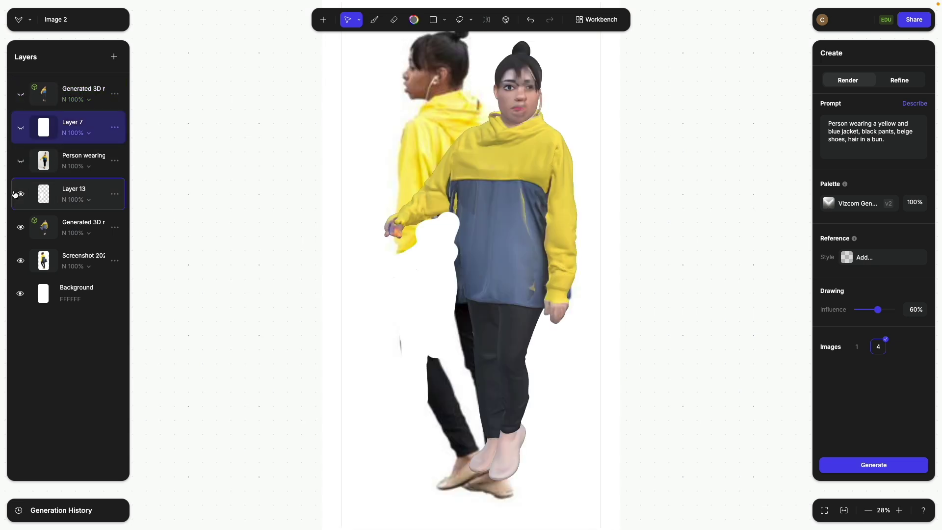
{"action": "left_click", "coordinate": [20, 195]}
{"action": "left_click", "coordinate": [20, 228]}
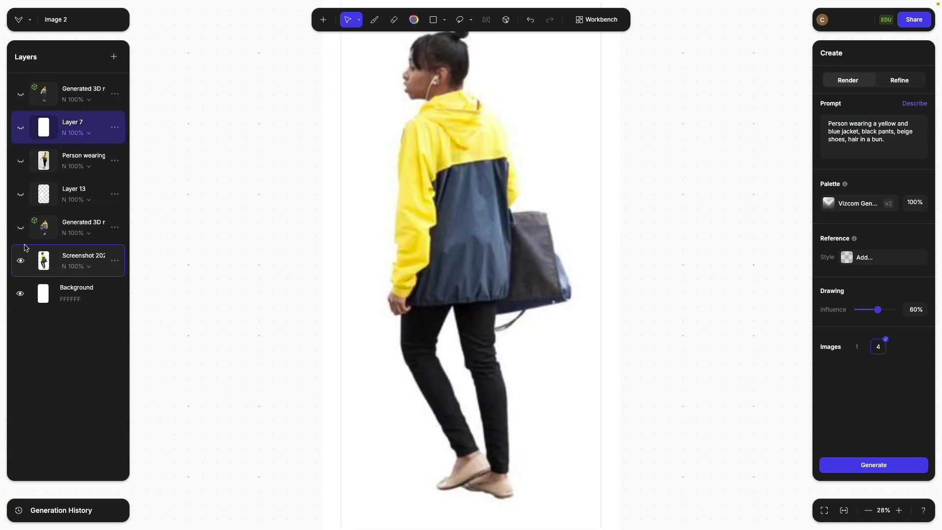
{"action": "scroll", "coordinate": [244, 324], "scroll_direction": "down", "scroll_amount": 3}
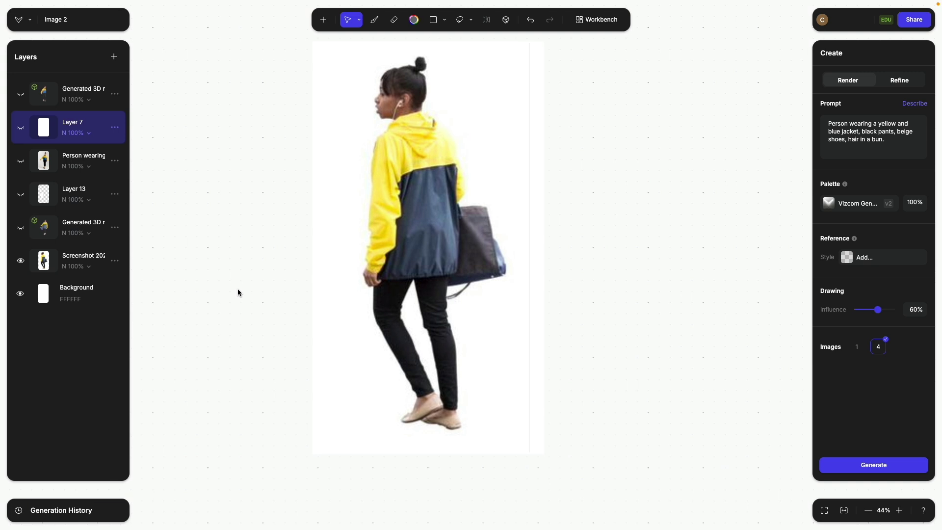
Open the image upload dialog, preview the person screenshots on the Desktop and close it without uploading anything
{"action": "left_click", "coordinate": [323, 19]}
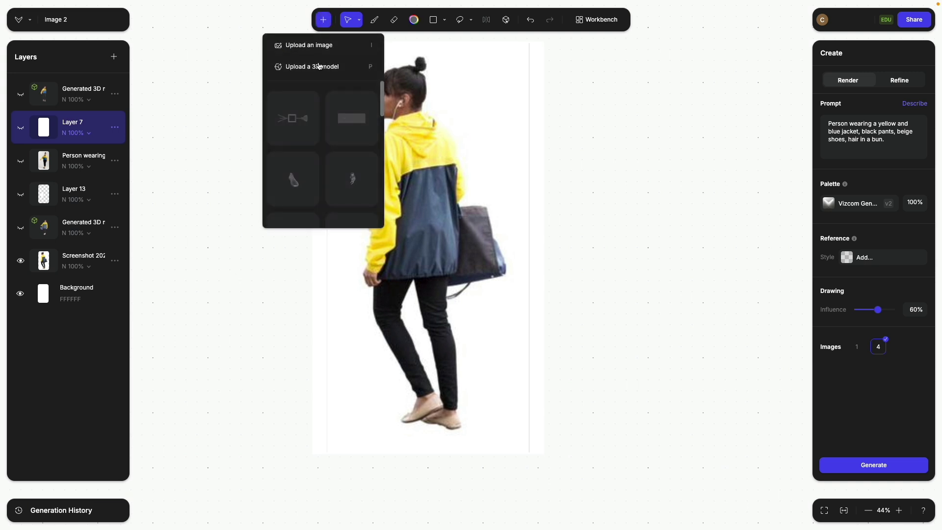
{"action": "left_click", "coordinate": [302, 45]}
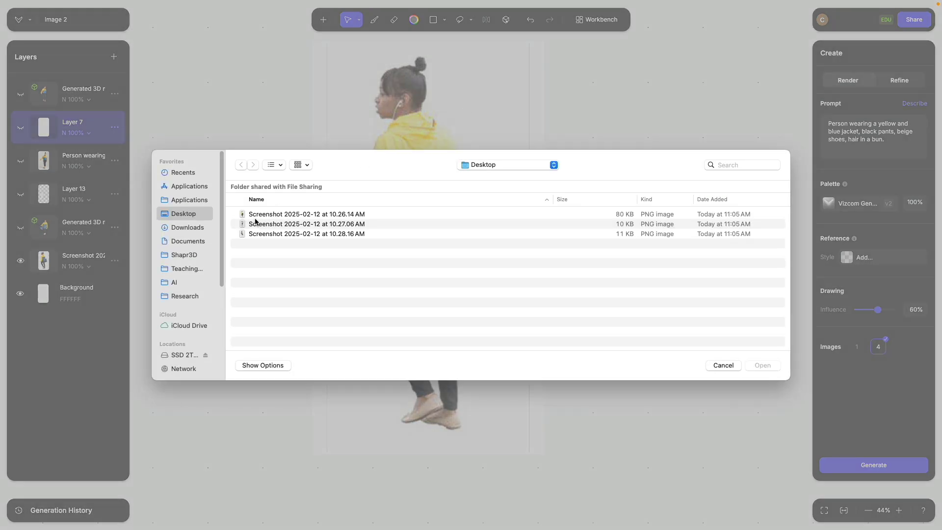
{"action": "left_click", "coordinate": [259, 216]}
{"action": "key", "text": "space"}
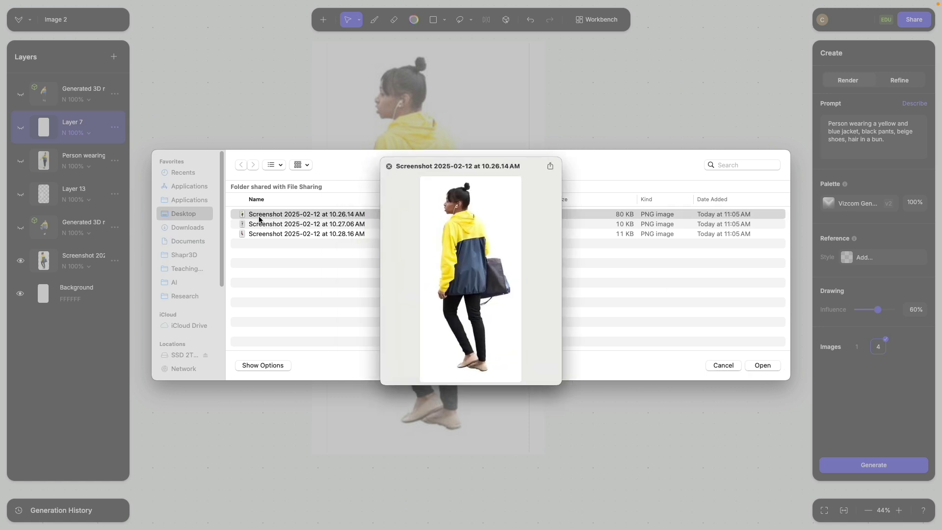
{"action": "left_click", "coordinate": [275, 229]}
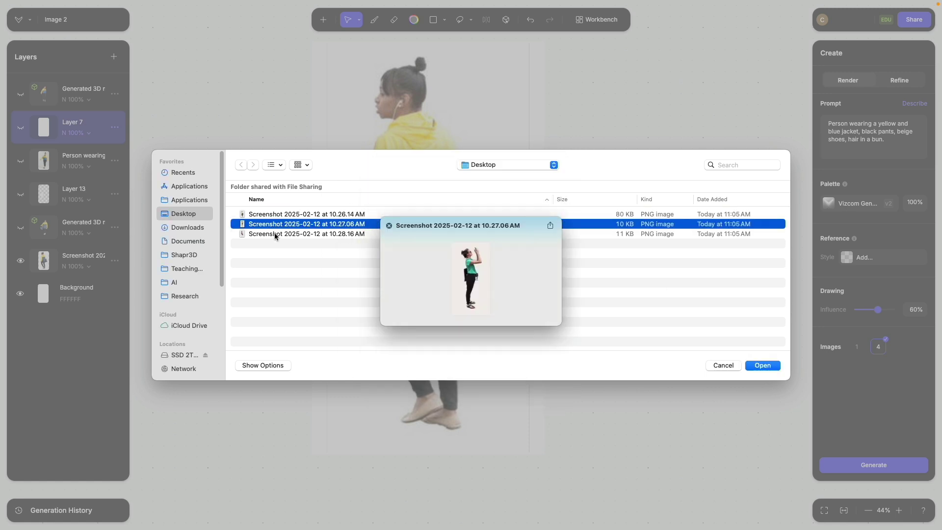
{"action": "left_click", "coordinate": [275, 235]}
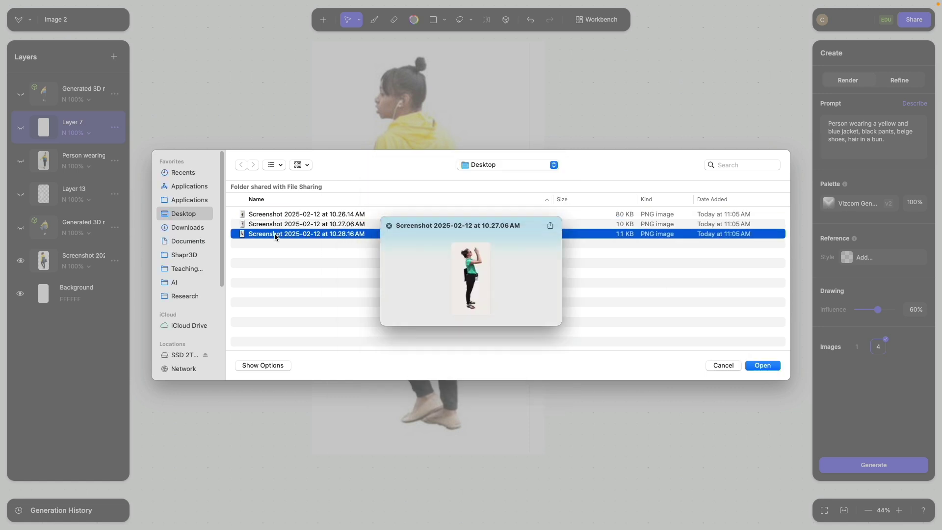
{"action": "left_click", "coordinate": [302, 214]}
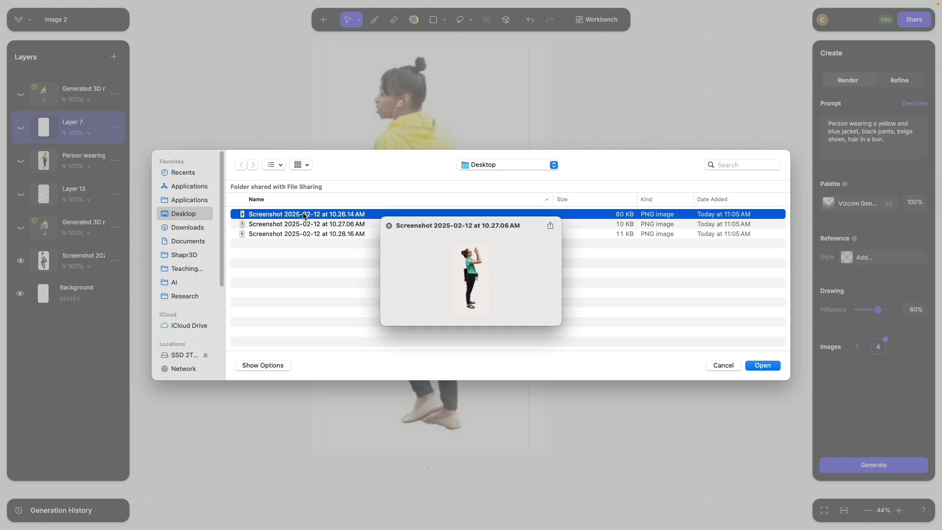
{"action": "left_click", "coordinate": [723, 365]}
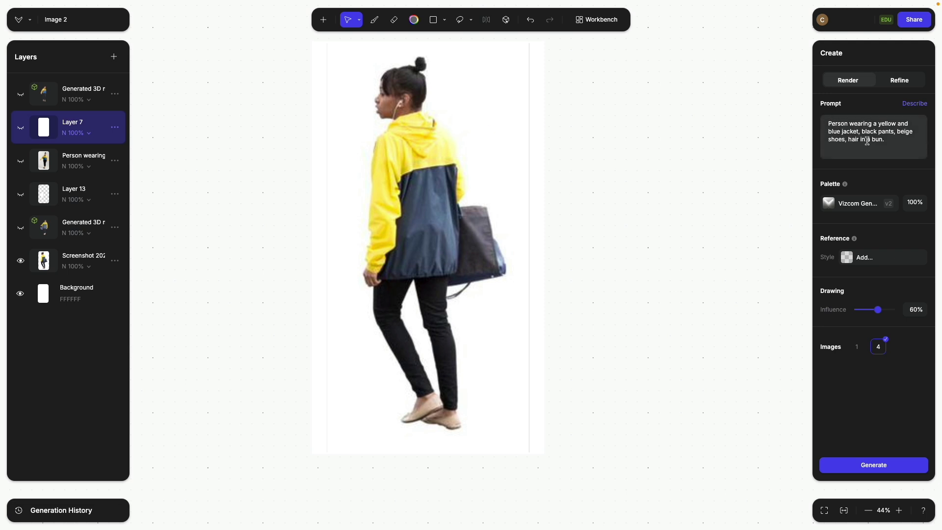
Replace the current prompt with an automatic description of the visible reference cutout
{"action": "left_click", "coordinate": [81, 256]}
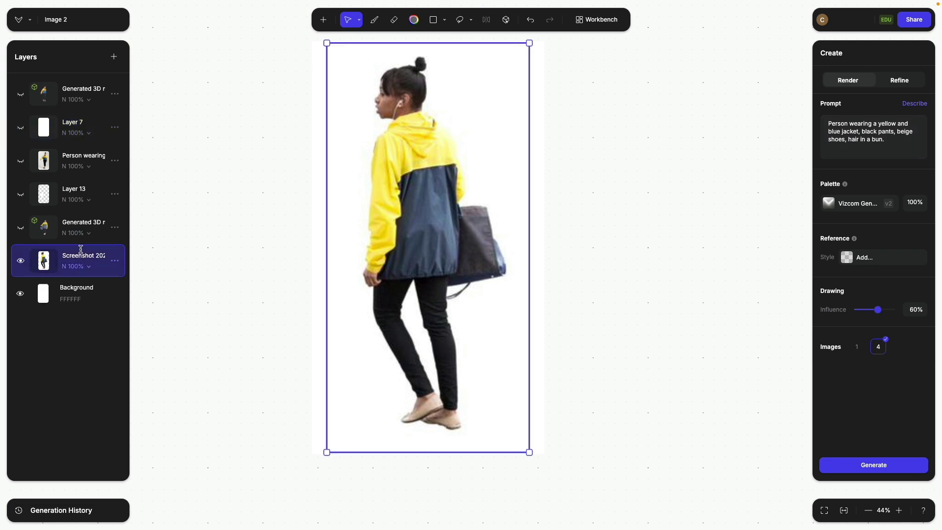
{"action": "double_click", "coordinate": [80, 155]}
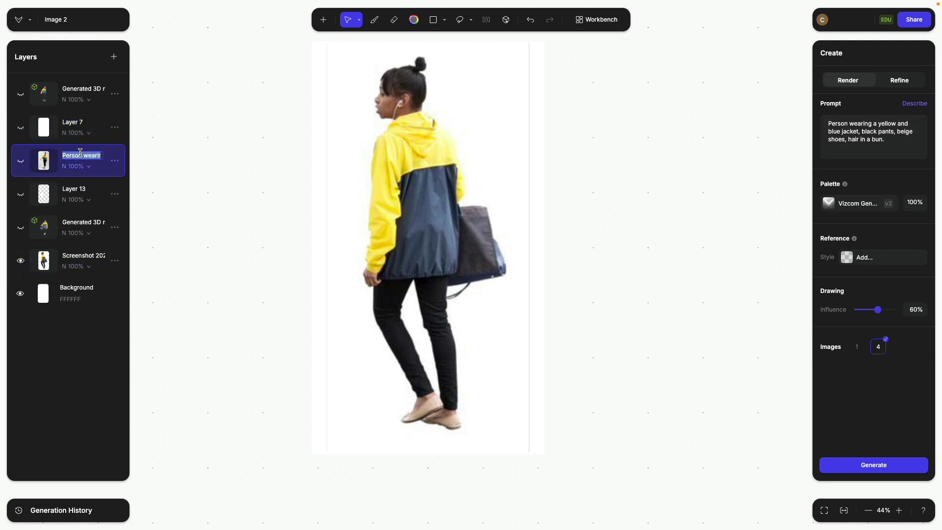
{"action": "left_click", "coordinate": [892, 141]}
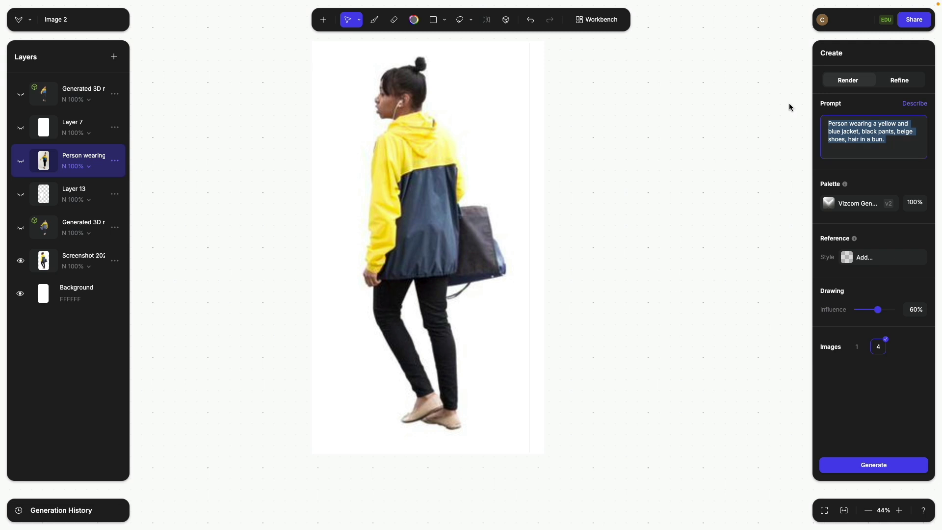
{"action": "left_click", "coordinate": [914, 105]}
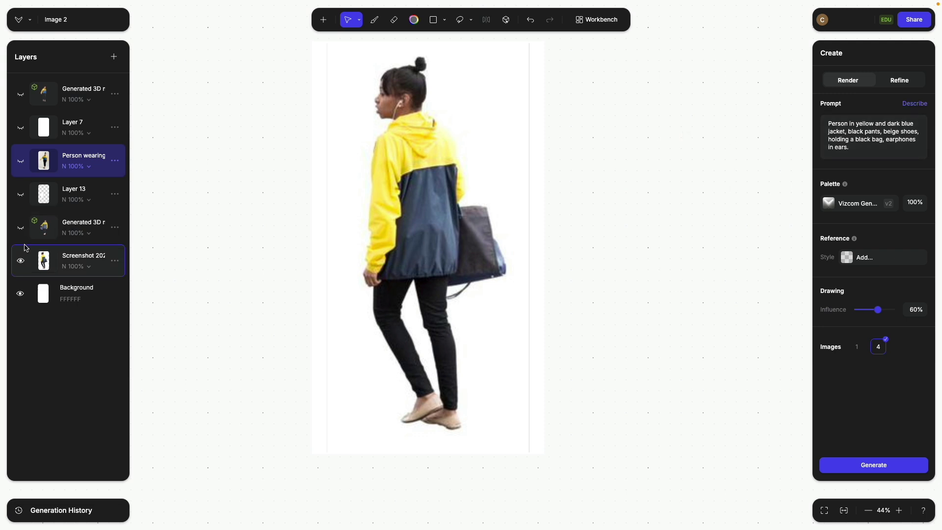
Hide the screenshot layer, show the generated 3D model directly above it and rotate that model
{"action": "left_click", "coordinate": [20, 261]}
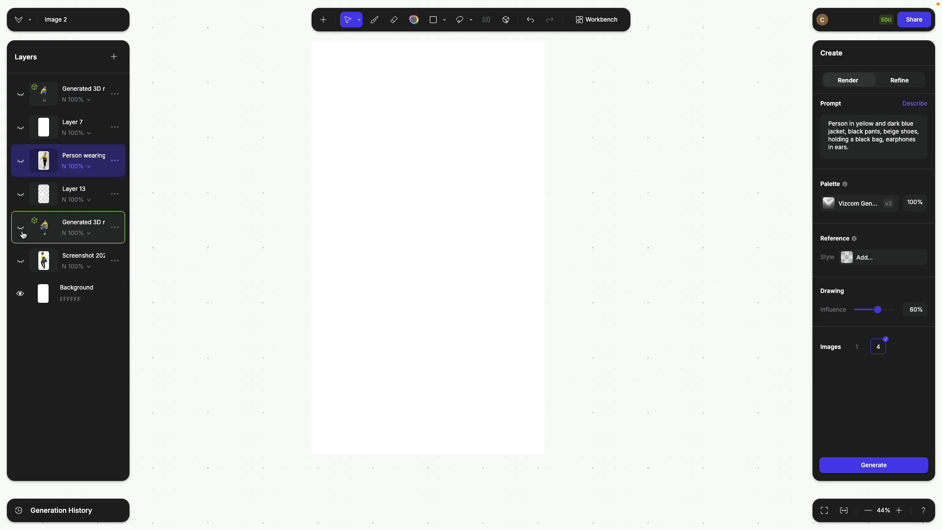
{"action": "left_click", "coordinate": [20, 229]}
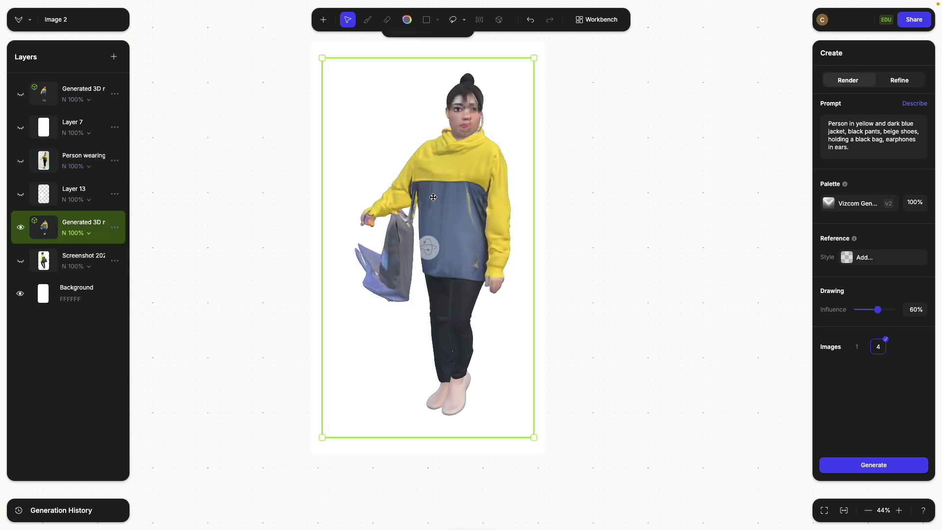
{"action": "mouse_move", "coordinate": [427, 246]}
{"action": "left_mouse_down"}
{"action": "mouse_move", "coordinate": [234, 243]}
{"action": "mouse_move", "coordinate": [642, 245]}
{"action": "mouse_move", "coordinate": [441, 226]}
{"action": "mouse_move", "coordinate": [673, 248]}
{"action": "mouse_move", "coordinate": [658, 268]}
{"action": "mouse_move", "coordinate": [654, 161]}
{"action": "mouse_move", "coordinate": [658, 288]}
{"action": "mouse_move", "coordinate": [566, 184]}
{"action": "mouse_move", "coordinate": [466, 238]}
{"action": "mouse_move", "coordinate": [561, 243]}
{"action": "mouse_move", "coordinate": [472, 238]}
{"action": "mouse_move", "coordinate": [428, 248]}
{"action": "left_mouse_up"}
Show Layer 13 to mask out the model's bag, compare with and without it, and adjust the model's rotation slightly
{"action": "left_click", "coordinate": [21, 197]}
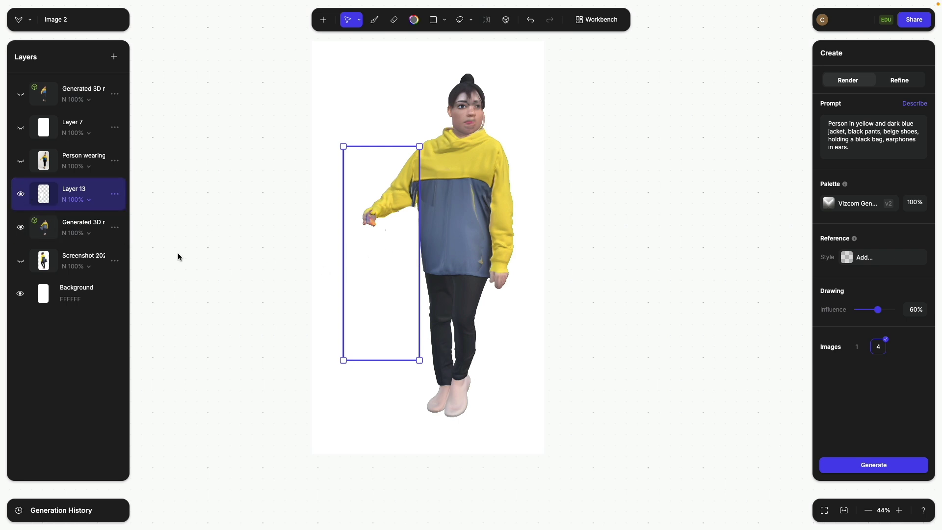
{"action": "left_click", "coordinate": [20, 195]}
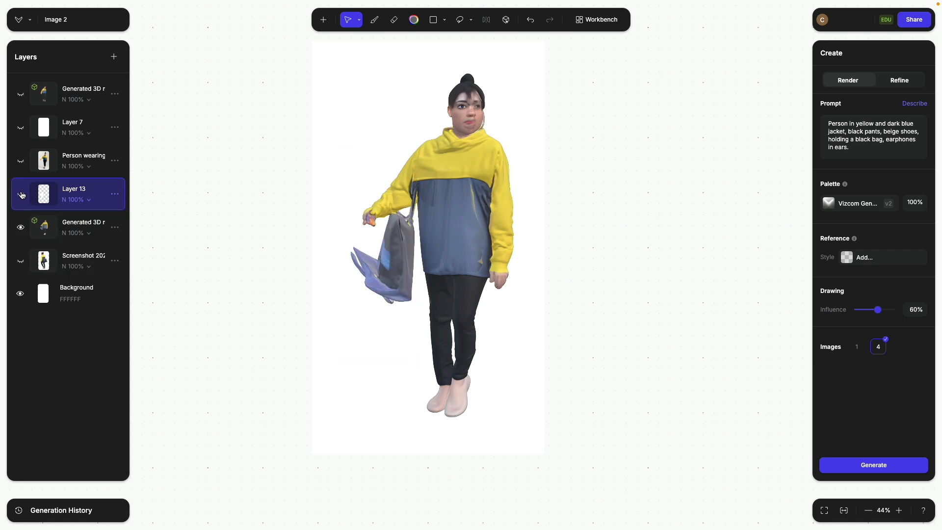
{"action": "left_click", "coordinate": [20, 194]}
{"action": "left_click", "coordinate": [115, 227]}
{"action": "left_click", "coordinate": [434, 249]}
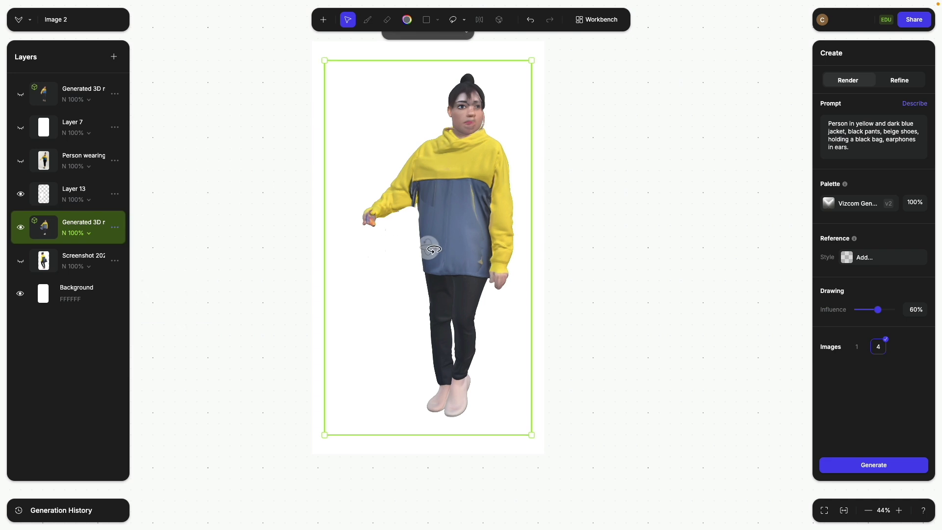
{"action": "left_click_drag", "start_coordinate": [433, 249], "coordinate": [433, 241]}
Compare the "Person wearing" render with the 3D model beneath by toggling the render layer, leaving it visible
{"action": "left_click", "coordinate": [20, 163]}
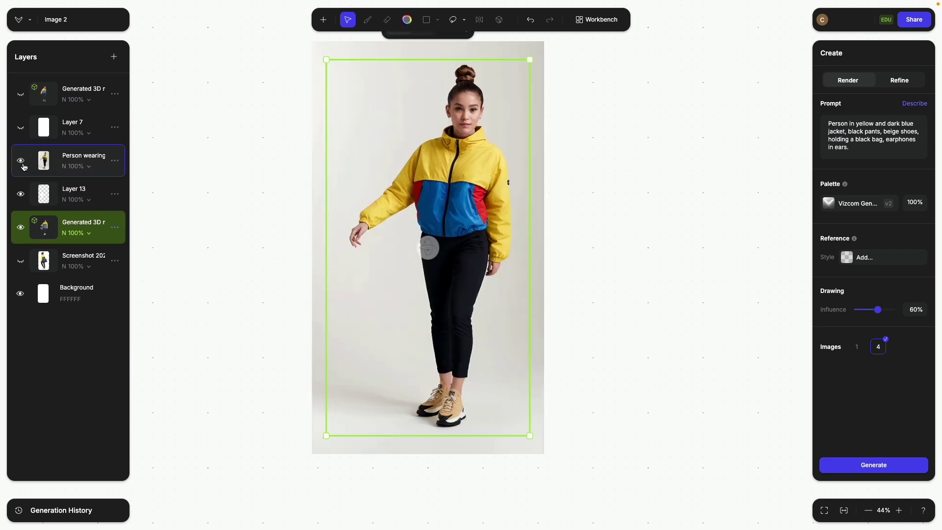
{"action": "double_click", "coordinate": [21, 165]}
{"action": "left_click", "coordinate": [22, 166]}
{"action": "left_click", "coordinate": [22, 166]}
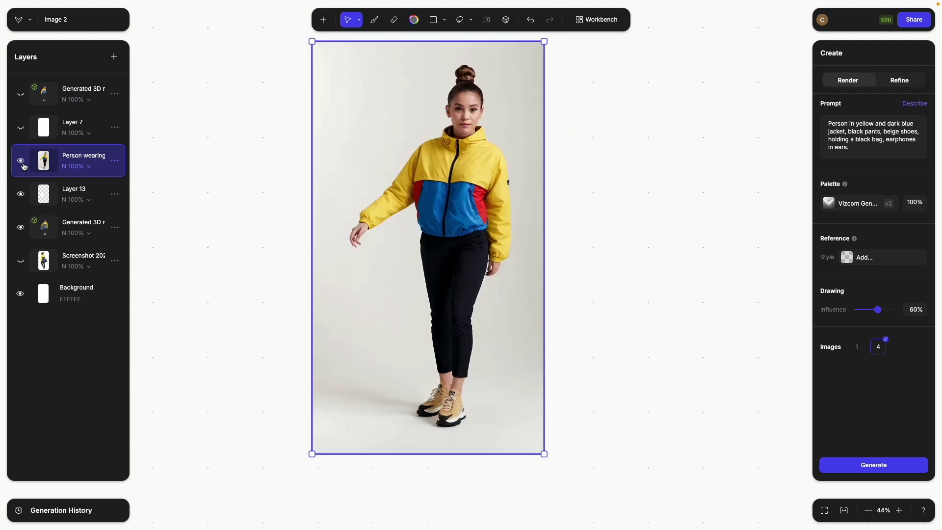
{"action": "left_click", "coordinate": [23, 165]}
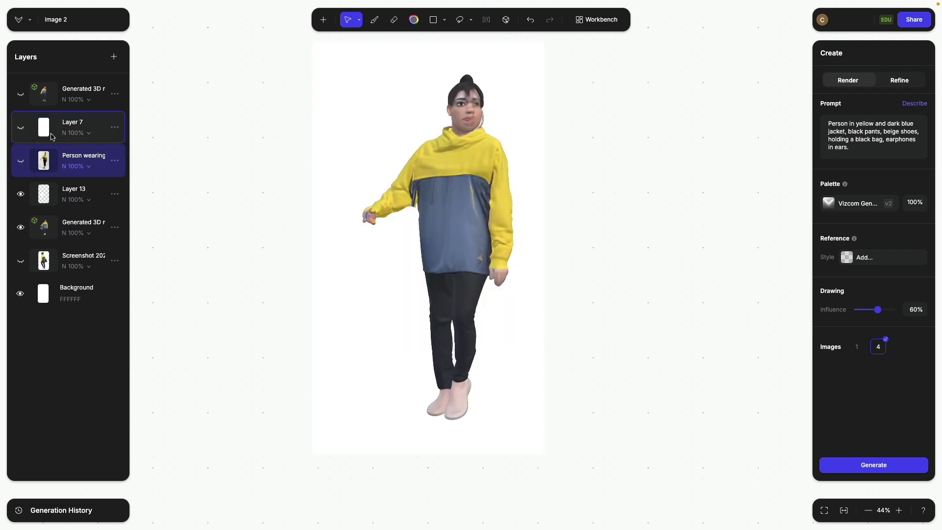
{"action": "left_click", "coordinate": [22, 161]}
{"action": "left_click", "coordinate": [22, 161]}
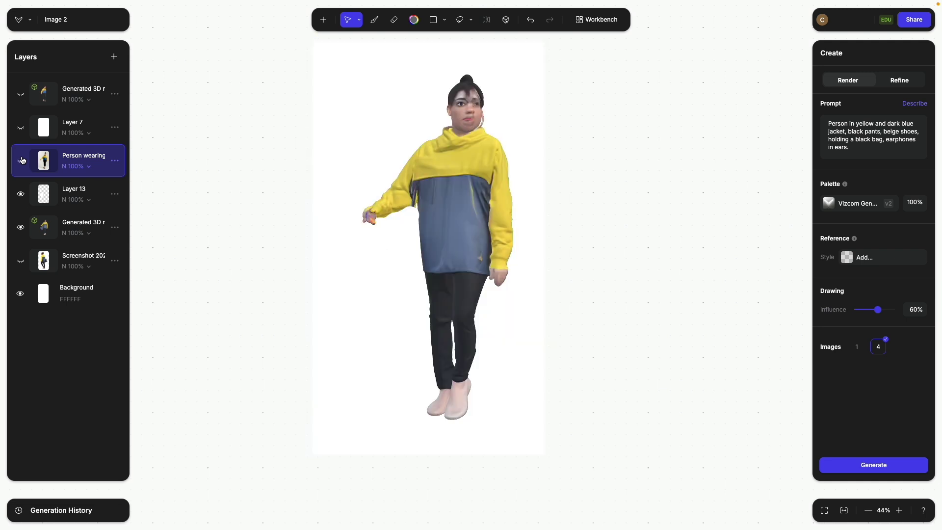
{"action": "left_click", "coordinate": [22, 161]}
{"action": "left_click", "coordinate": [21, 161]}
{"action": "left_click", "coordinate": [22, 161]}
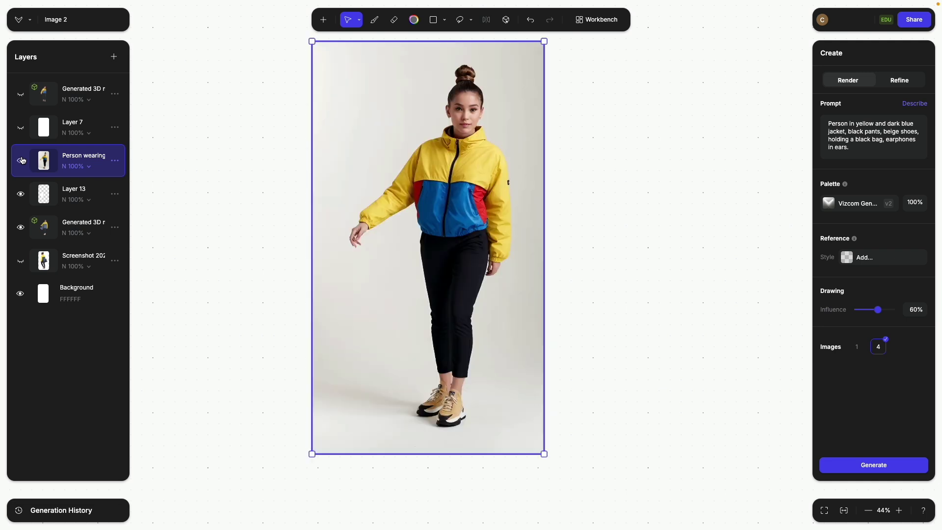
{"action": "left_click", "coordinate": [22, 160]}
{"action": "left_click", "coordinate": [22, 160]}
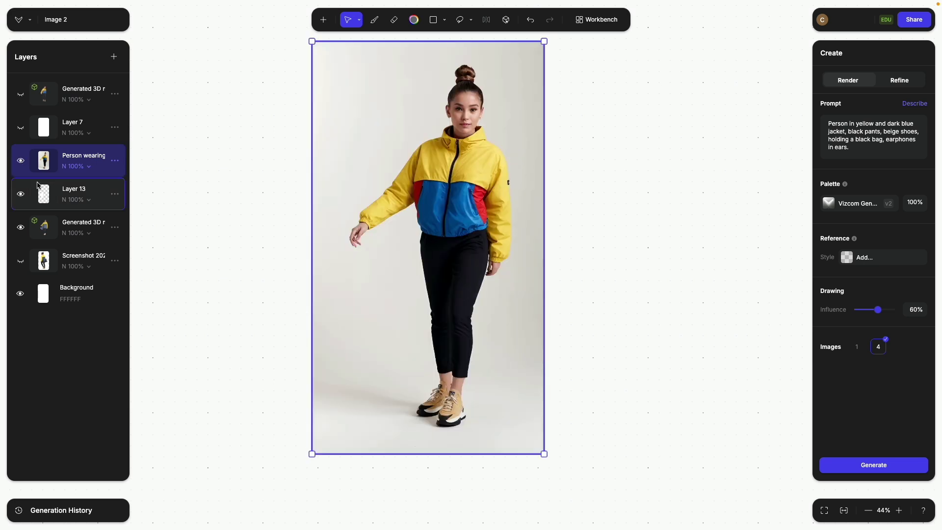
Show Layer 7 and the topmost generated 3D model, and rotate the model to inspect it from the front and side
{"action": "left_click", "coordinate": [22, 128]}
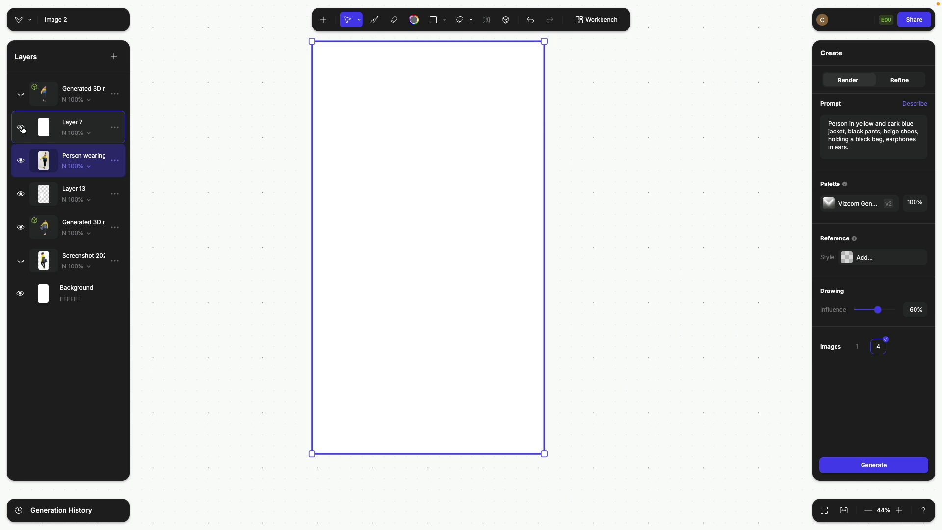
{"action": "left_click", "coordinate": [20, 94]}
{"action": "left_click", "coordinate": [444, 217]}
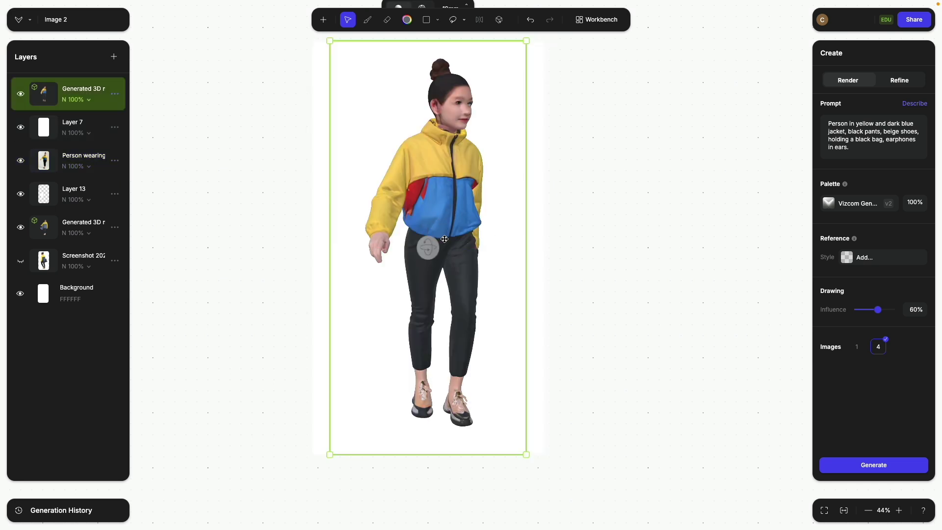
{"action": "left_click_drag", "start_coordinate": [427, 246], "coordinate": [388, 259]}
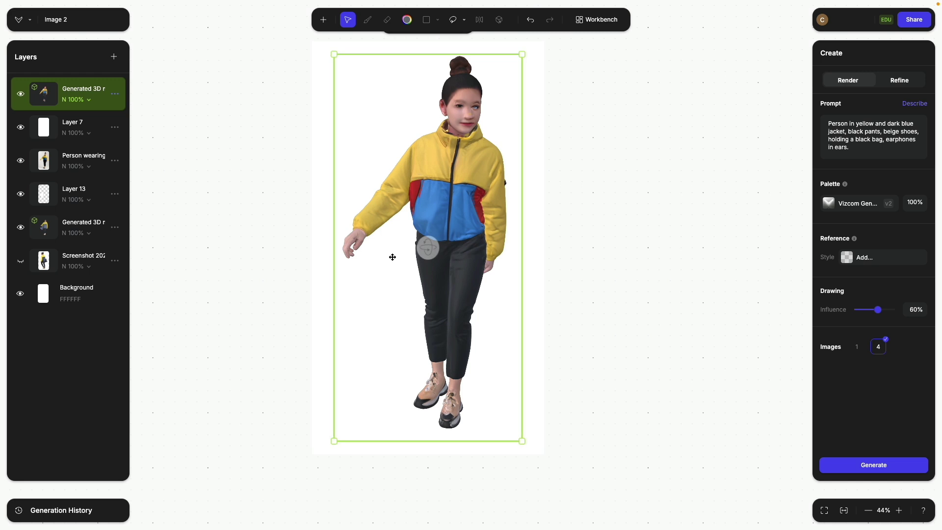
{"action": "left_click_drag", "start_coordinate": [428, 247], "coordinate": [501, 236]}
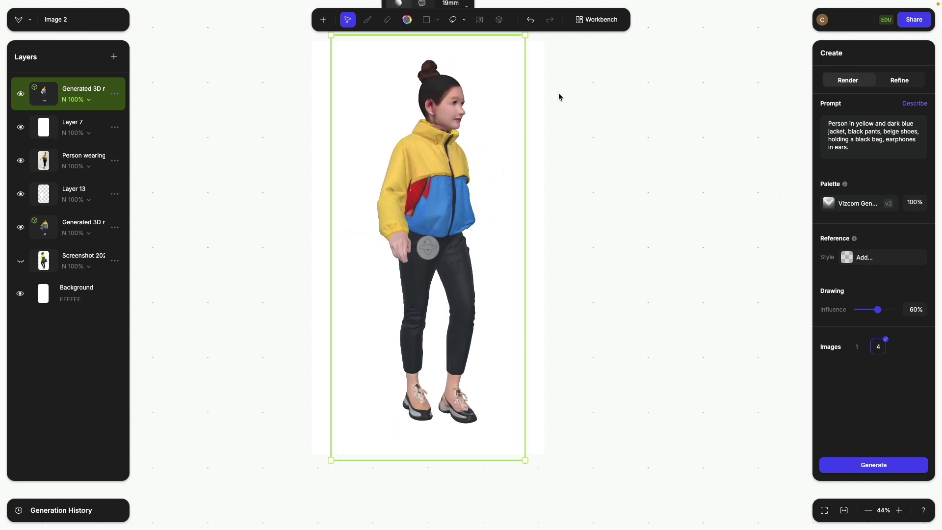
Open Image 3 from the workbench and show its screenshot layer to view the blurry cutout of the curly-haired woman
{"action": "left_click", "coordinate": [596, 19]}
{"action": "left_click", "coordinate": [714, 170]}
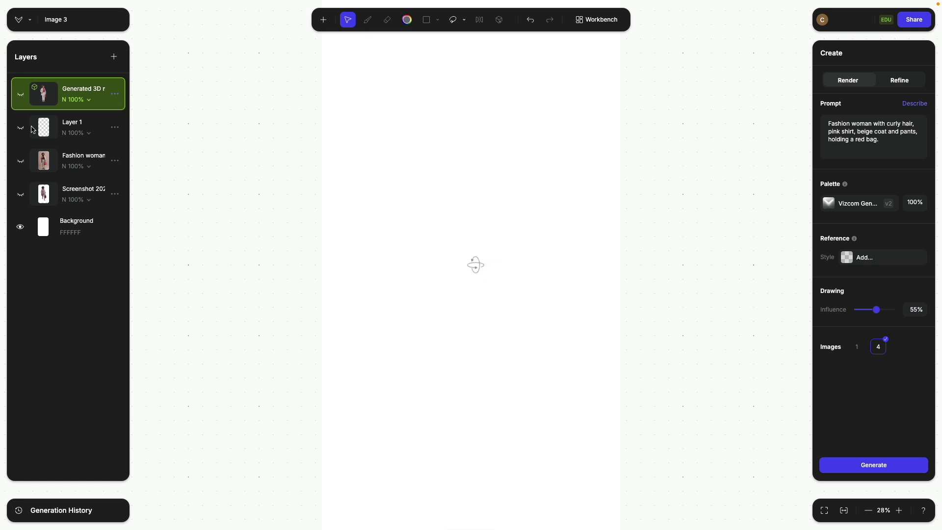
{"action": "left_click", "coordinate": [21, 196]}
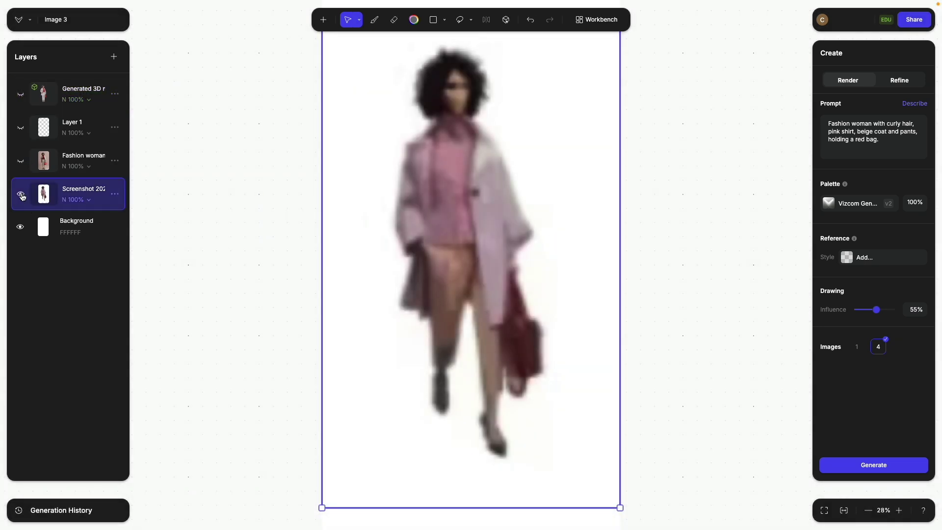
{"action": "scroll", "coordinate": [220, 191], "scroll_direction": "down", "scroll_amount": 3}
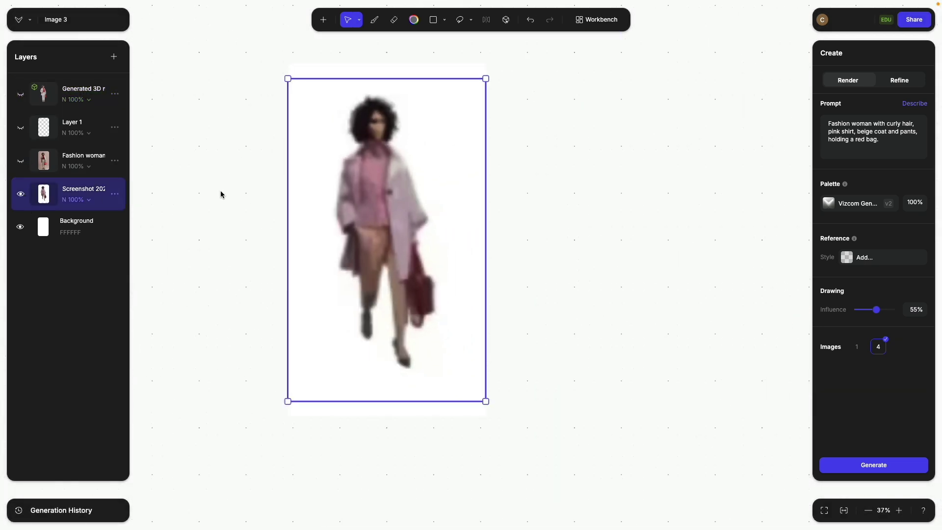
{"action": "left_click_drag", "start_coordinate": [212, 187], "coordinate": [246, 208]}
{"action": "scroll", "coordinate": [246, 208], "scroll_direction": "up", "scroll_amount": 1}
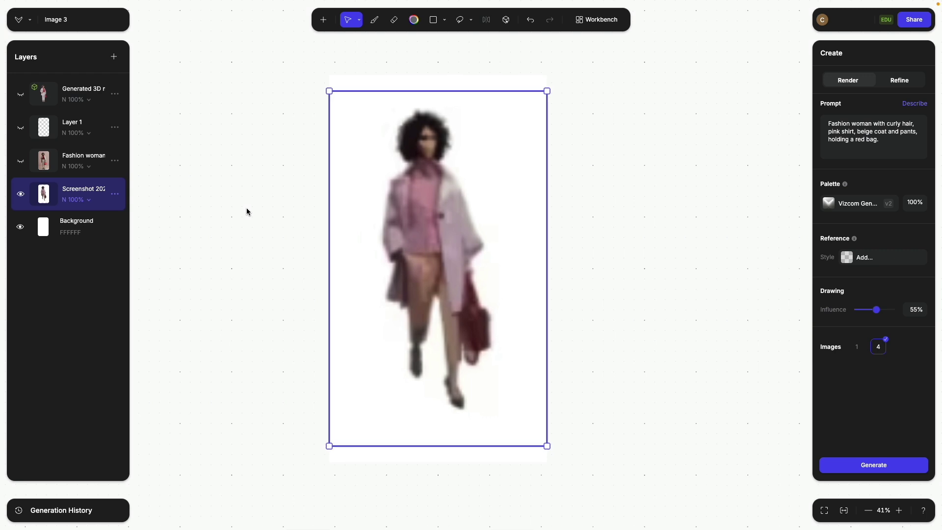
{"action": "scroll", "coordinate": [247, 207], "scroll_direction": "up", "scroll_amount": 3}
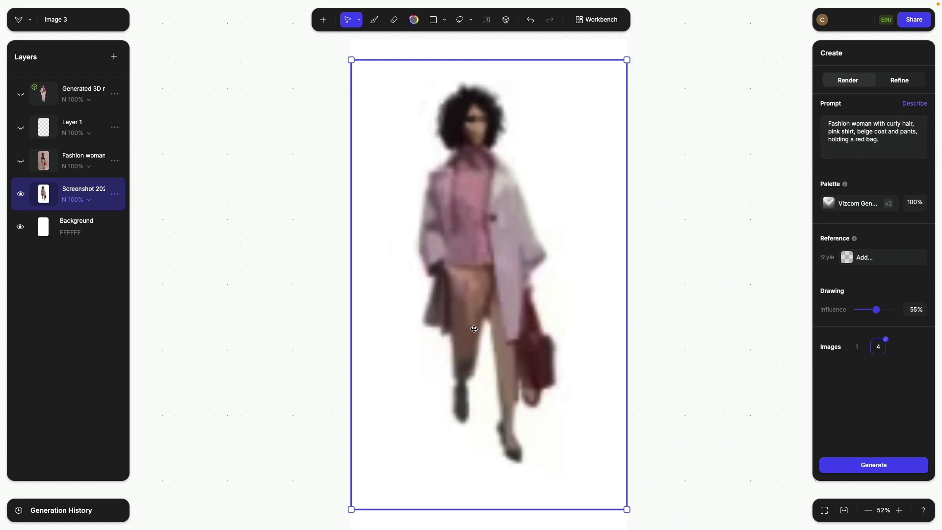
Compare the "Fashion woman" render with the blurry cutout beneath by toggling the render layer, leaving it hidden
{"action": "left_click", "coordinate": [18, 163]}
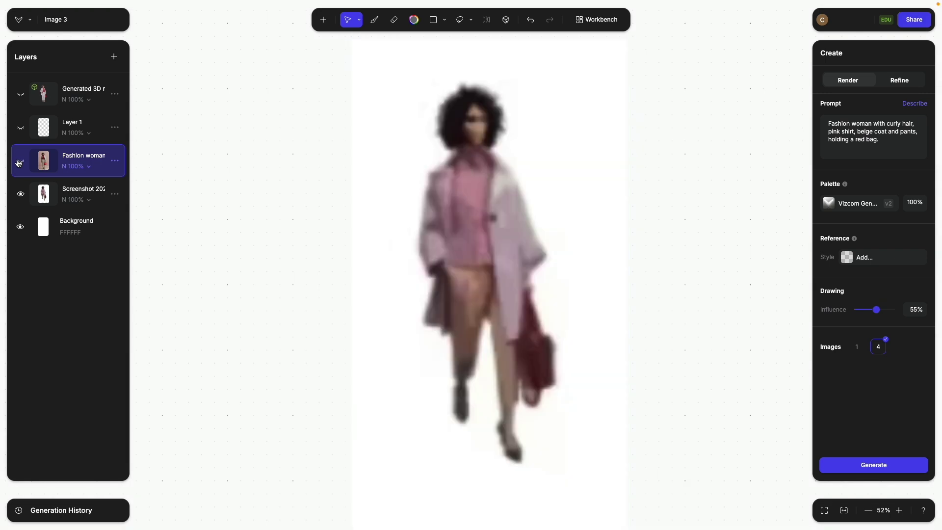
{"action": "left_click", "coordinate": [18, 163]}
{"action": "left_click", "coordinate": [18, 163]}
{"action": "left_click", "coordinate": [18, 163]}
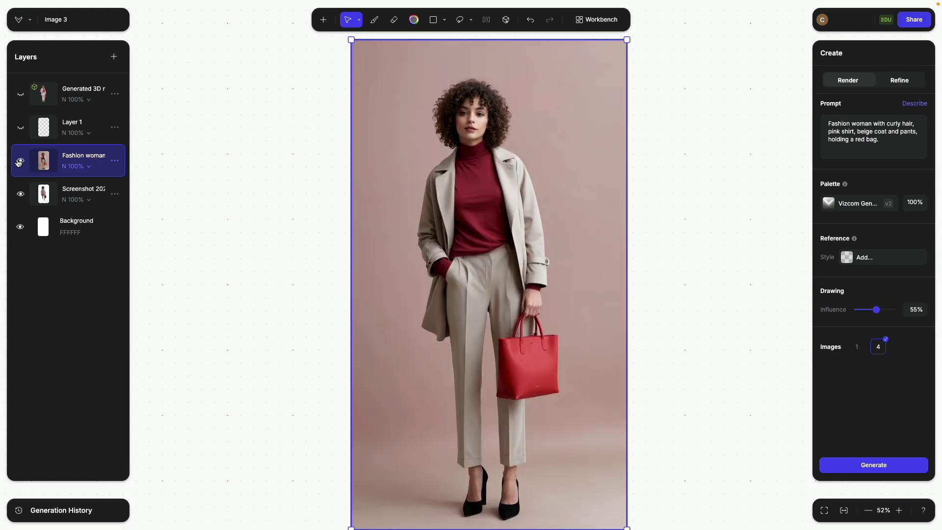
{"action": "left_click", "coordinate": [18, 162]}
{"action": "left_click", "coordinate": [18, 163]}
{"action": "left_click", "coordinate": [18, 163]}
{"action": "left_click", "coordinate": [18, 163]}
{"action": "left_click", "coordinate": [18, 163]}
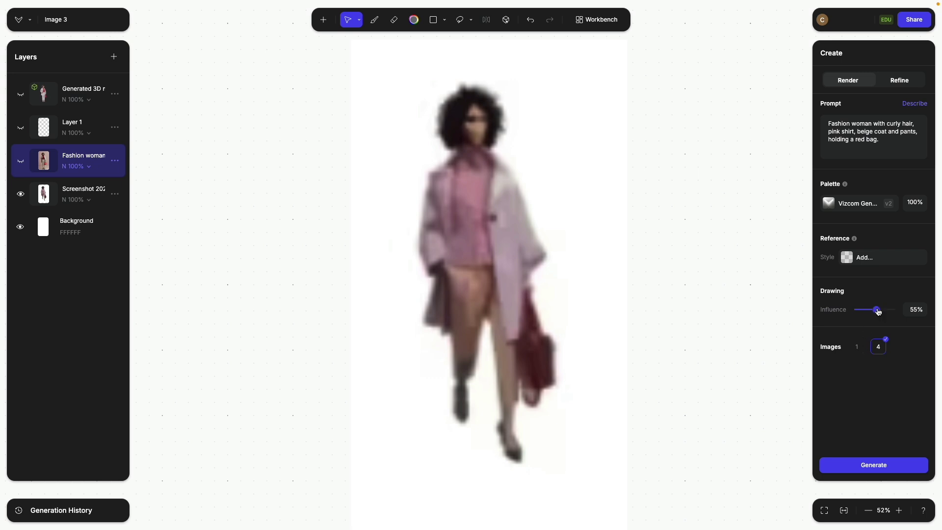
Select the screenshot layer, set the drawing influence to 90% and generate four renders
{"action": "left_click", "coordinate": [84, 197]}
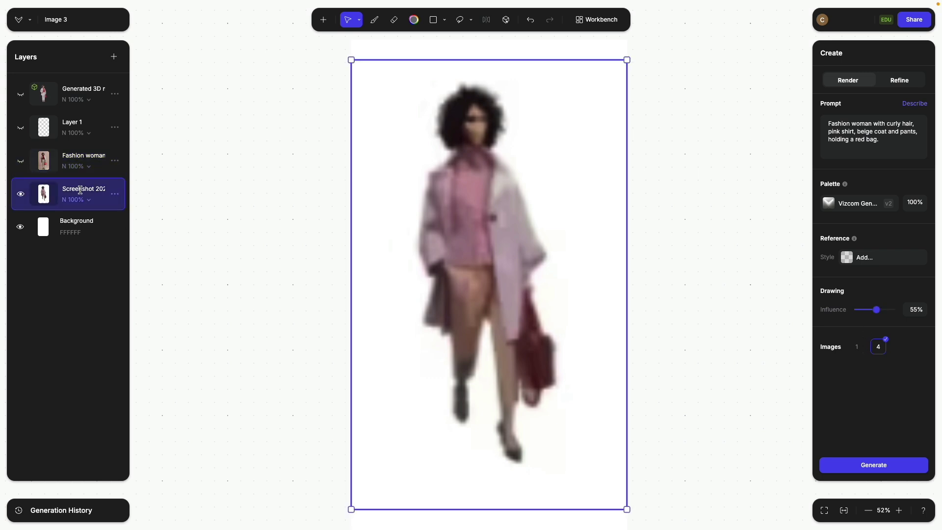
{"action": "left_click", "coordinate": [889, 312]}
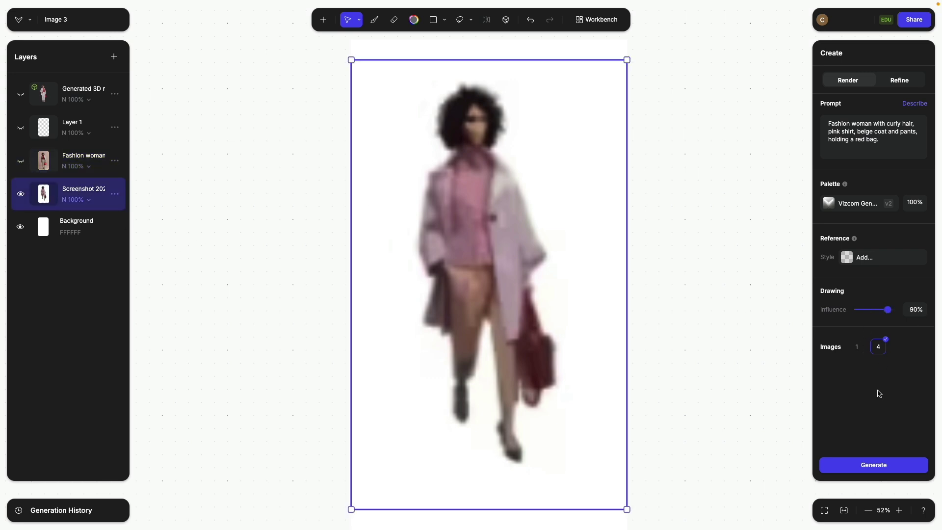
{"action": "left_click", "coordinate": [874, 466]}
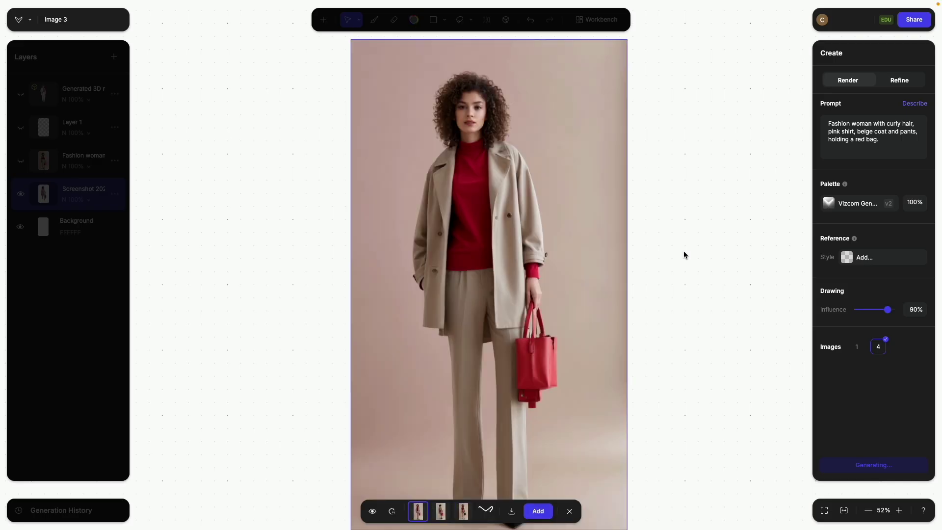
Review each of the four 90% influence renders, examining the bags closely, and discard the whole set
{"action": "left_click", "coordinate": [442, 511]}
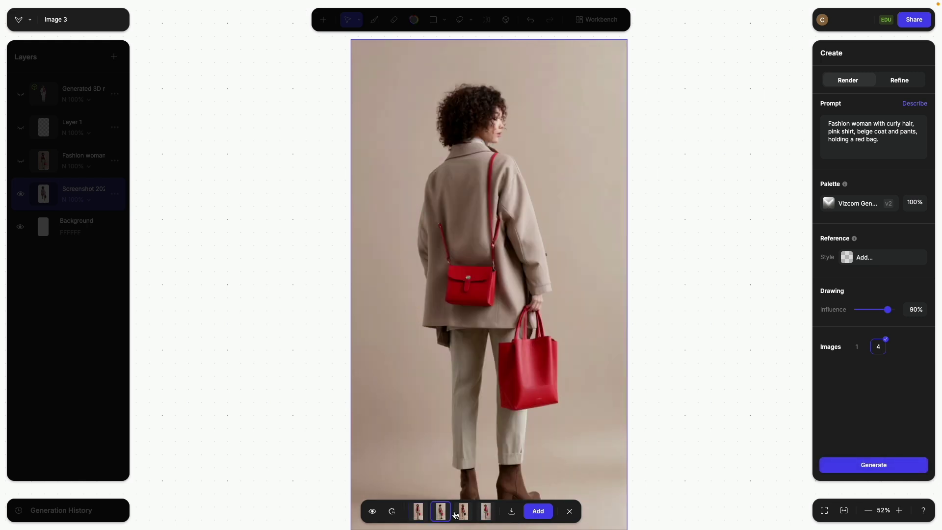
{"action": "left_click", "coordinate": [461, 512]}
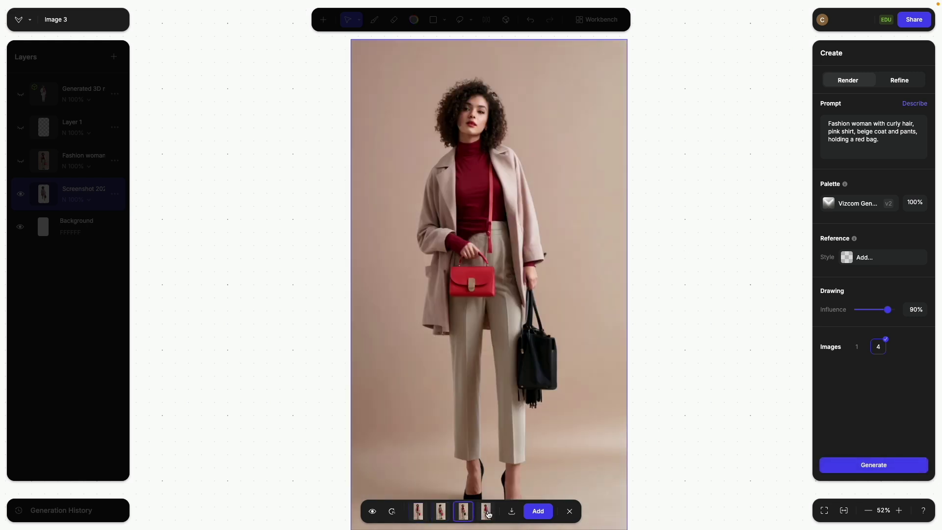
{"action": "left_click", "coordinate": [488, 512]}
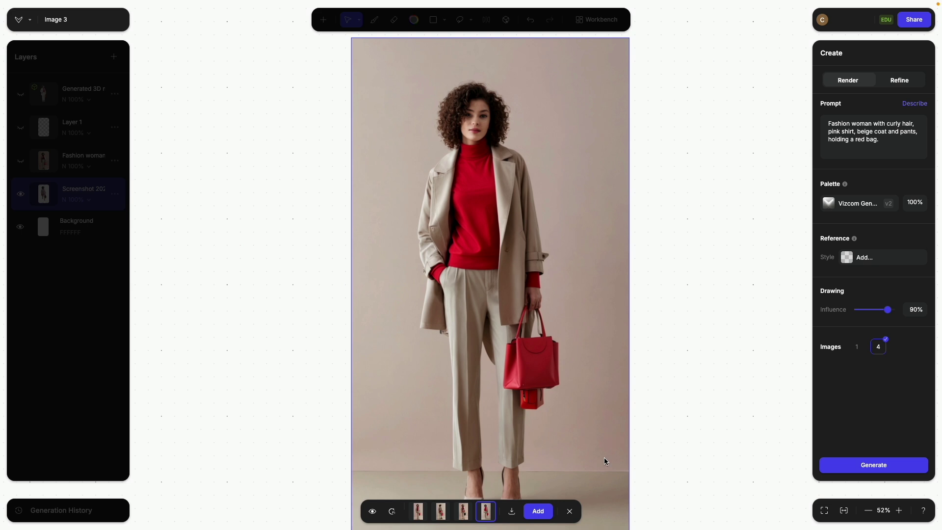
{"action": "scroll", "coordinate": [560, 412], "scroll_direction": "up", "scroll_amount": 8}
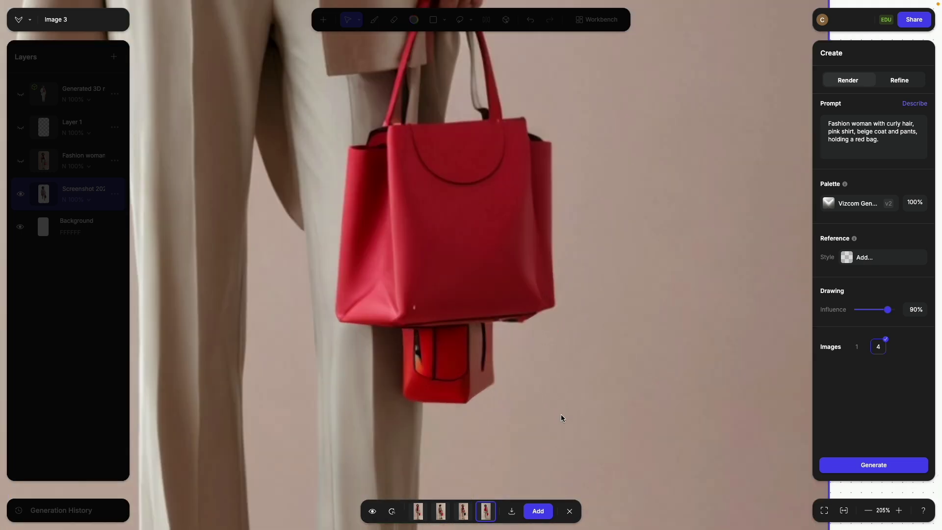
{"action": "scroll", "coordinate": [561, 414], "scroll_direction": "down", "scroll_amount": 2}
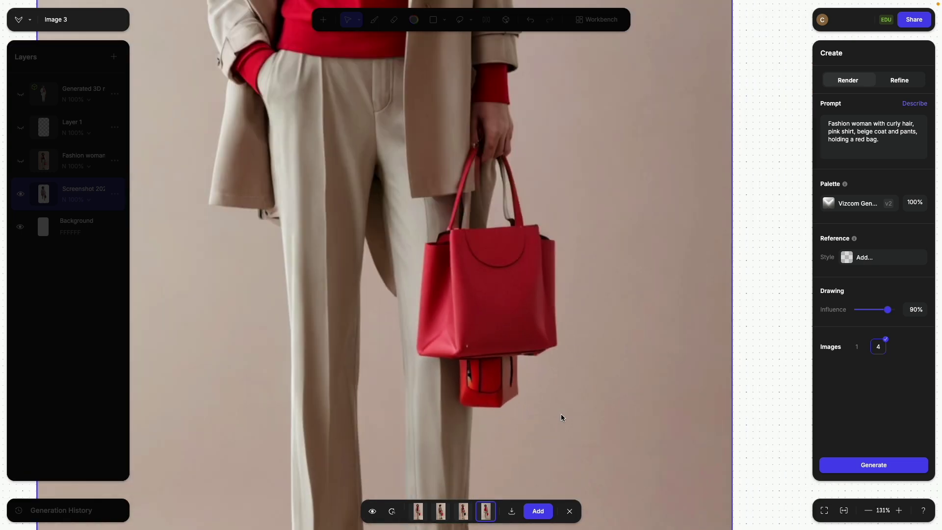
{"action": "left_click", "coordinate": [463, 511]}
{"action": "scroll", "coordinate": [470, 415], "scroll_direction": "down", "scroll_amount": 1}
{"action": "left_click", "coordinate": [441, 512]}
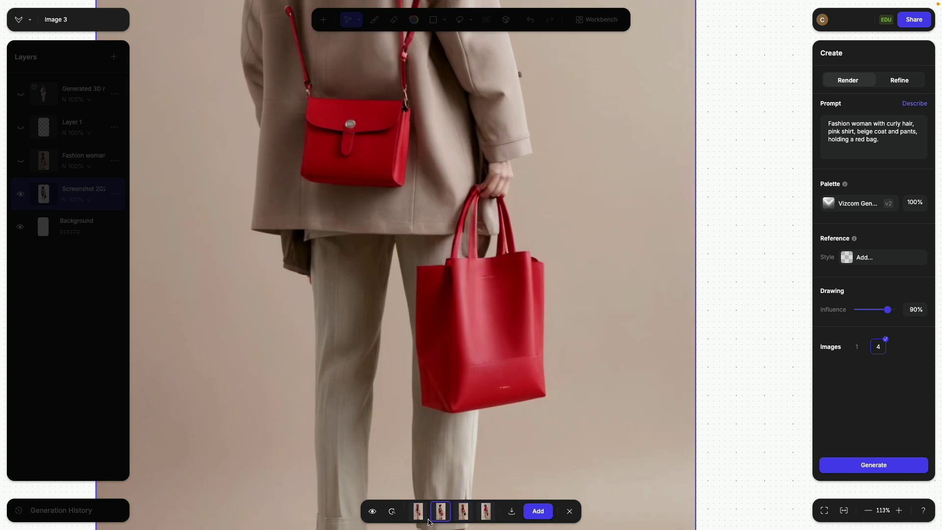
{"action": "scroll", "coordinate": [441, 387], "scroll_direction": "down", "scroll_amount": 4}
{"action": "scroll", "coordinate": [440, 377], "scroll_direction": "down", "scroll_amount": 2}
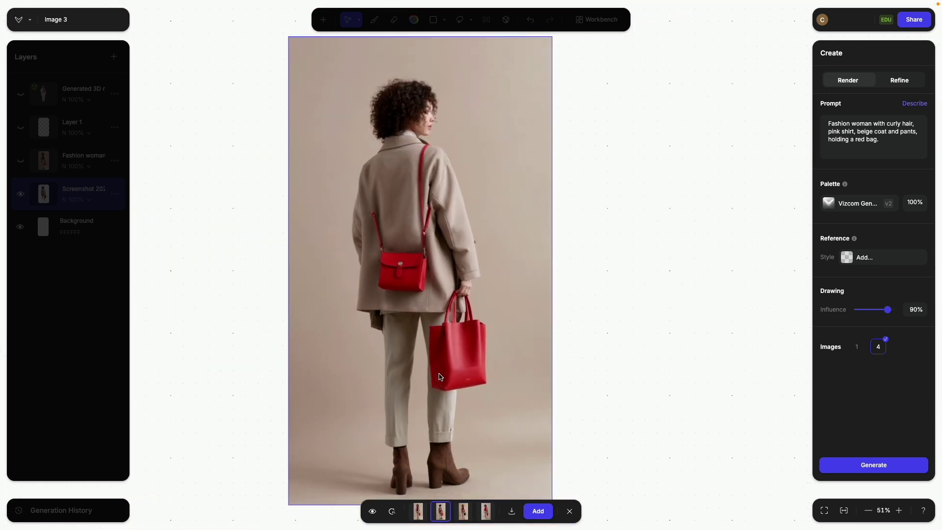
{"action": "left_click", "coordinate": [420, 511]}
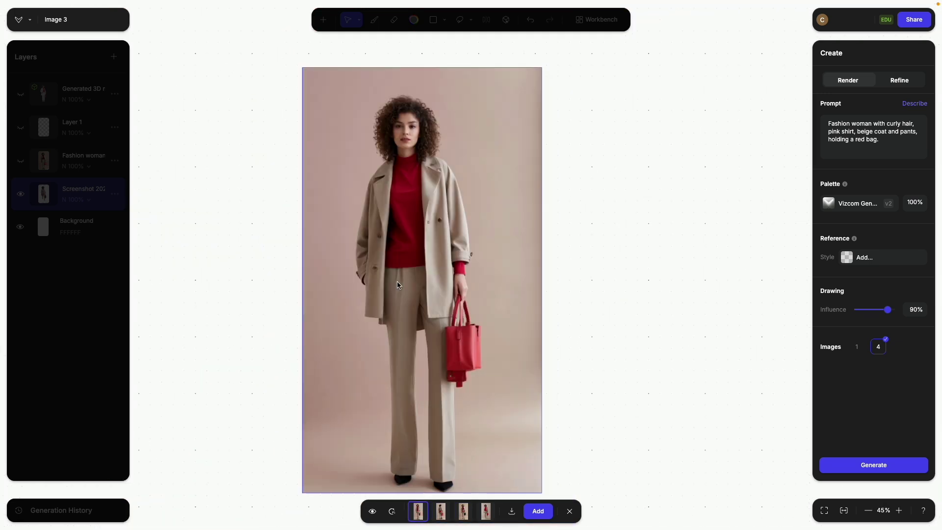
{"action": "left_click", "coordinate": [569, 511]}
Compare the existing "Fashion woman" render's pose with the cutout by toggling its layer, leaving the render visible
{"action": "left_click", "coordinate": [22, 160]}
{"action": "left_click", "coordinate": [22, 163]}
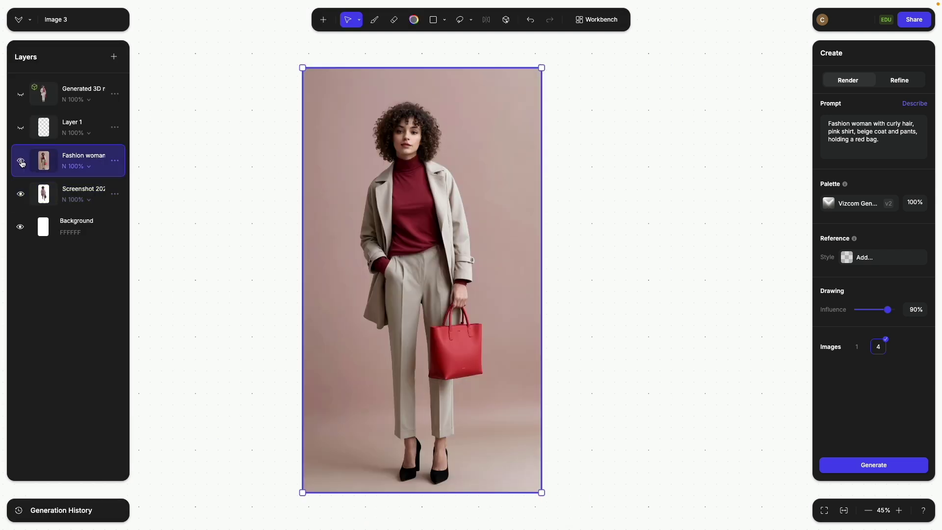
{"action": "left_click", "coordinate": [22, 163]}
{"action": "left_click", "coordinate": [21, 163]}
{"action": "left_click", "coordinate": [22, 162]}
{"action": "left_click", "coordinate": [22, 163]}
{"action": "left_click", "coordinate": [21, 163]}
{"action": "left_click", "coordinate": [21, 163]}
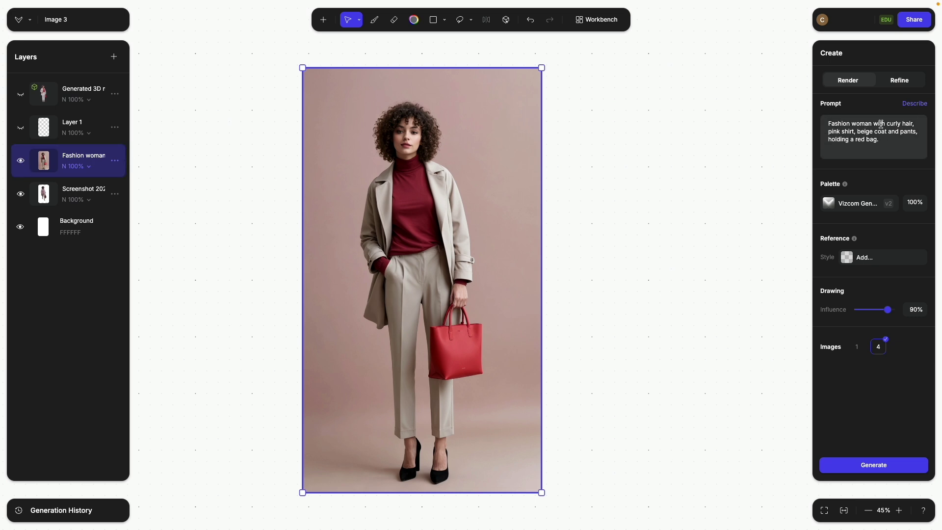
Add "walking," to the prompt between "curly hair," and "pink shirt"
{"action": "left_click", "coordinate": [915, 125]}
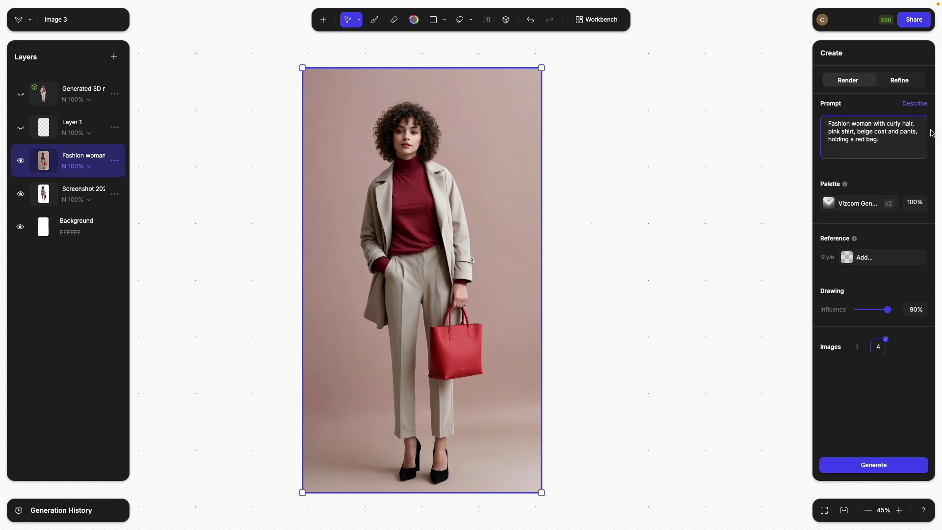
{"action": "type", "text": "wa;kin"}
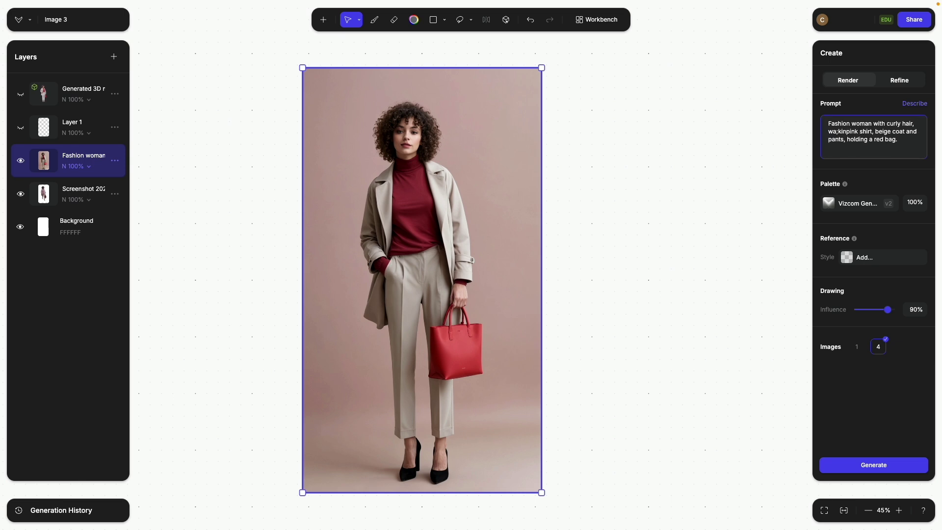
{"action": "key", "text": "BackSpace"}
{"action": "key", "text": "BackSpace"}
{"action": "key", "text": "BackSpace"}
{"action": "key", "text": "BackSpace"}
{"action": "type", "text": "lking"}
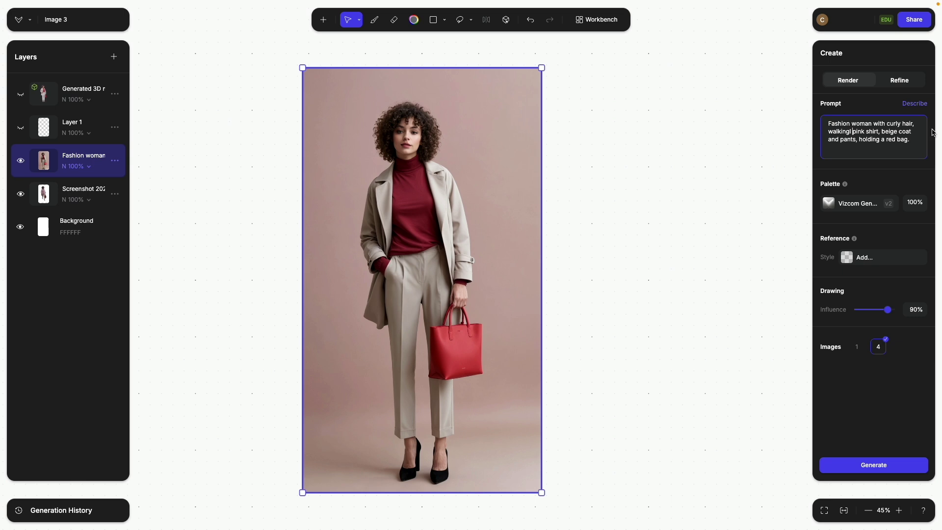
{"action": "type", "text": " ,"}
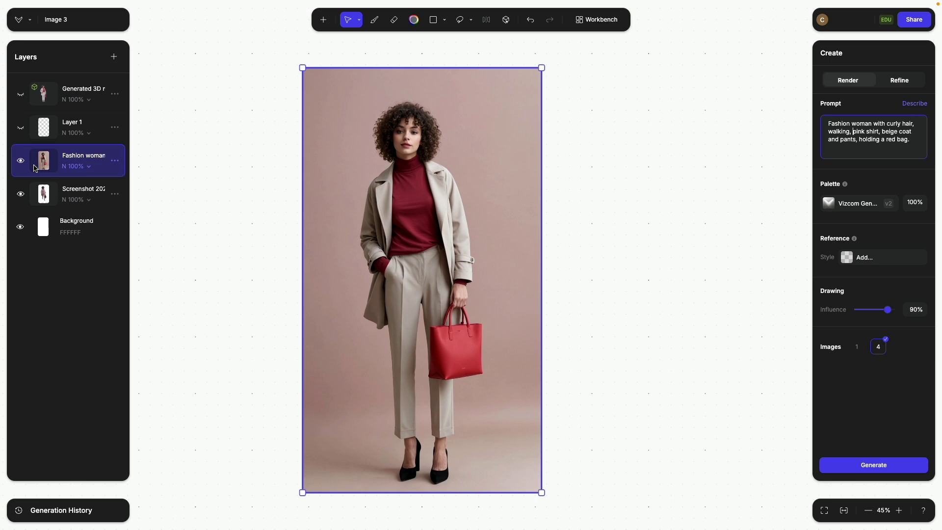
Hide the "Fashion woman" render and generate four images from the screenshot layer with the drawing influence at 100%
{"action": "left_click", "coordinate": [20, 161]}
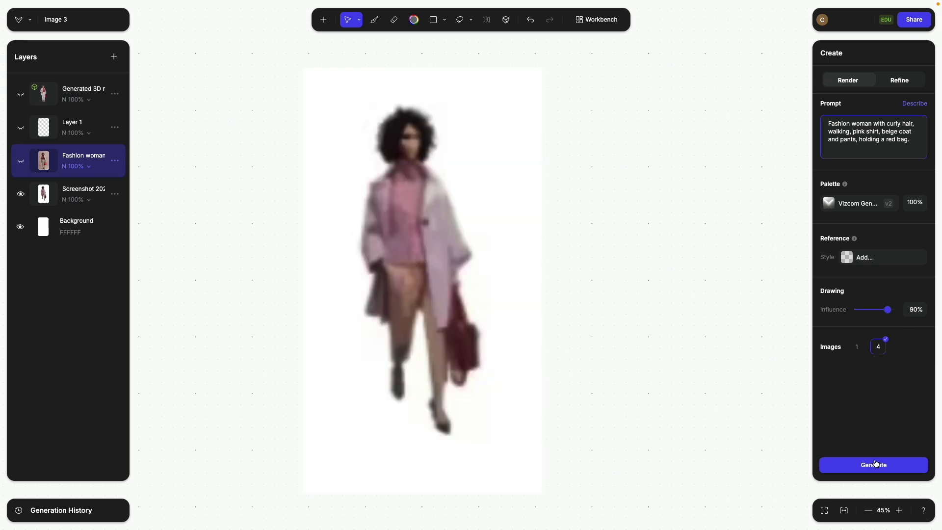
{"action": "left_click_drag", "start_coordinate": [887, 310], "coordinate": [902, 311]}
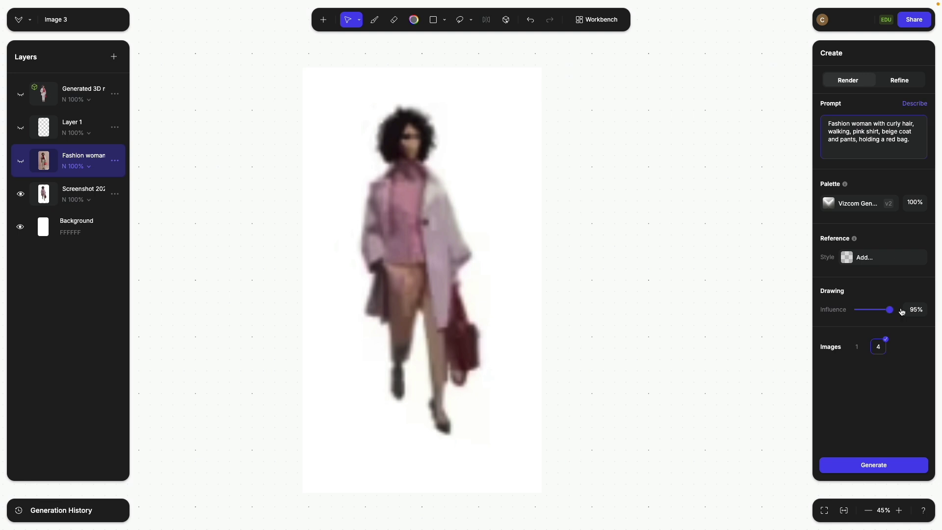
{"action": "left_click", "coordinate": [74, 200]}
{"action": "left_click", "coordinate": [846, 463]}
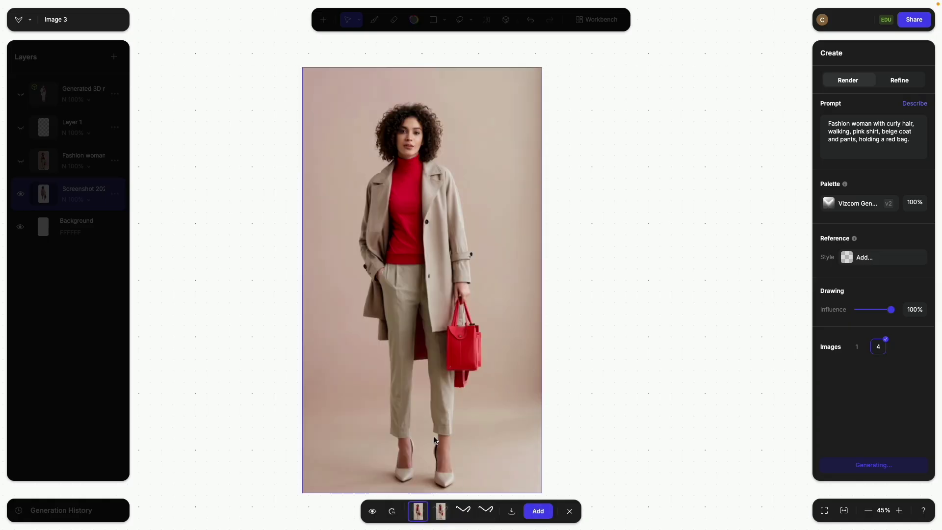
Review the 100% influence renders, checking the legs and shoes of the third one, and discard the set
{"action": "left_click", "coordinate": [482, 515]}
{"action": "left_click", "coordinate": [460, 514]}
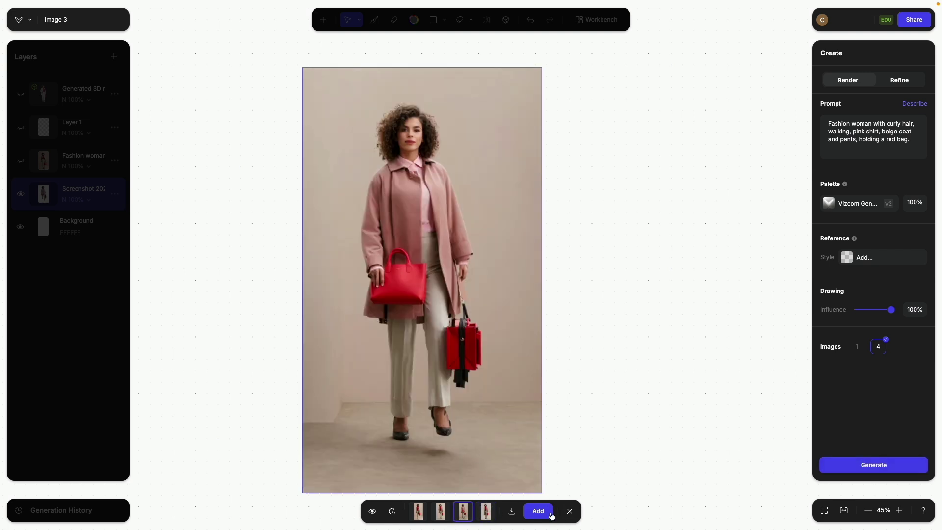
{"action": "scroll", "coordinate": [403, 438], "scroll_direction": "up", "scroll_amount": 5}
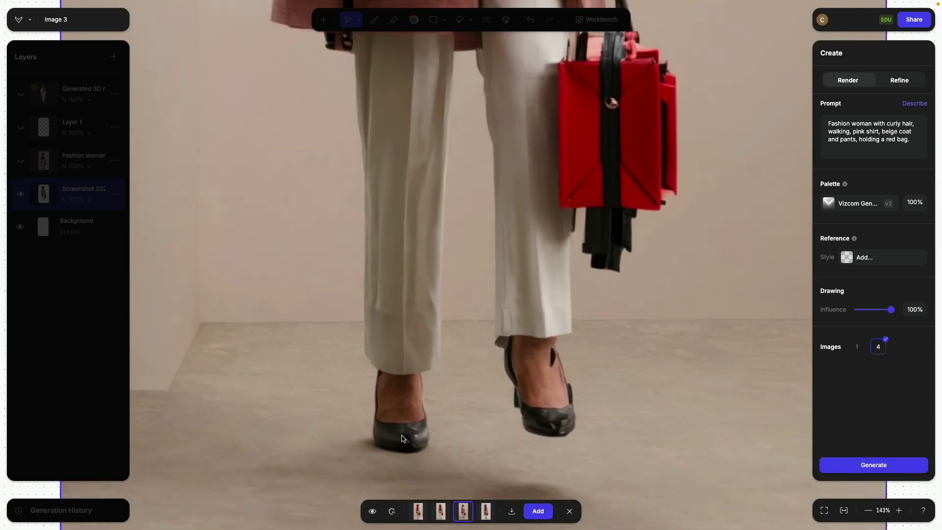
{"action": "scroll", "coordinate": [402, 438], "scroll_direction": "down", "scroll_amount": 5}
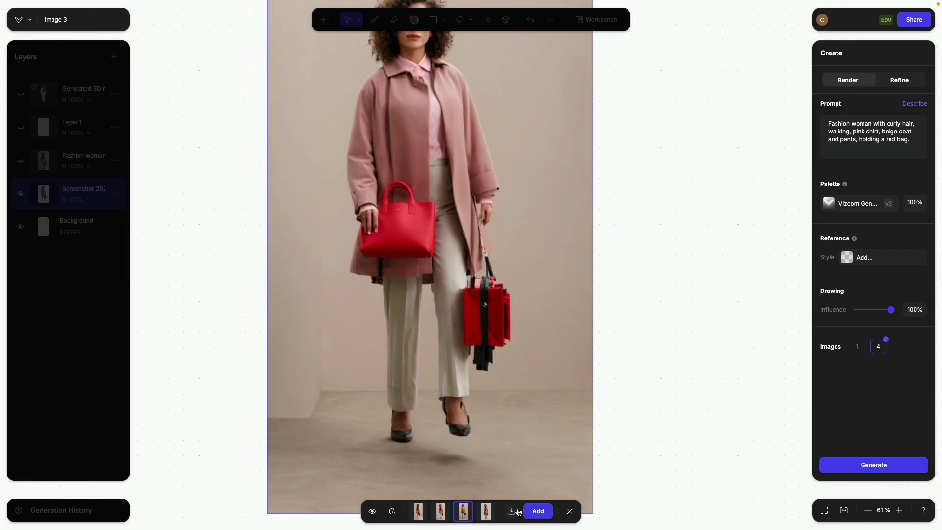
{"action": "left_click", "coordinate": [486, 511]}
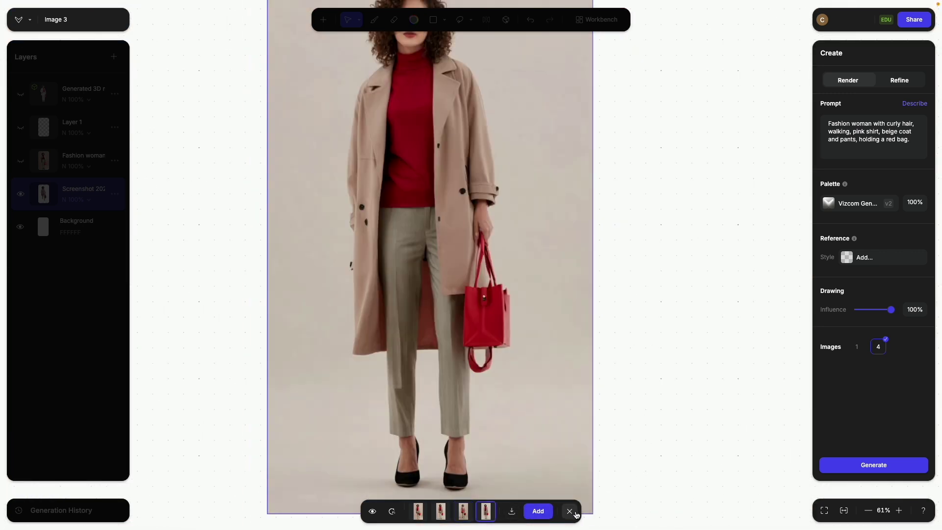
{"action": "left_click", "coordinate": [570, 511]}
Lower the drawing influence to 40% and generate four new renders of the walking woman
{"action": "left_click", "coordinate": [873, 311]}
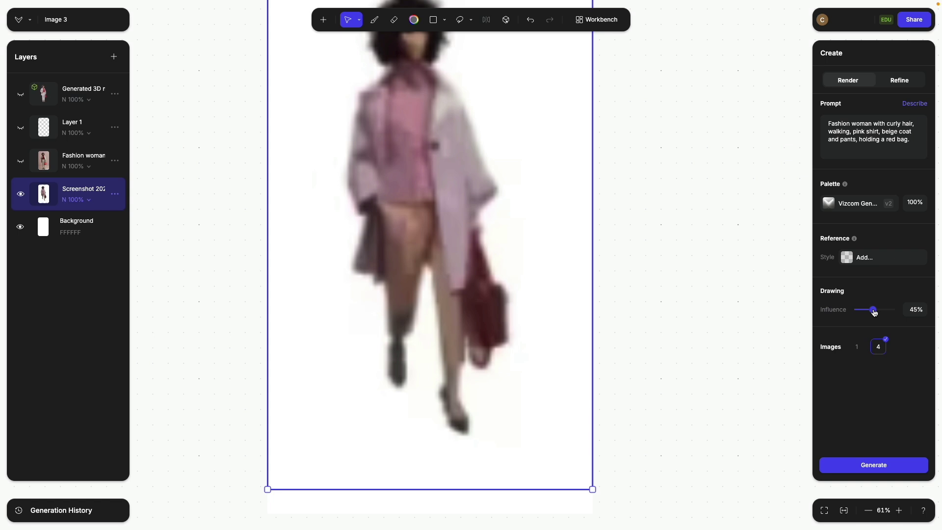
{"action": "left_click", "coordinate": [882, 469]}
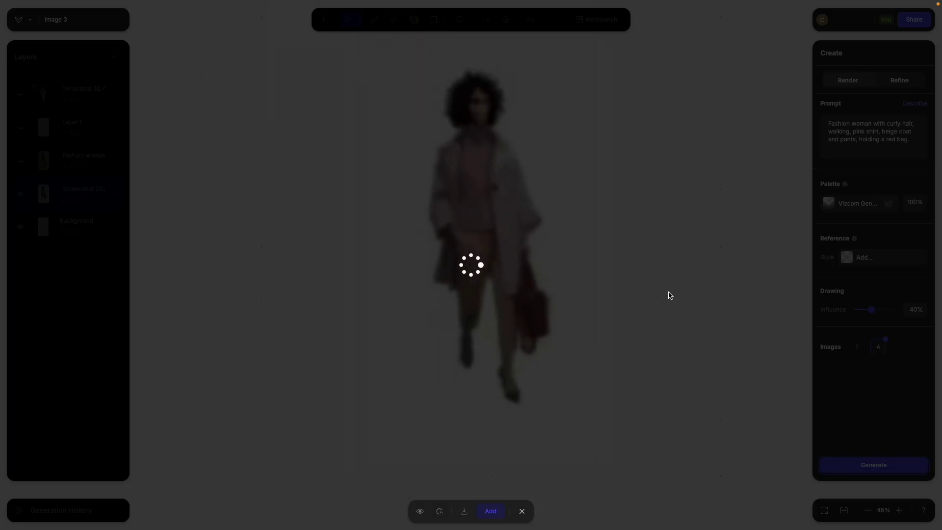
{"action": "scroll", "coordinate": [638, 317], "scroll_direction": "up", "scroll_amount": 2}
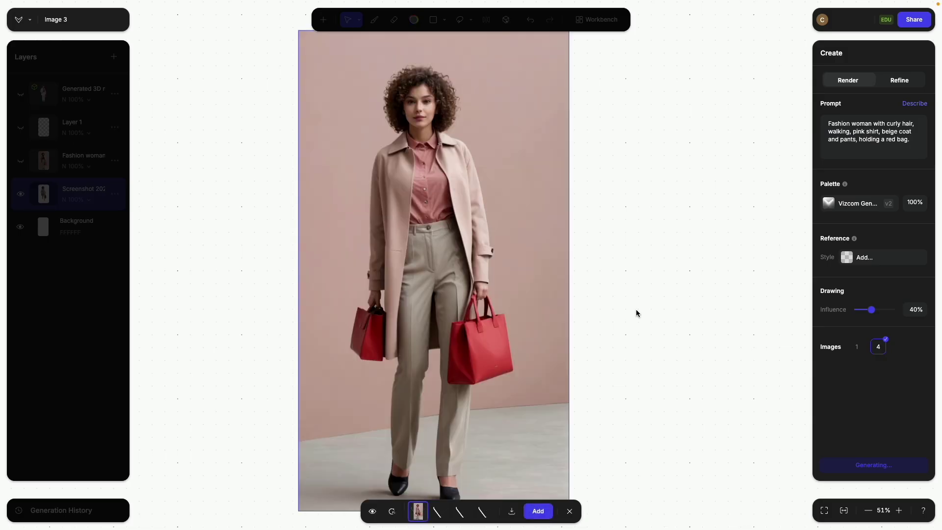
{"action": "scroll", "coordinate": [635, 312], "scroll_direction": "down", "scroll_amount": 3}
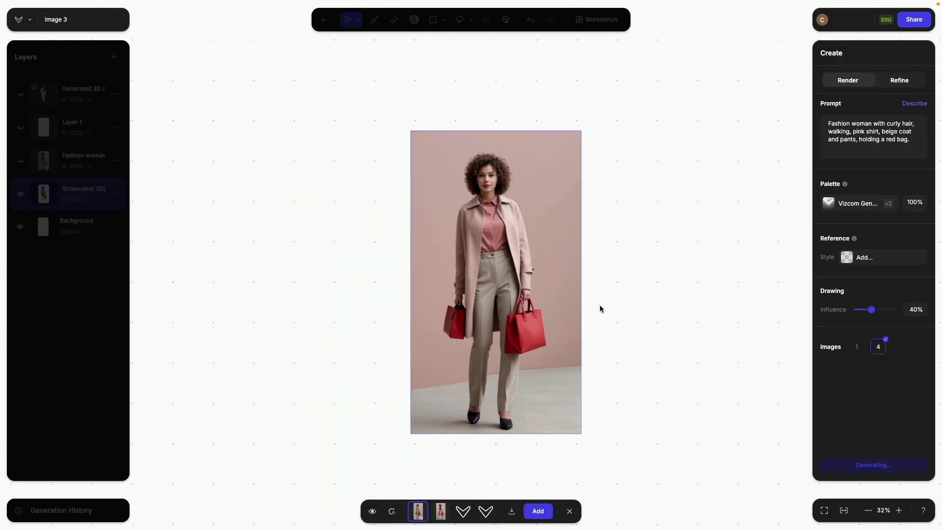
Compare the 40% influence renders and add the second one, the woman striding with two bags, as a layer
{"action": "left_click", "coordinate": [444, 518]}
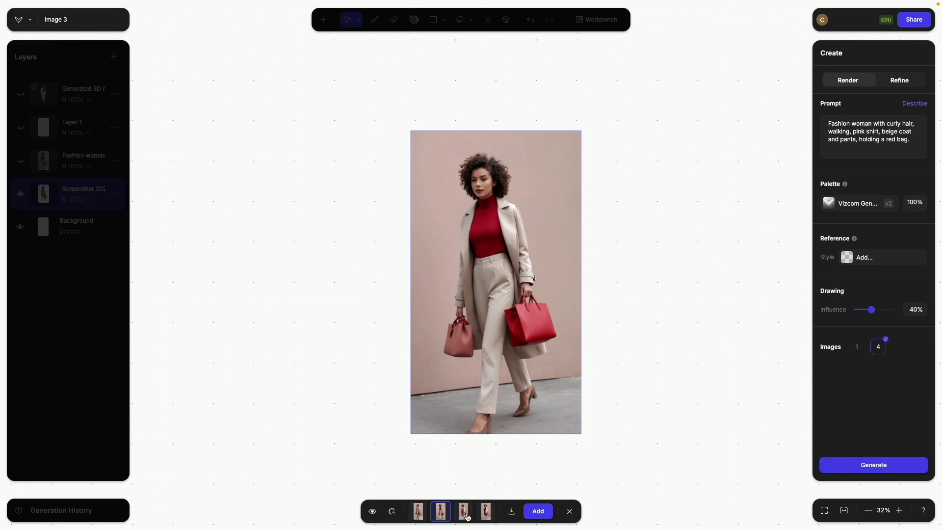
{"action": "left_click", "coordinate": [467, 518]}
{"action": "left_click", "coordinate": [484, 518]}
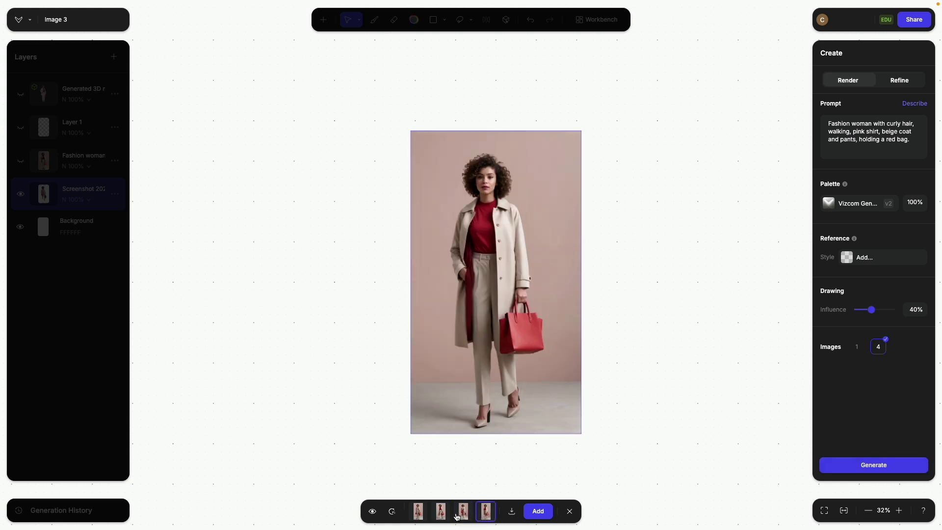
{"action": "left_click", "coordinate": [463, 516]}
{"action": "left_click", "coordinate": [442, 514]}
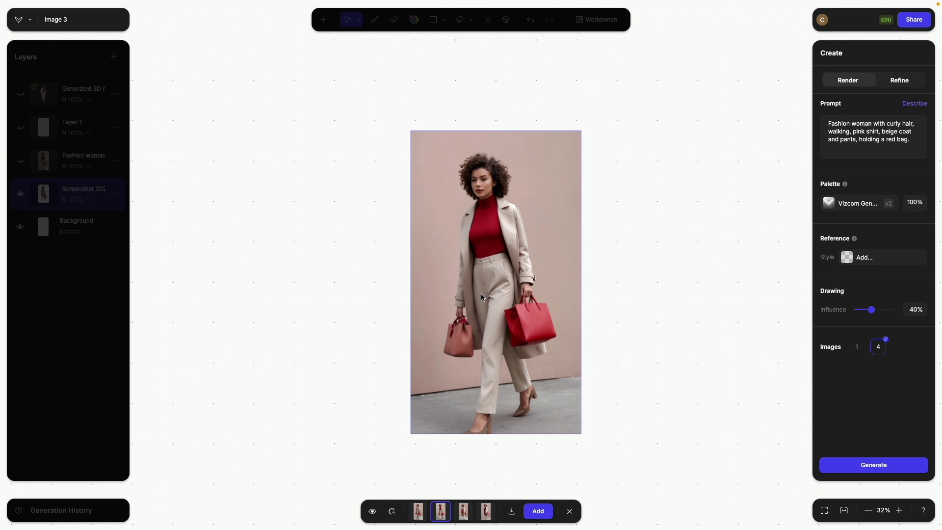
{"action": "left_click", "coordinate": [538, 511]}
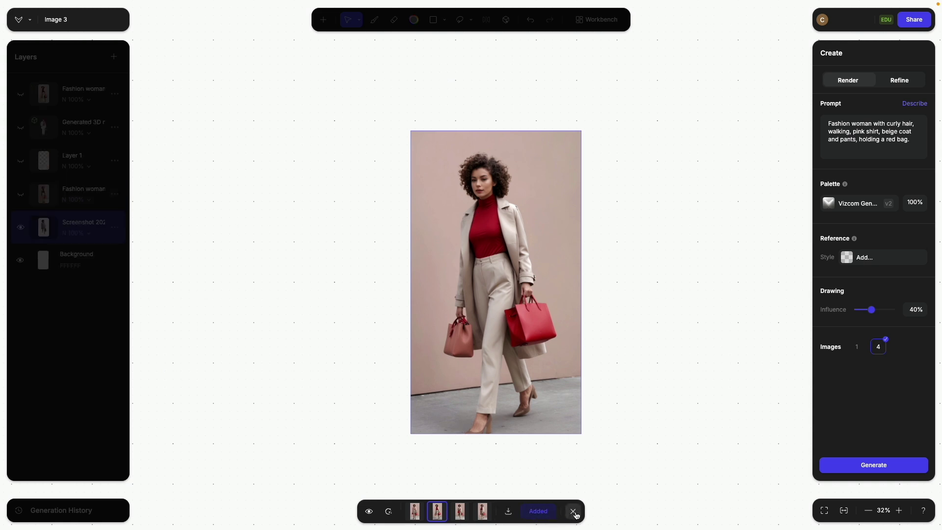
Close the render preview and scale the new "Fashion woman" layer down slightly from its lower corners
{"action": "left_click", "coordinate": [577, 514]}
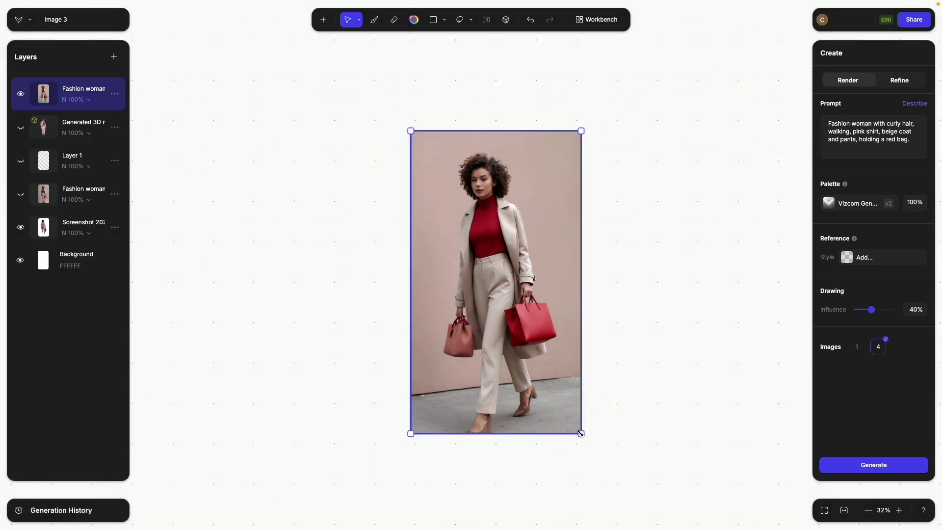
{"action": "mouse_move", "coordinate": [580, 434]}
{"action": "left_mouse_down"}
{"action": "mouse_move", "coordinate": [569, 420]}
{"action": "mouse_move", "coordinate": [579, 428]}
{"action": "left_mouse_up"}
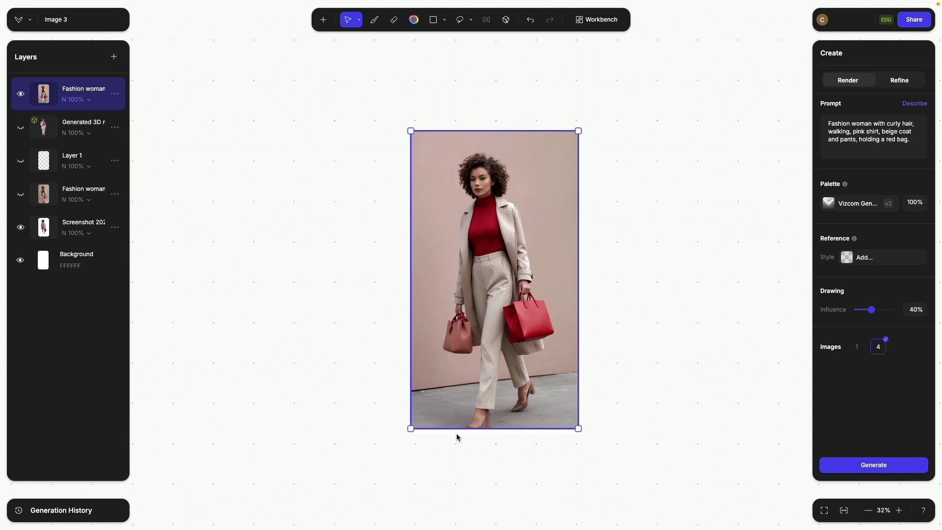
{"action": "left_click_drag", "start_coordinate": [412, 428], "coordinate": [414, 427]}
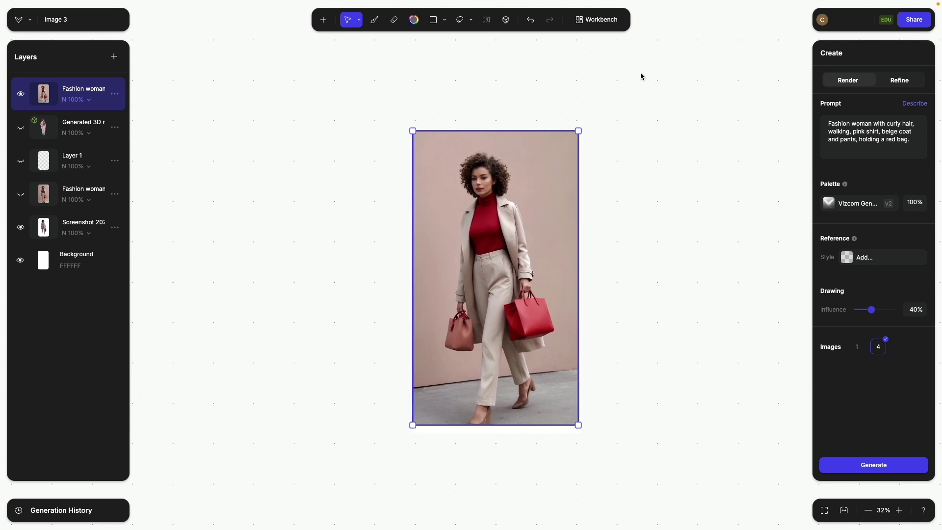
Try four renders of the resized woman with the drawing influence at 100%, inspect the shoes and discard the set
{"action": "left_click_drag", "start_coordinate": [868, 310], "coordinate": [935, 312]}
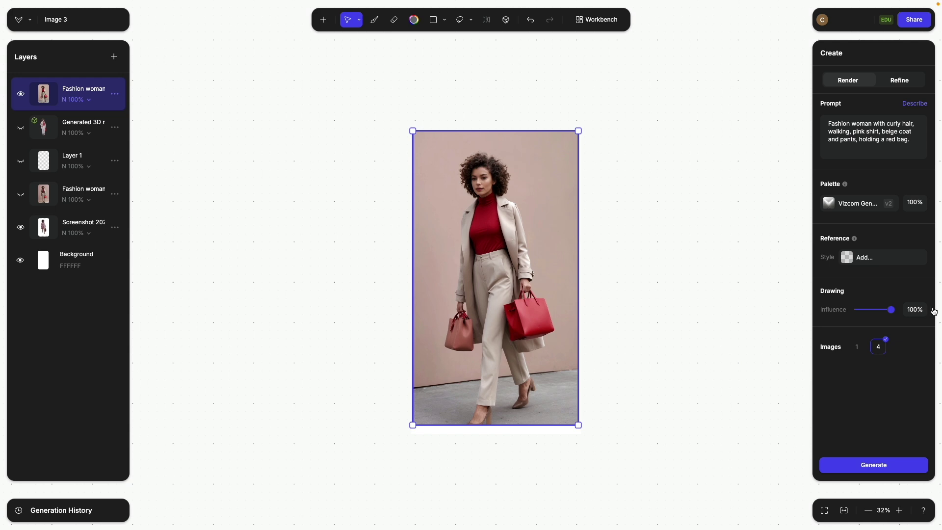
{"action": "left_click", "coordinate": [883, 472]}
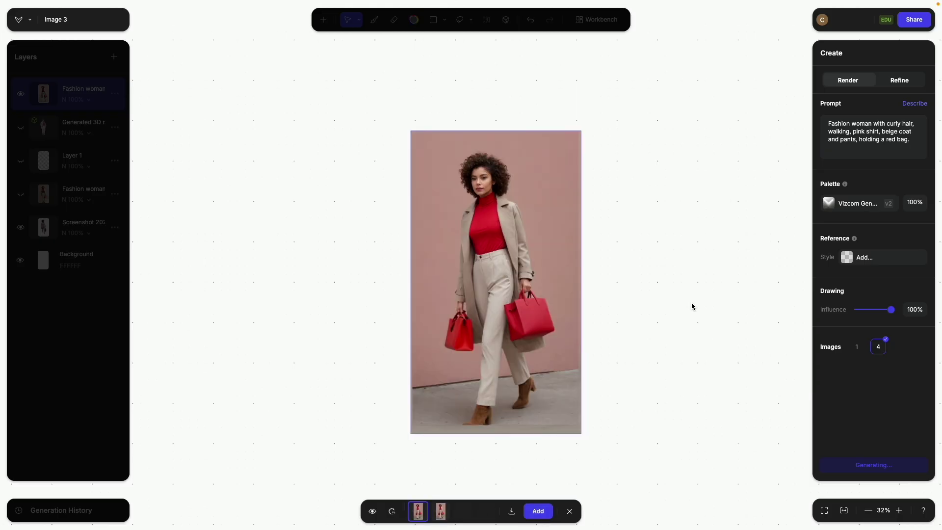
{"action": "scroll", "coordinate": [471, 459], "scroll_direction": "up", "scroll_amount": 5}
{"action": "left_click", "coordinate": [441, 511]}
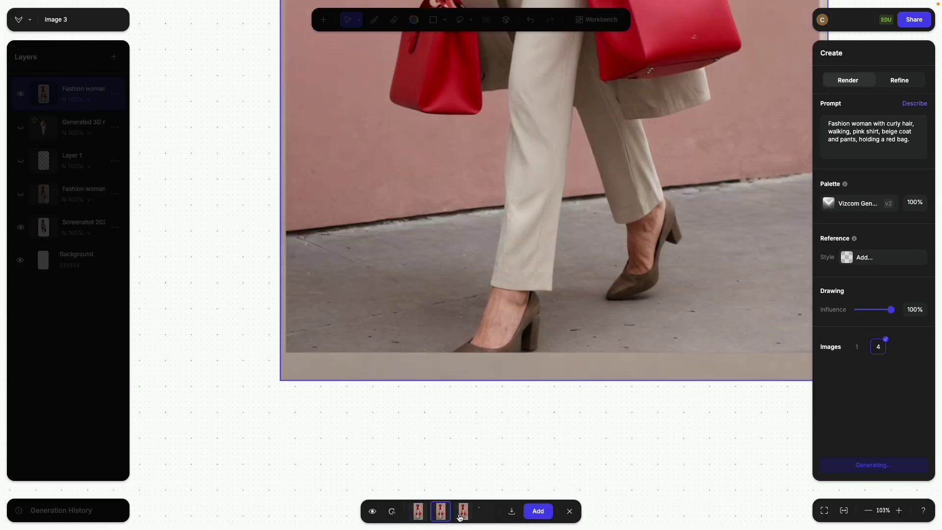
{"action": "left_click", "coordinate": [463, 511]}
{"action": "scroll", "coordinate": [482, 384], "scroll_direction": "down", "scroll_amount": 5}
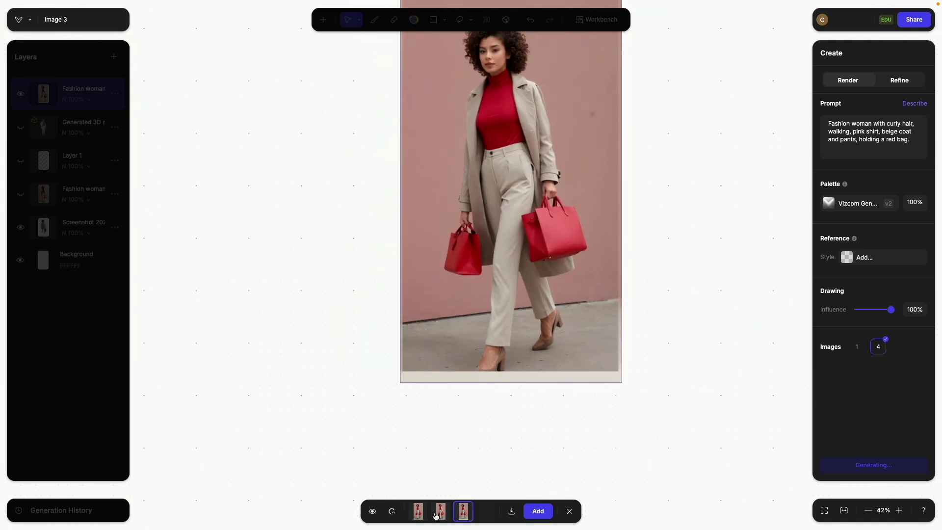
{"action": "left_click", "coordinate": [569, 511]}
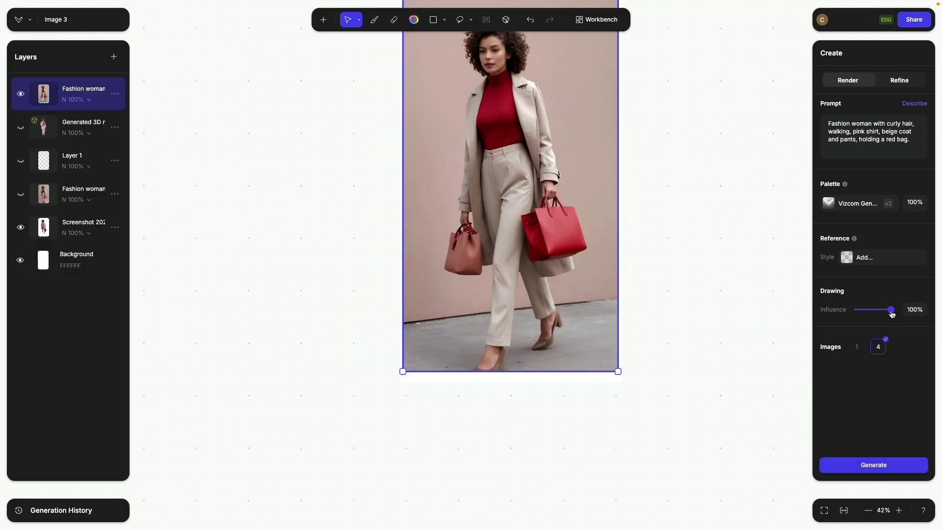
Generate four renders with the drawing influence at 70% and add the fourth one, with brown ankle boots, as a layer
{"action": "left_click_drag", "start_coordinate": [892, 314], "coordinate": [883, 314]}
{"action": "left_click", "coordinate": [868, 468]}
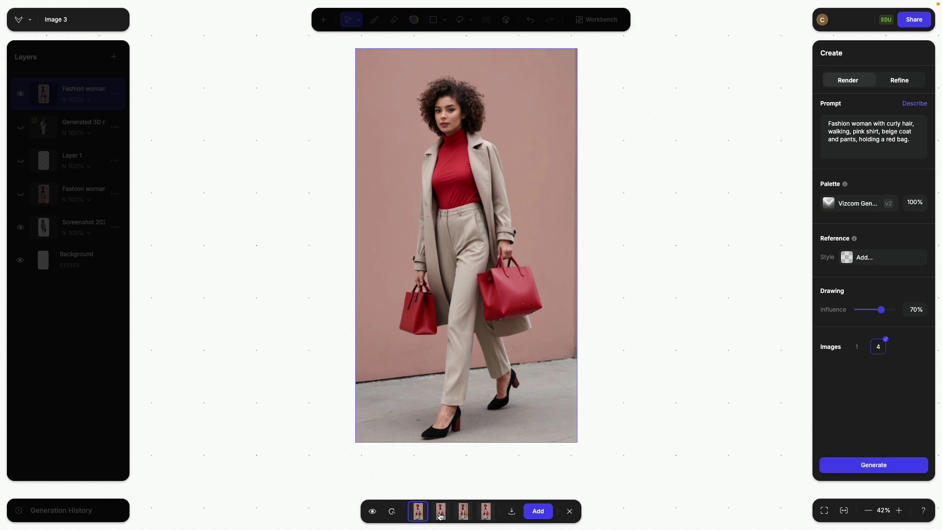
{"action": "left_click", "coordinate": [463, 513]}
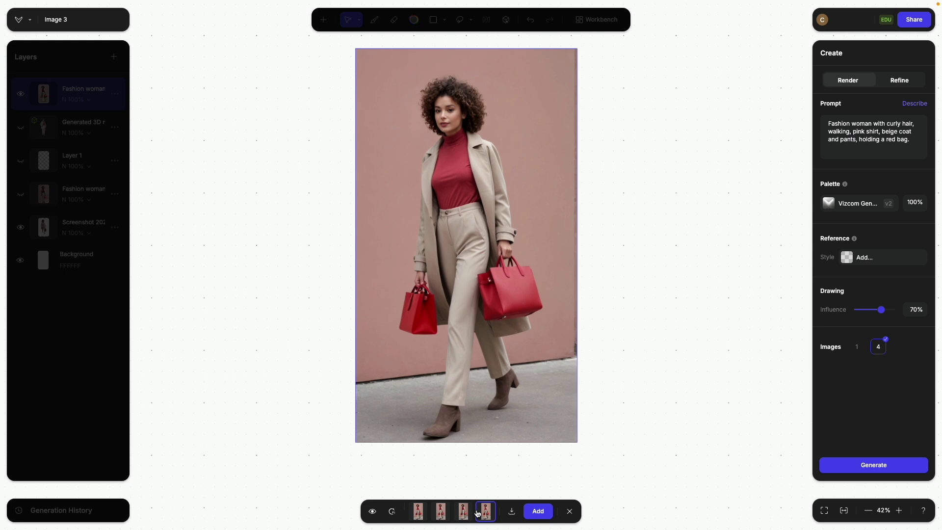
{"action": "left_click", "coordinate": [441, 515]}
{"action": "left_click", "coordinate": [486, 513]}
{"action": "left_click", "coordinate": [464, 514]}
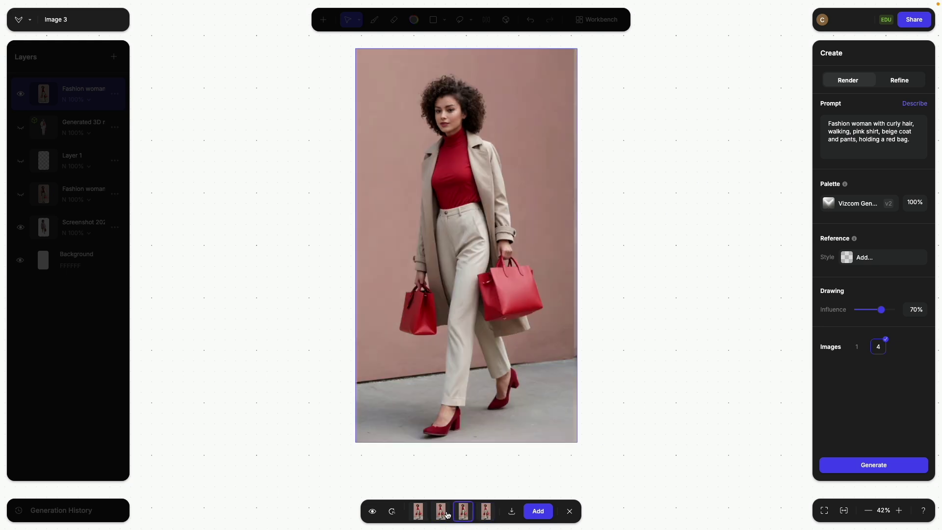
{"action": "left_click", "coordinate": [442, 515]}
{"action": "left_click", "coordinate": [420, 515]}
{"action": "left_click", "coordinate": [448, 515]}
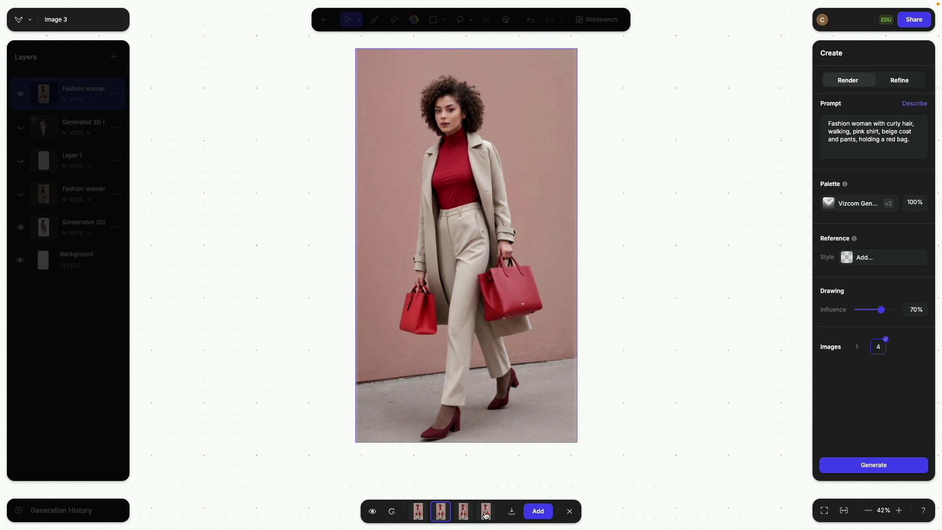
{"action": "left_click", "coordinate": [486, 514]}
{"action": "left_click", "coordinate": [538, 512]}
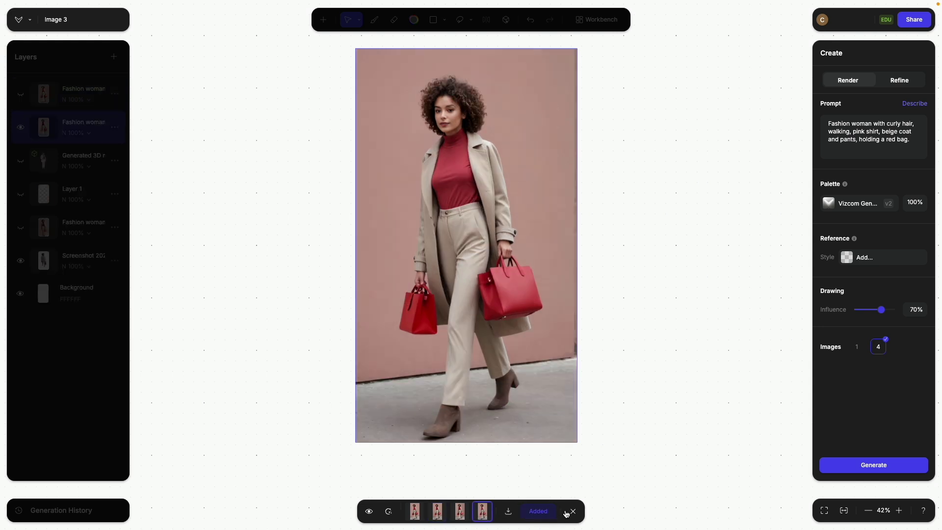
{"action": "left_click", "coordinate": [570, 511]}
Hide the two newest "Fashion woman" renders and the screenshot layer, and show the generated 3D model
{"action": "scroll", "coordinate": [332, 285], "scroll_direction": "down", "scroll_amount": 2}
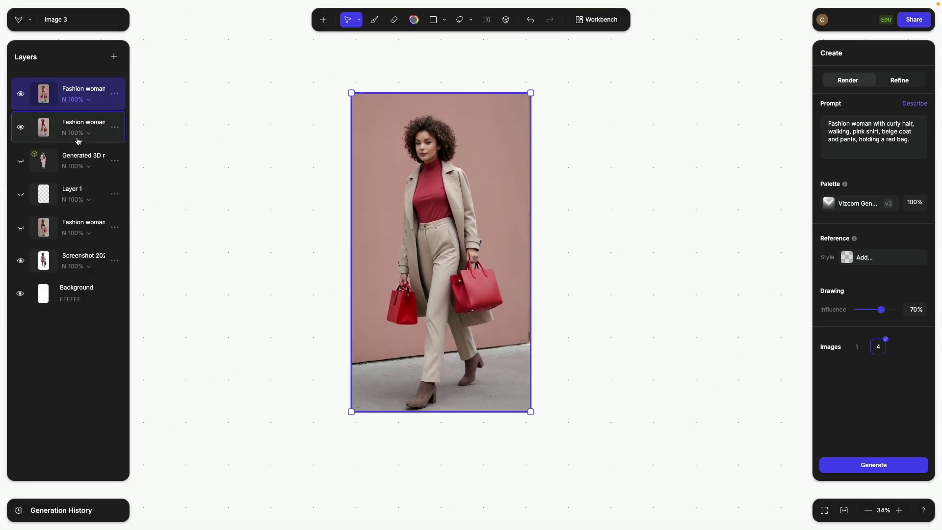
{"action": "left_click", "coordinate": [21, 128]}
{"action": "left_click", "coordinate": [20, 94]}
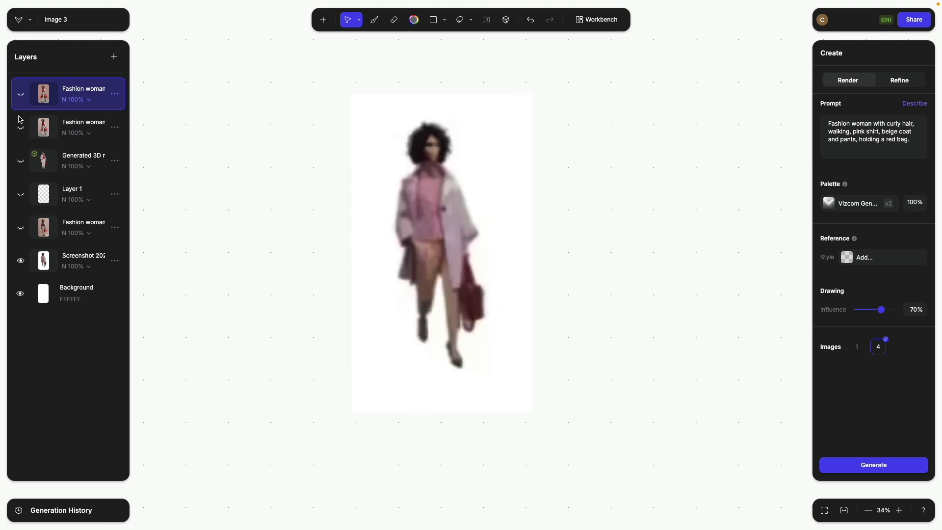
{"action": "left_click", "coordinate": [20, 263]}
{"action": "left_click", "coordinate": [20, 160]}
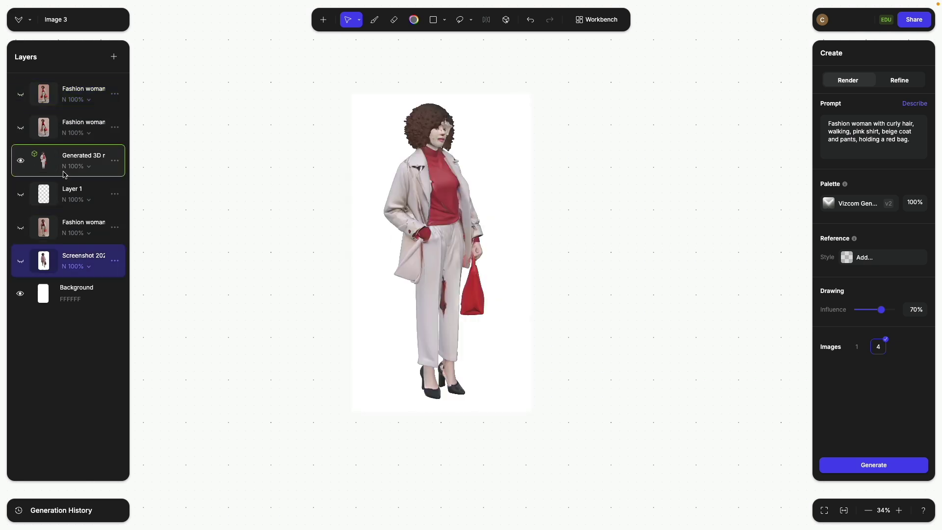
Rotate the walking woman's 3D model back and forth to examine it from different sides
{"action": "left_click", "coordinate": [443, 234]}
{"action": "left_click_drag", "start_coordinate": [447, 249], "coordinate": [368, 250]}
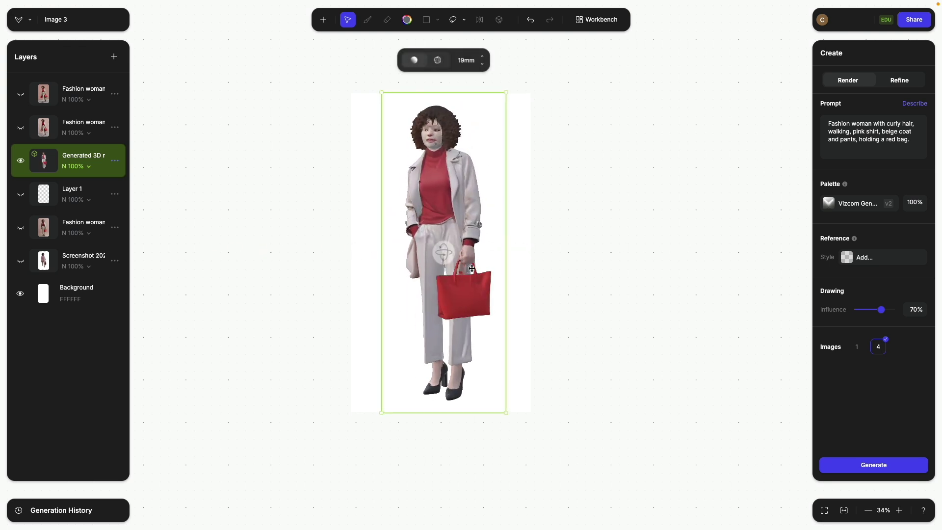
{"action": "left_click_drag", "start_coordinate": [426, 247], "coordinate": [505, 252]}
Open Image 4 from the workbench, hide its generated 3D model and show the screenshot reference
{"action": "left_click", "coordinate": [596, 19]}
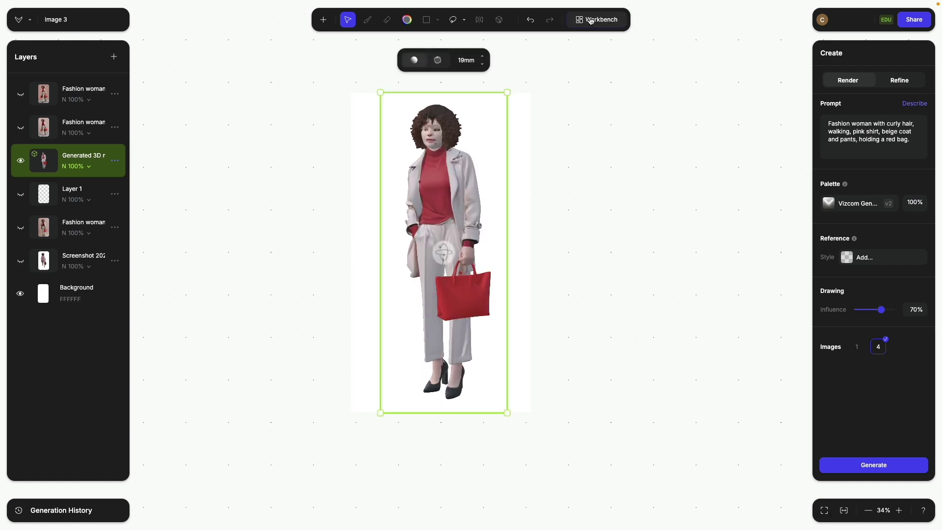
{"action": "double_click", "coordinate": [831, 144]}
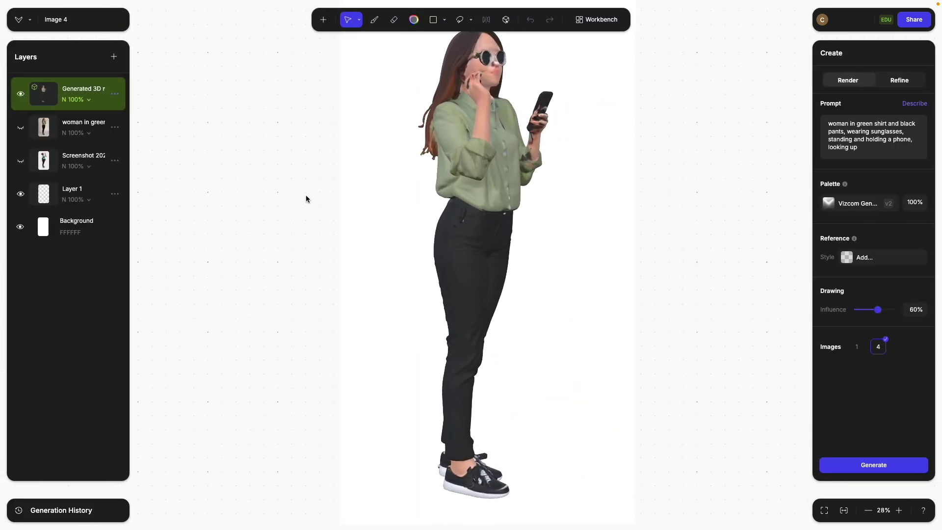
{"action": "left_click", "coordinate": [21, 95]}
{"action": "left_click", "coordinate": [21, 161]}
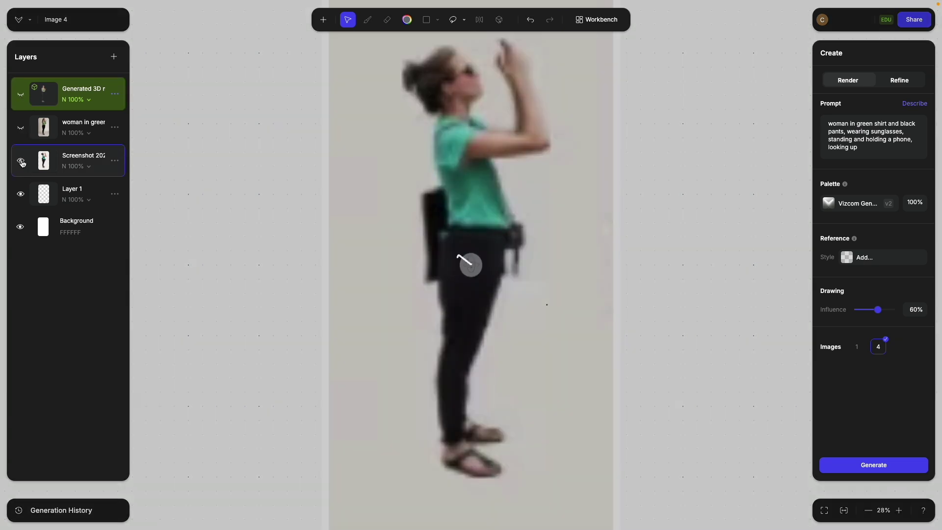
{"action": "scroll", "coordinate": [311, 282], "scroll_direction": "down", "scroll_amount": 2}
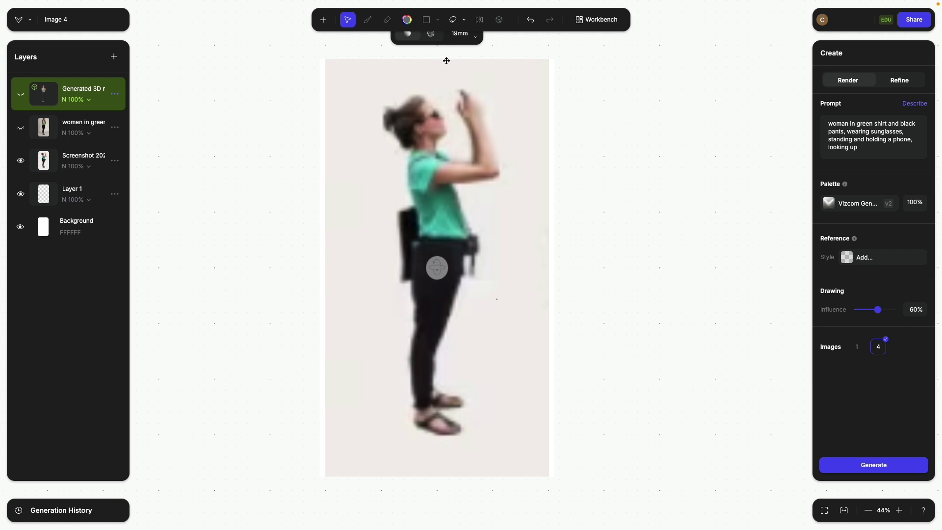
Switch the "woman in green" render on and off to compare it with the screenshot reference
{"action": "left_click", "coordinate": [20, 129]}
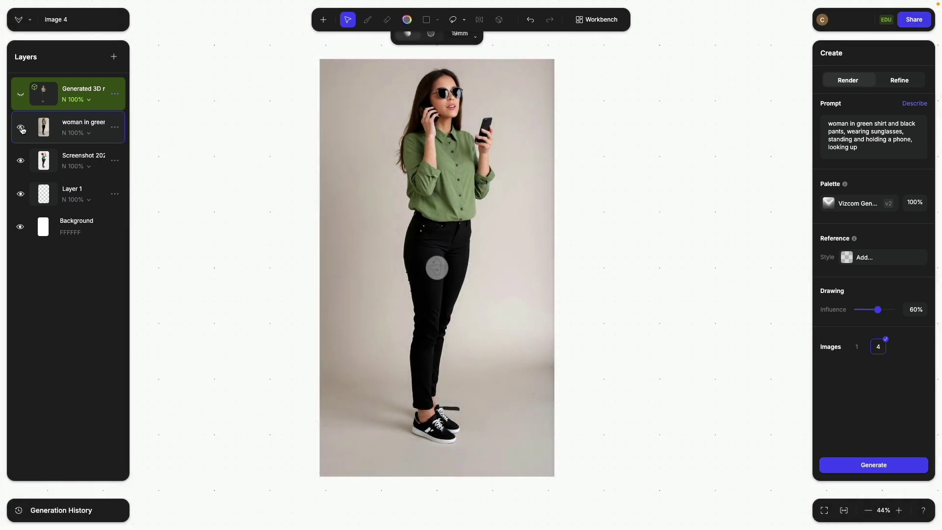
{"action": "left_click", "coordinate": [20, 129]}
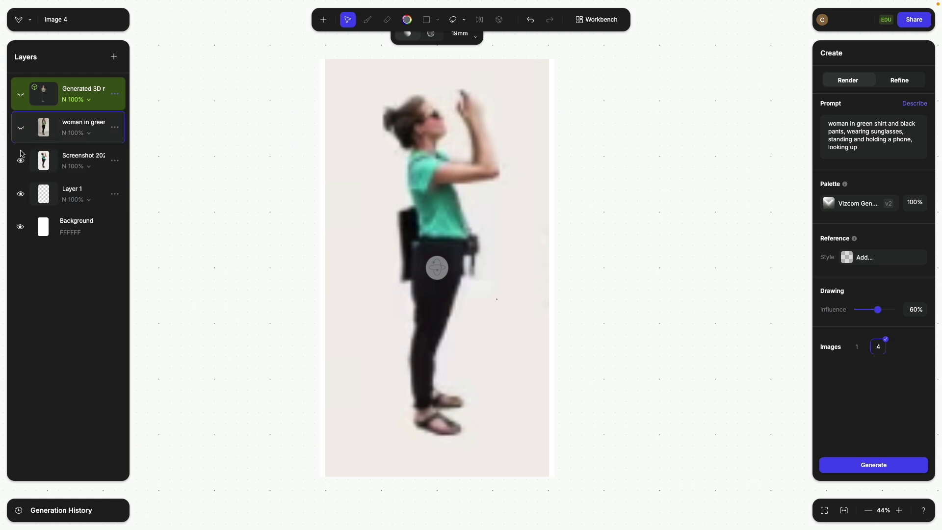
{"action": "left_click", "coordinate": [21, 128]}
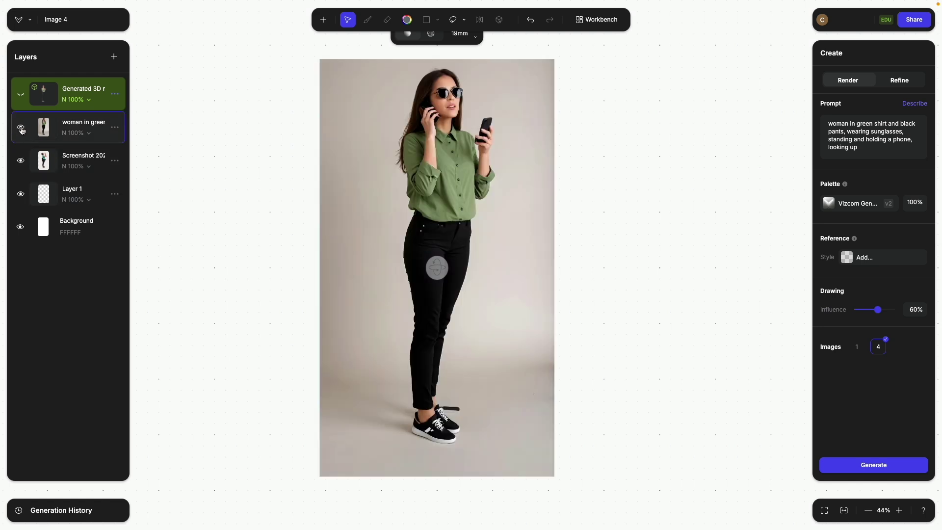
{"action": "left_click", "coordinate": [21, 129]}
{"action": "left_click", "coordinate": [21, 129]}
Show Image 4's generated 3D model and hide the render, the screenshot and Layer 1
{"action": "left_click", "coordinate": [20, 94]}
{"action": "left_click", "coordinate": [20, 127]}
{"action": "left_click", "coordinate": [20, 161]}
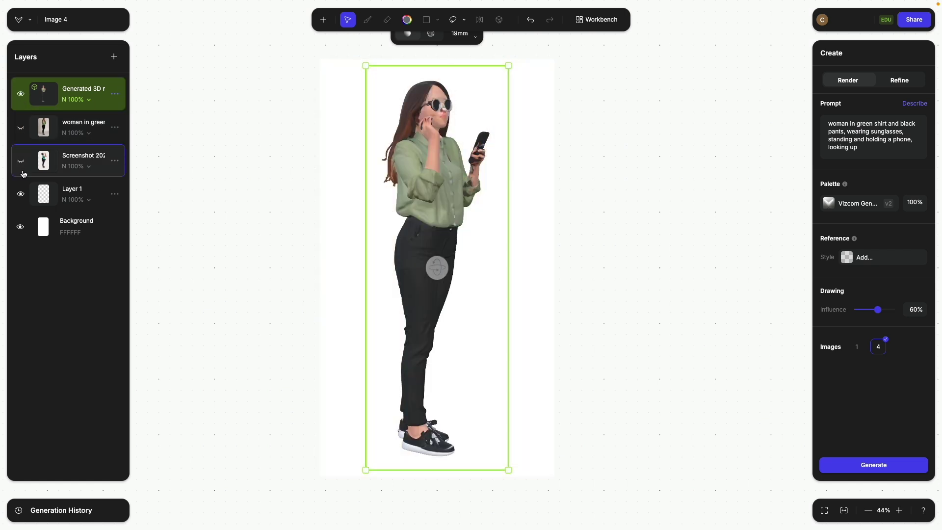
{"action": "left_click", "coordinate": [21, 194]}
Rotate the 3D model of the woman with the phone to a front view, inspecting the stray piece beside the shoes
{"action": "left_click_drag", "start_coordinate": [437, 267], "coordinate": [741, 284]}
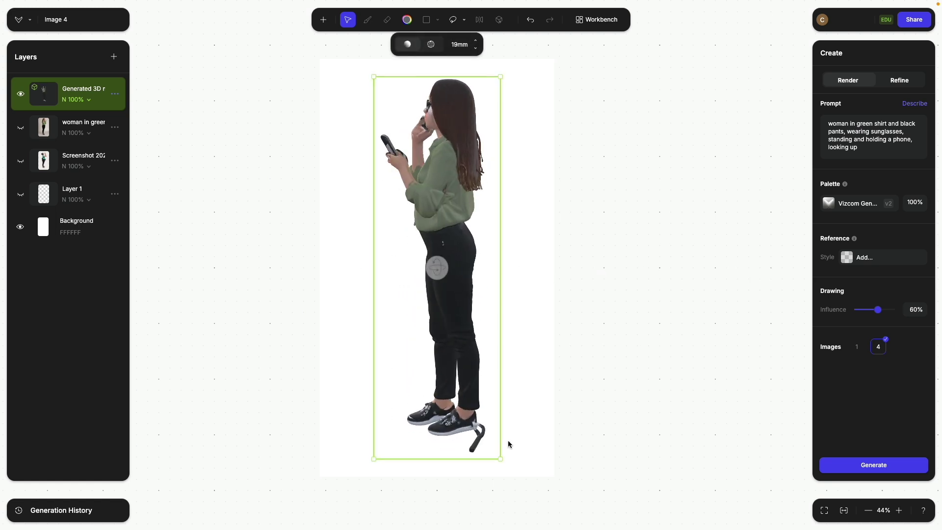
{"action": "mouse_move", "coordinate": [518, 267]}
{"action": "left_mouse_down"}
{"action": "mouse_move", "coordinate": [487, 258]}
{"action": "mouse_move", "coordinate": [639, 256]}
{"action": "mouse_move", "coordinate": [483, 255]}
{"action": "mouse_move", "coordinate": [604, 255]}
{"action": "mouse_move", "coordinate": [520, 260]}
{"action": "mouse_move", "coordinate": [464, 251]}
{"action": "mouse_move", "coordinate": [519, 250]}
{"action": "left_mouse_up"}
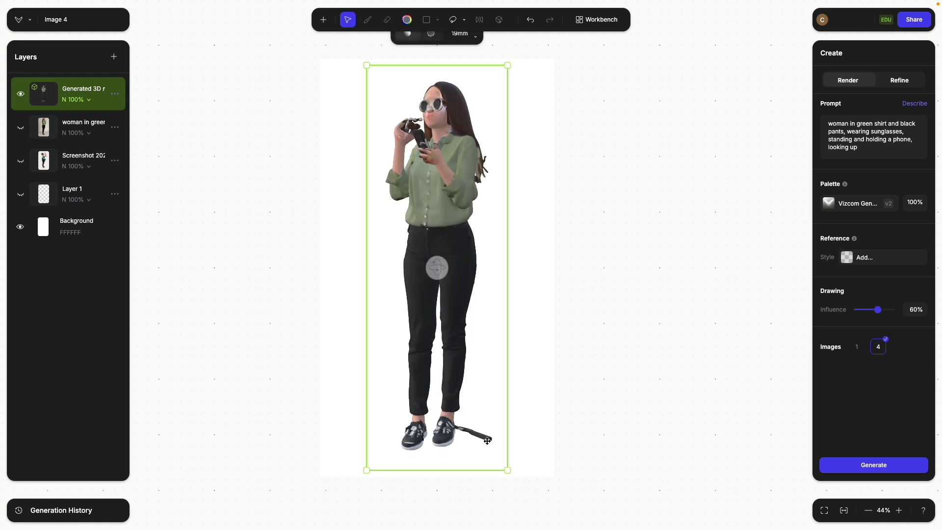
{"action": "mouse_move", "coordinate": [449, 279]}
{"action": "left_mouse_down"}
{"action": "mouse_move", "coordinate": [420, 270]}
{"action": "mouse_move", "coordinate": [656, 273]}
{"action": "mouse_move", "coordinate": [488, 267]}
{"action": "mouse_move", "coordinate": [442, 270]}
{"action": "mouse_move", "coordinate": [439, 285]}
{"action": "left_mouse_up"}
Add a new layer above the 3D model and paint white over the stray dark piece beside the shoes
{"action": "left_click", "coordinate": [114, 57]}
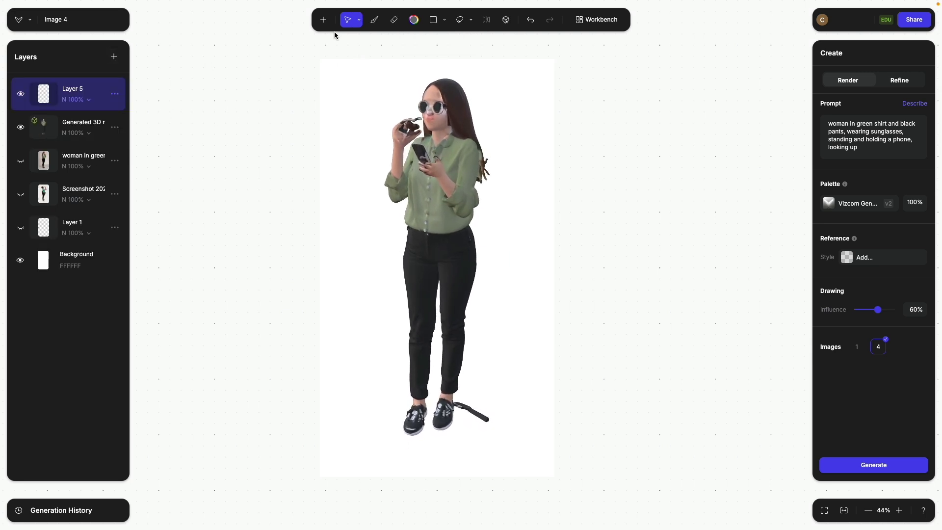
{"action": "left_click", "coordinate": [381, 22]}
{"action": "left_click", "coordinate": [415, 24]}
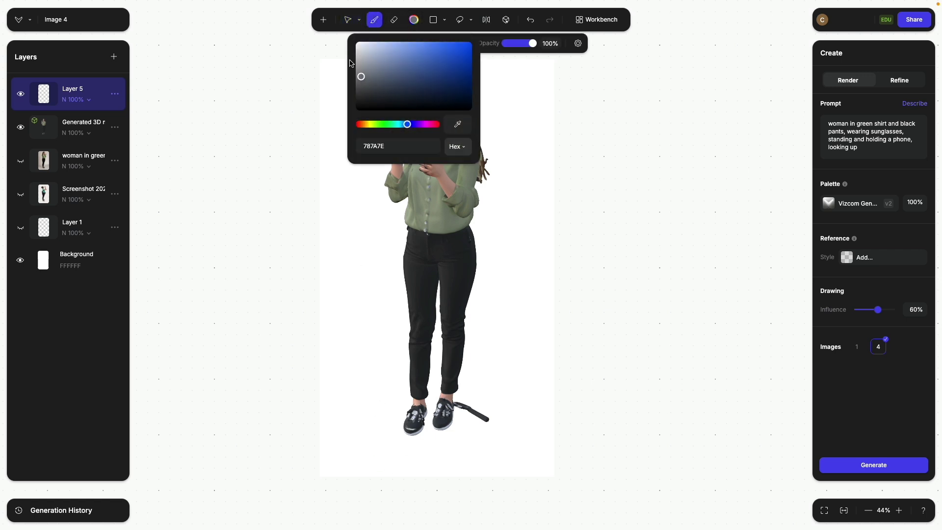
{"action": "left_click_drag", "start_coordinate": [350, 62], "coordinate": [339, 32]}
{"action": "key", "text": "Escape"}
{"action": "right_click", "coordinate": [483, 436]}
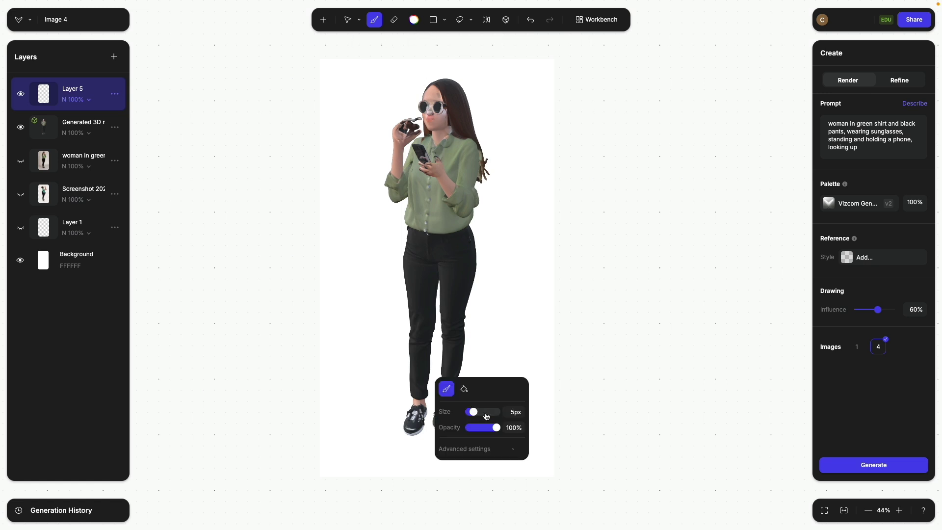
{"action": "mouse_move", "coordinate": [476, 412]}
{"action": "left_mouse_down"}
{"action": "mouse_move", "coordinate": [483, 414]}
{"action": "mouse_move", "coordinate": [456, 400]}
{"action": "mouse_move", "coordinate": [485, 420]}
{"action": "mouse_move", "coordinate": [458, 402]}
{"action": "mouse_move", "coordinate": [461, 409]}
{"action": "left_mouse_up"}
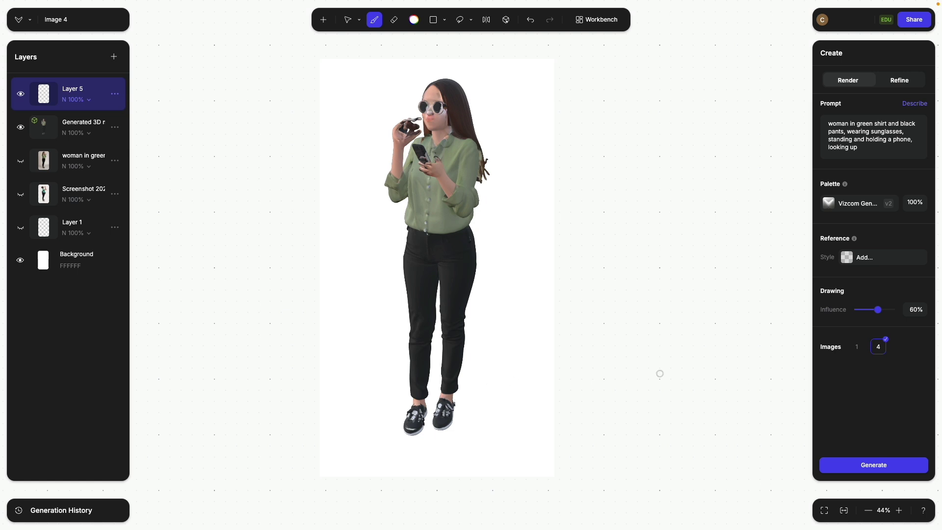
Raise the drawing influence to 100% and reword the prompt's ending to "looking up and holding a phone,"
{"action": "left_click_drag", "start_coordinate": [878, 311], "coordinate": [918, 316]}
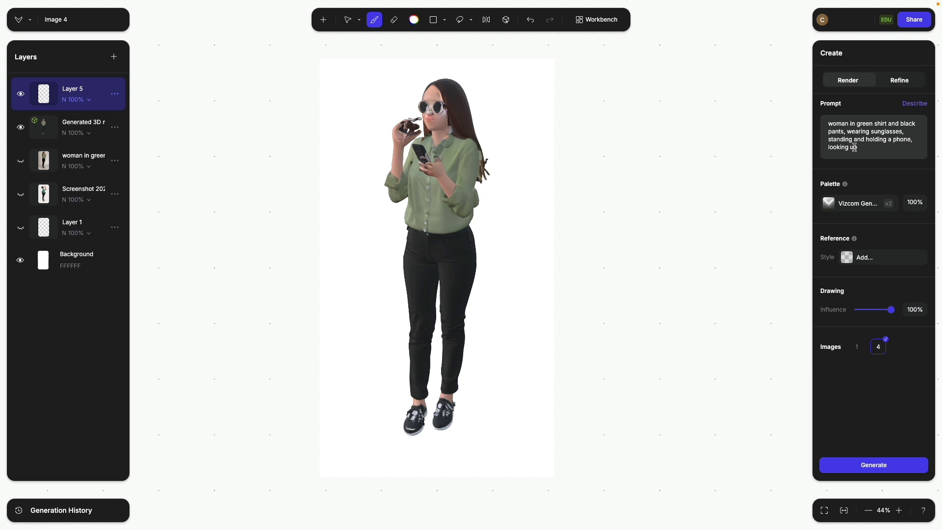
{"action": "left_click_drag", "start_coordinate": [858, 147], "coordinate": [819, 148]}
{"action": "key", "text": "ctrl+c"}
{"action": "key", "text": "BackSpace"}
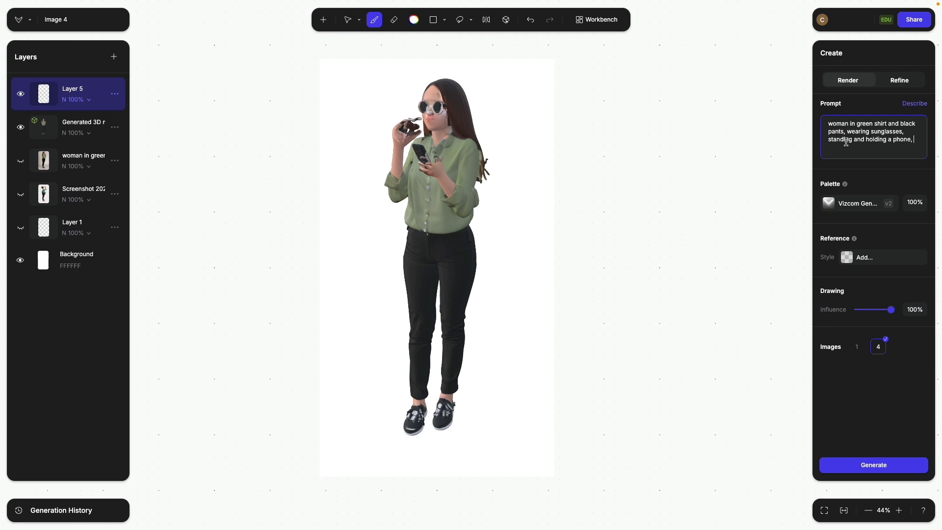
{"action": "double_click", "coordinate": [840, 140]}
{"action": "key", "text": "ctrl+v"}
Lower the drawing influence to 80% and generate four renders of the woman in the green shirt
{"action": "left_click_drag", "start_coordinate": [890, 312], "coordinate": [886, 313]}
{"action": "left_click", "coordinate": [881, 470]}
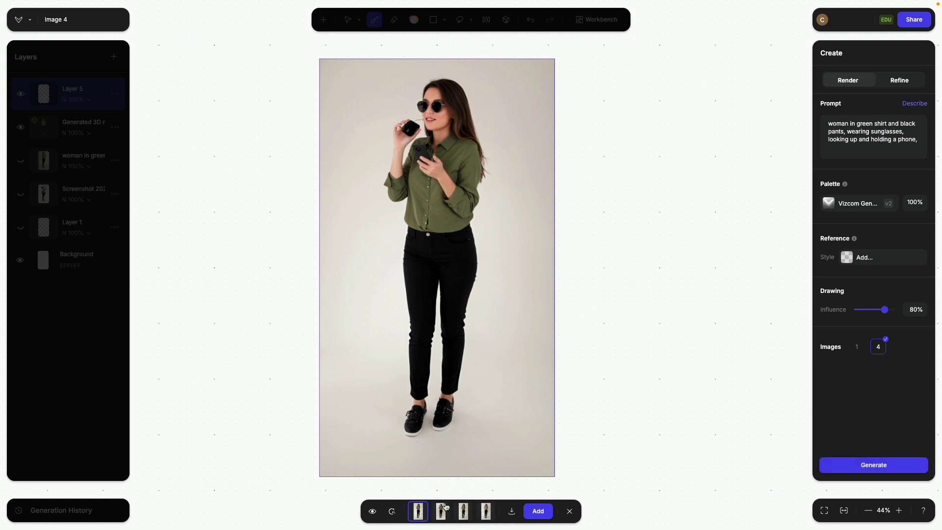
Compare the four renders with each other and with the underlying 3D model, and add the fourth render as a layer
{"action": "left_click", "coordinate": [439, 516]}
{"action": "left_click", "coordinate": [463, 513]}
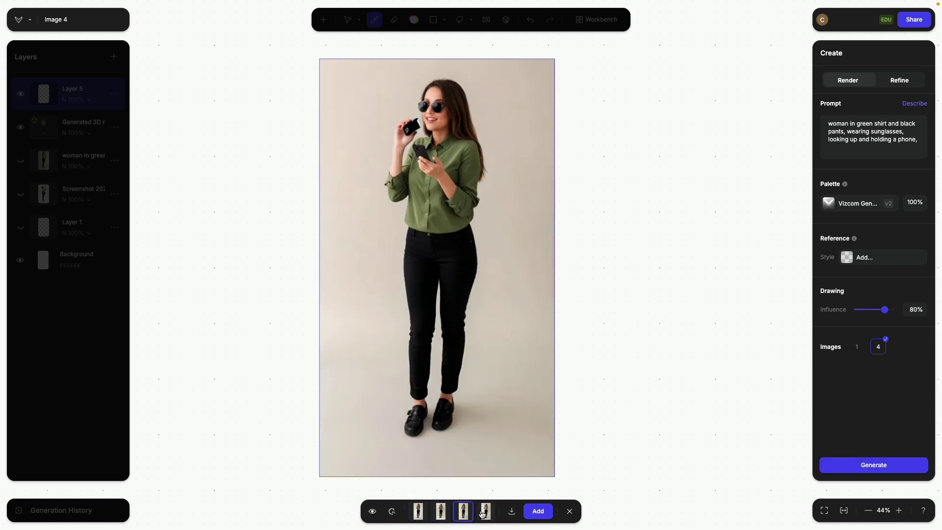
{"action": "left_click", "coordinate": [482, 513]}
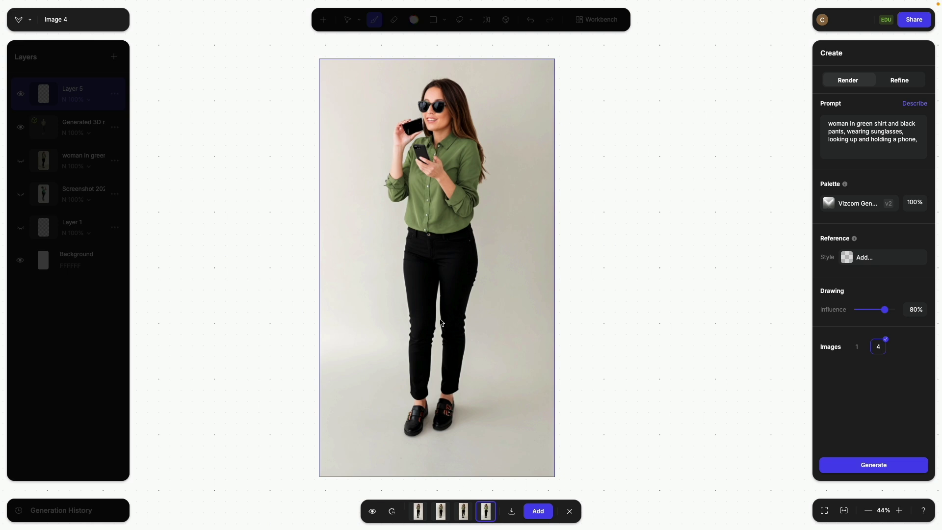
{"action": "left_click", "coordinate": [470, 509]}
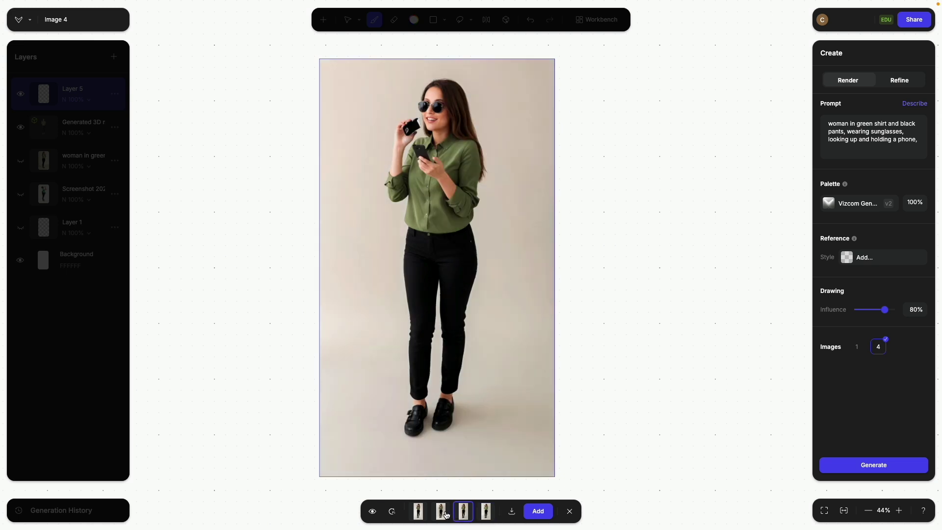
{"action": "left_click", "coordinate": [442, 513]}
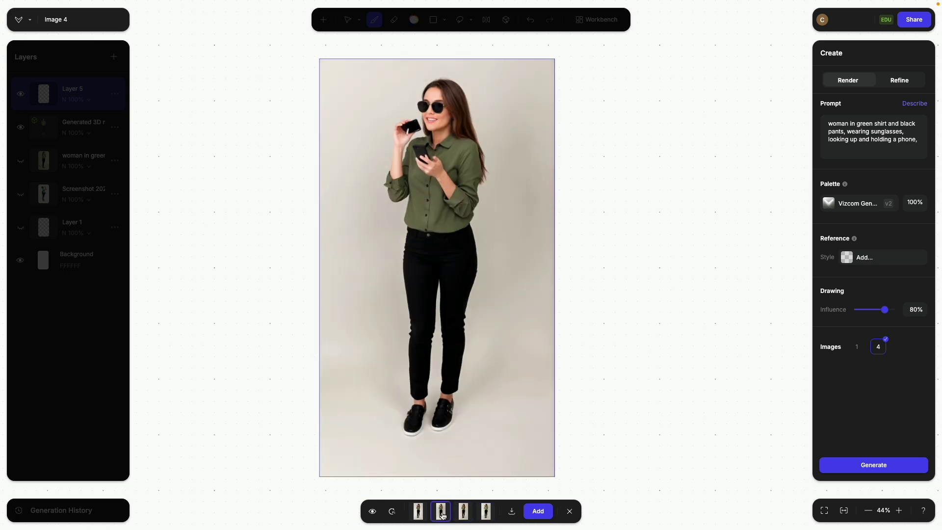
{"action": "left_click", "coordinate": [372, 511]}
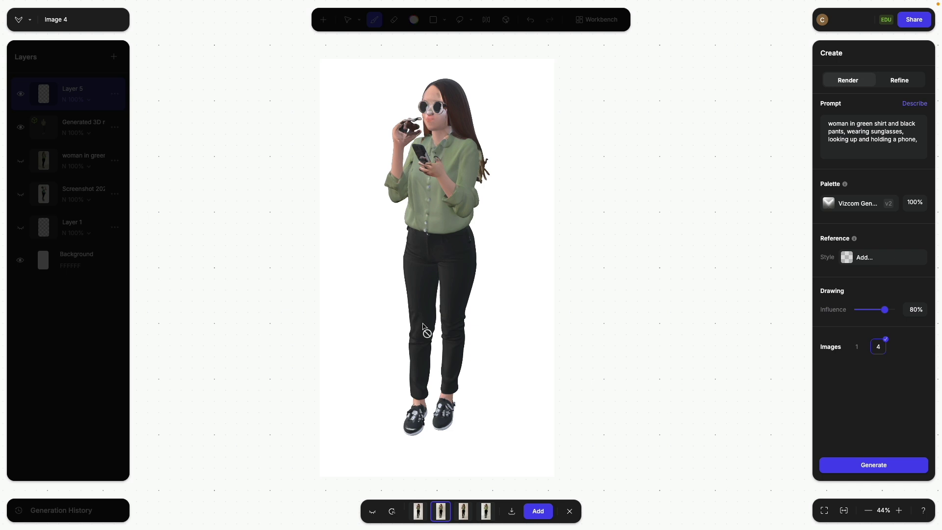
{"action": "left_click", "coordinate": [418, 513]}
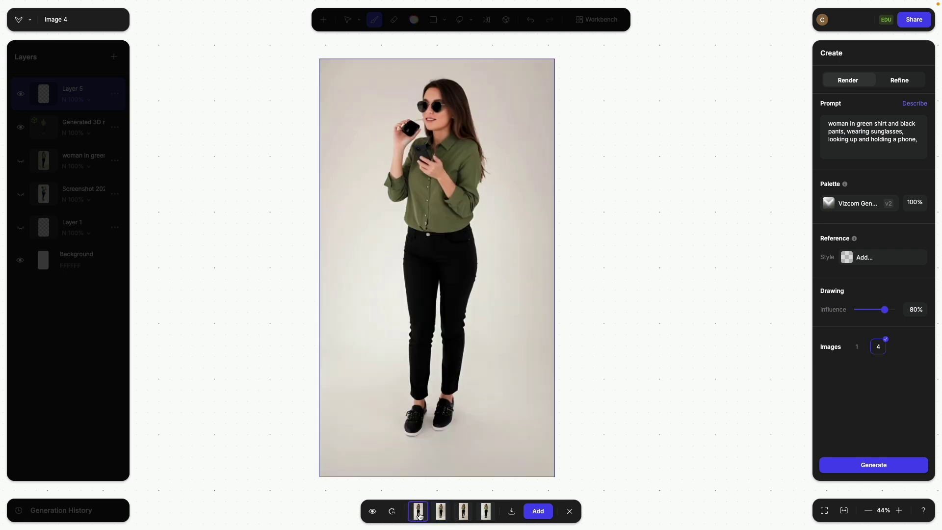
{"action": "left_click", "coordinate": [485, 513]}
{"action": "left_click", "coordinate": [538, 511]}
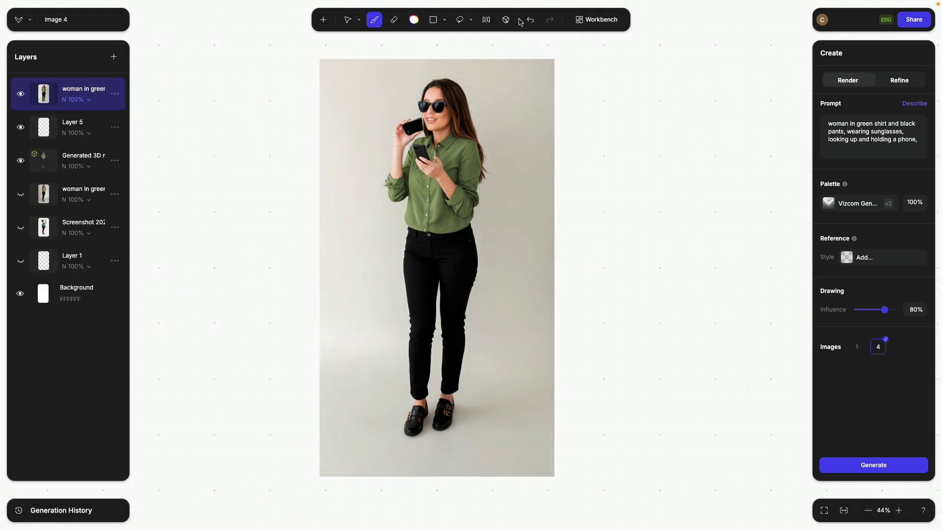
Show the available 3D generation modes for the new render and return to the workbench overview with nothing selected
{"action": "left_click", "coordinate": [506, 19]}
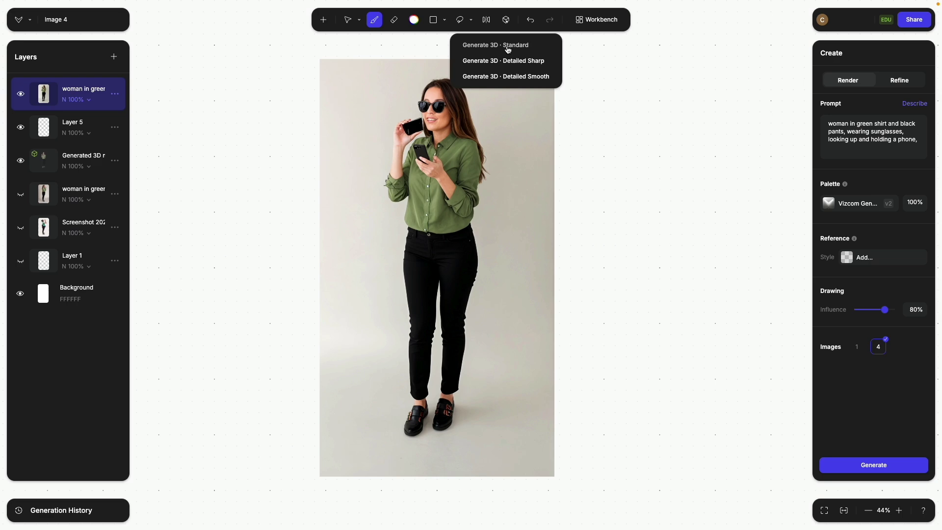
{"action": "left_click", "coordinate": [596, 20]}
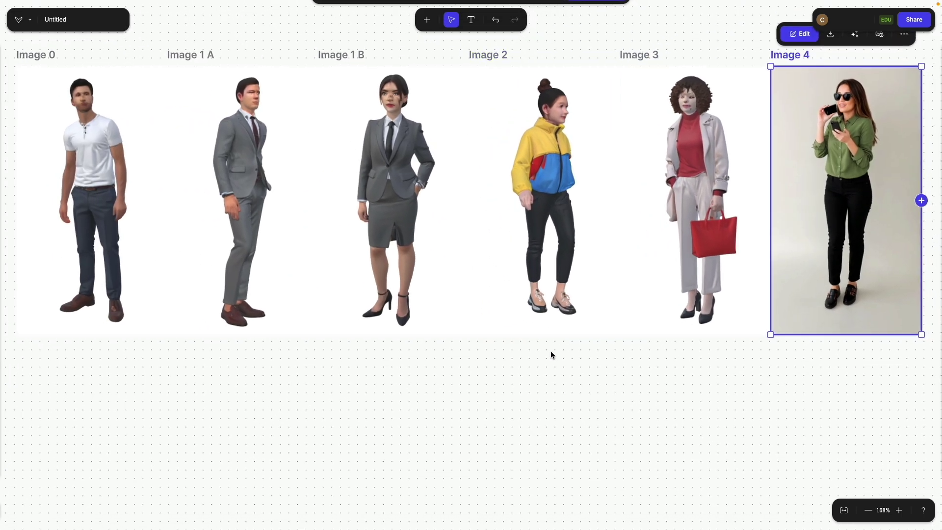
{"action": "left_click", "coordinate": [529, 386]}
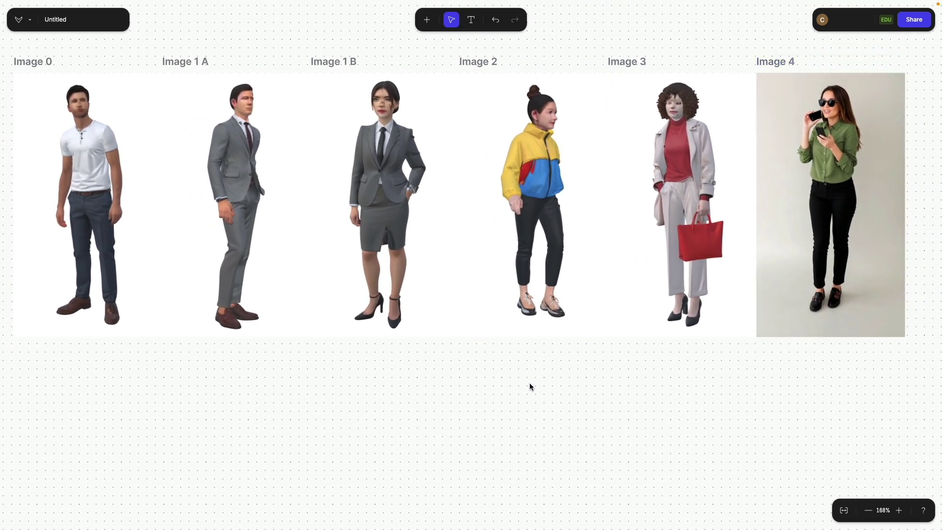